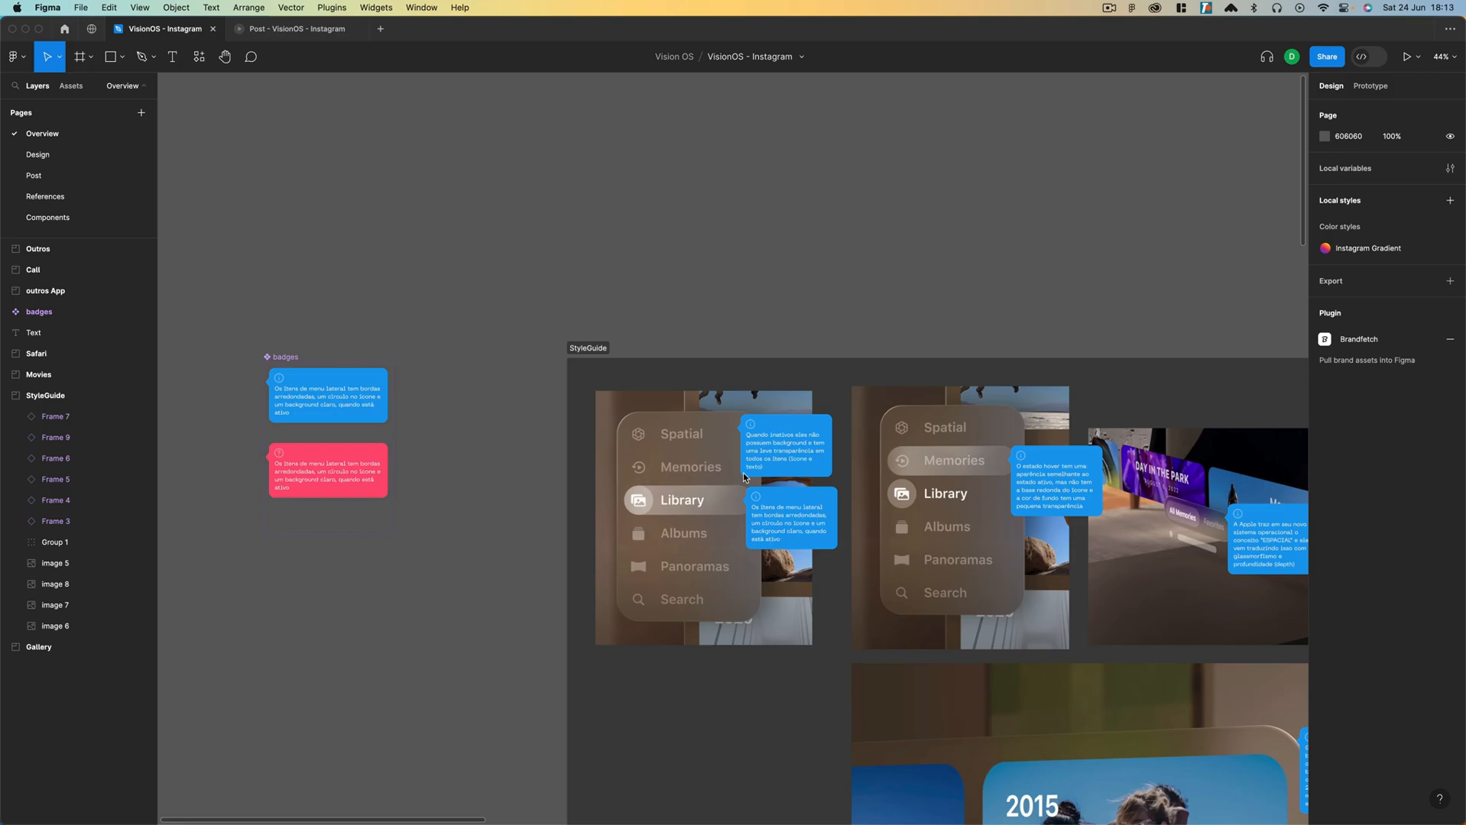
Pan across the StyleGuide examples and select the first image in the Call frame.
{"action": "left_click_drag", "start_coordinate": [893, 337], "coordinate": [598, 257]}
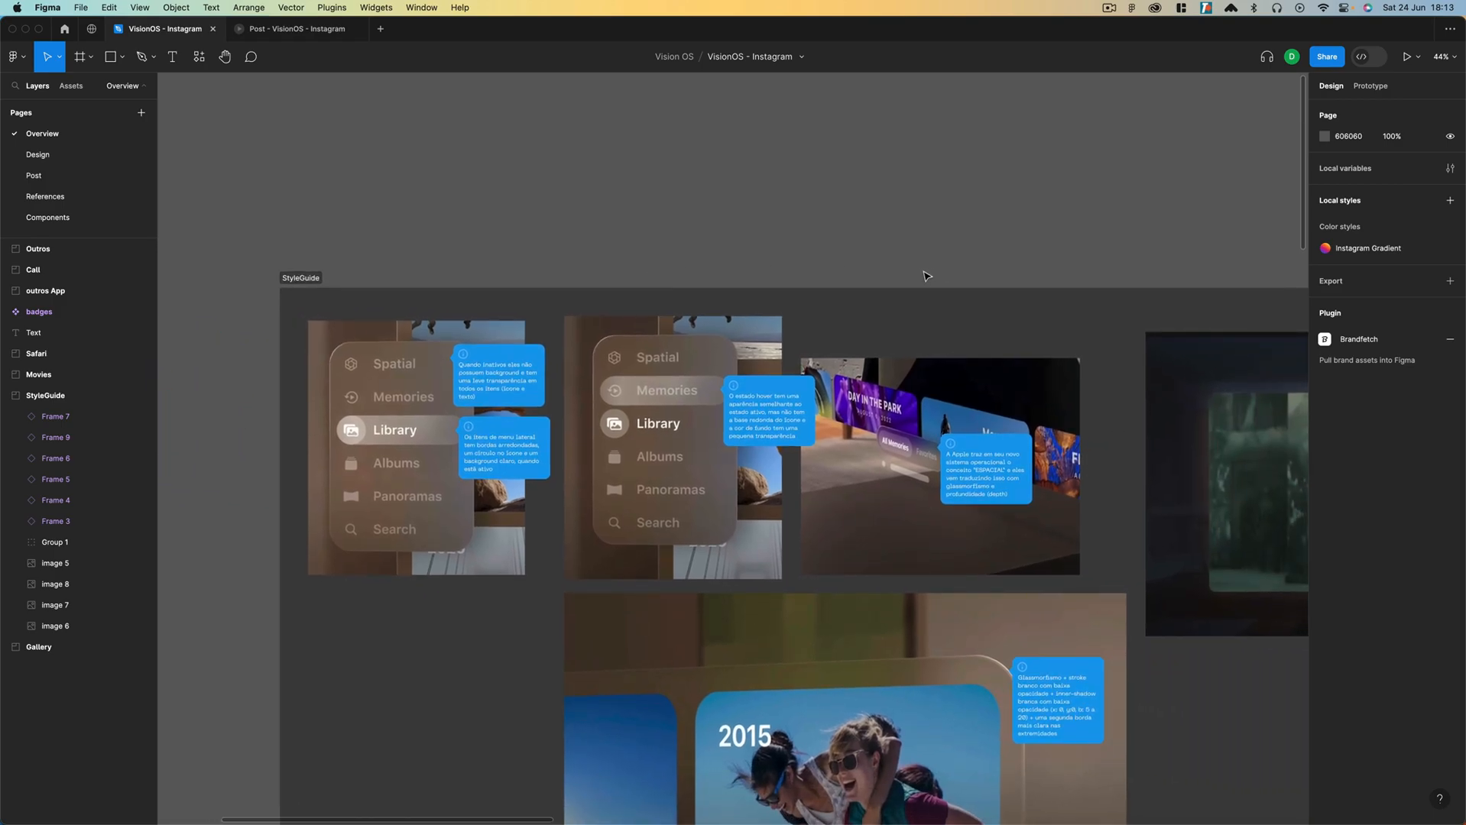
{"action": "scroll", "coordinate": [924, 276], "scroll_direction": "down", "scroll_amount": 2}
{"action": "scroll", "coordinate": [923, 276], "scroll_direction": "down", "scroll_amount": 10}
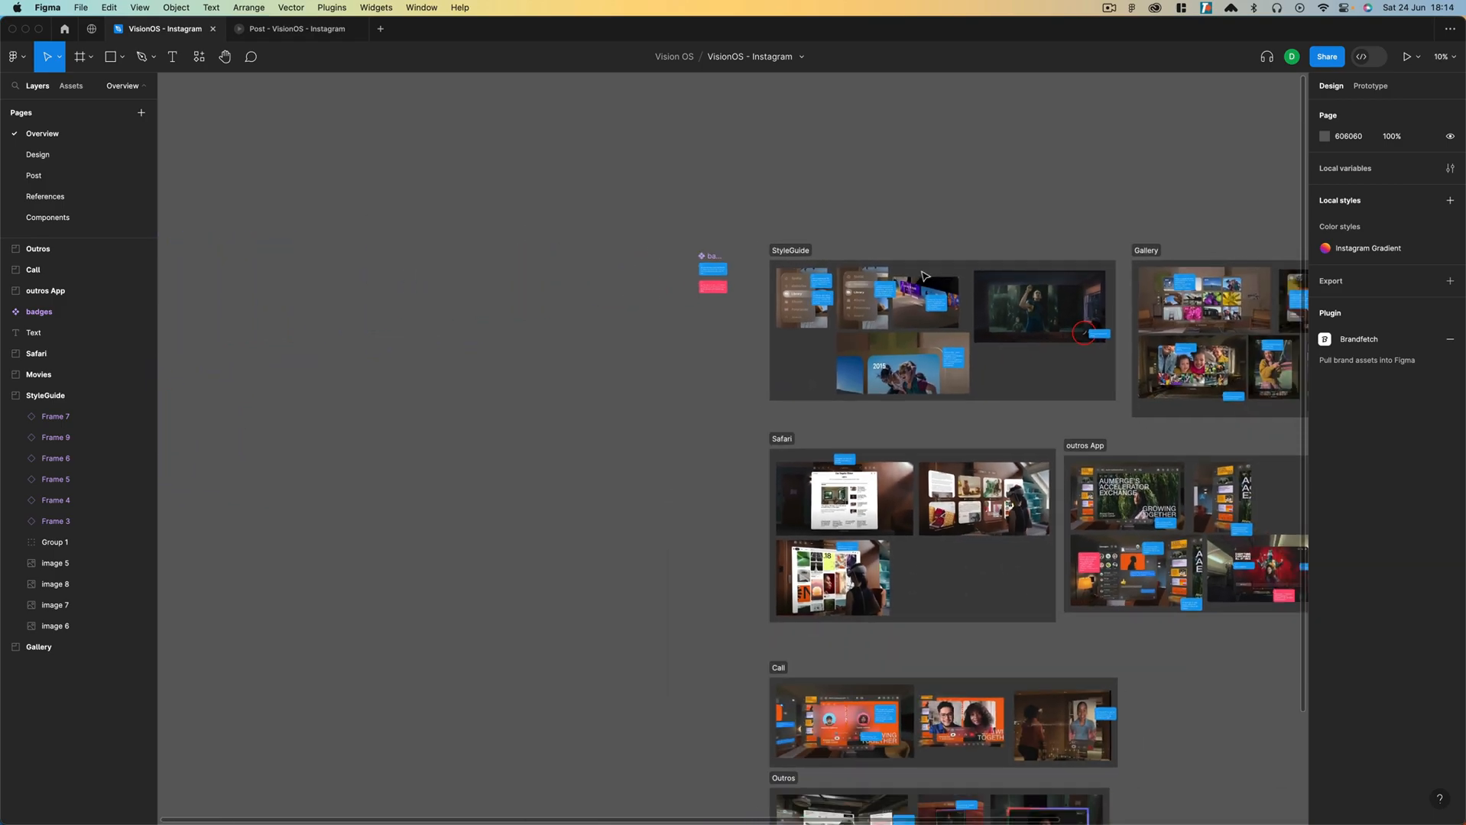
{"action": "scroll", "coordinate": [923, 276], "scroll_direction": "right", "scroll_amount": 2}
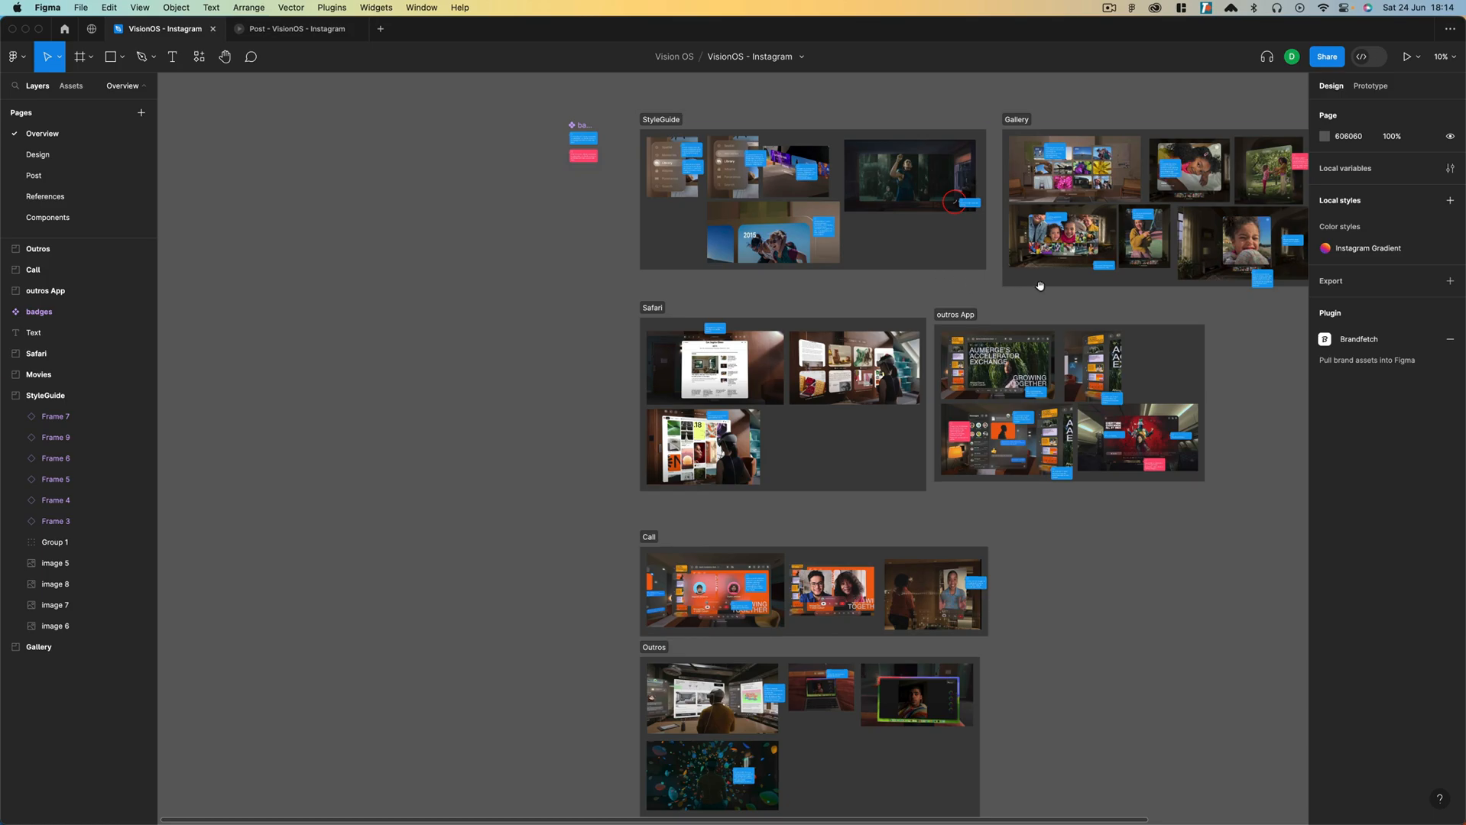
{"action": "scroll", "coordinate": [938, 281], "scroll_direction": "right", "scroll_amount": 10}
{"action": "scroll", "coordinate": [934, 271], "scroll_direction": "down", "scroll_amount": 10}
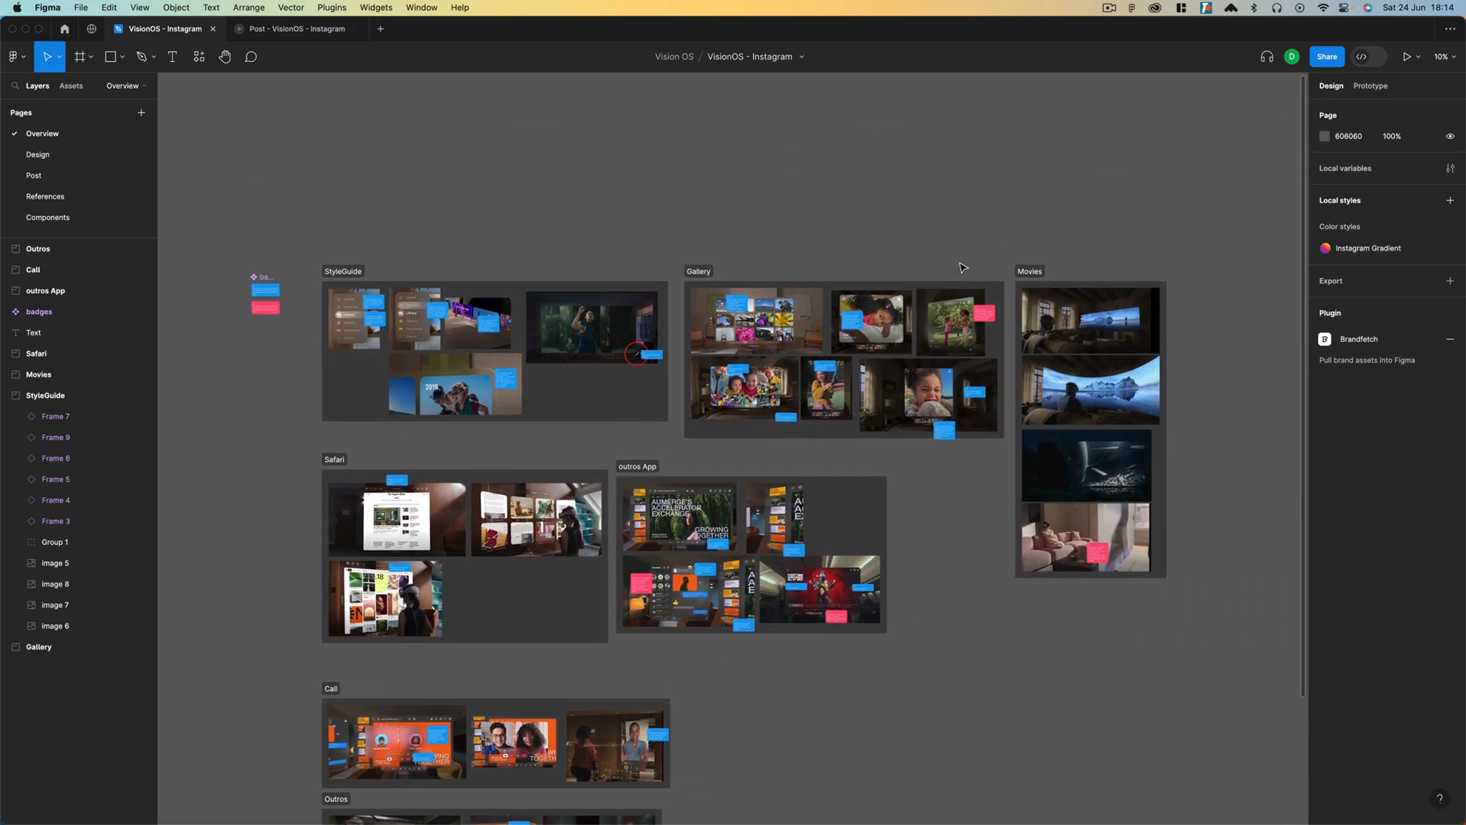
{"action": "scroll", "coordinate": [982, 539], "scroll_direction": "up", "scroll_amount": 10}
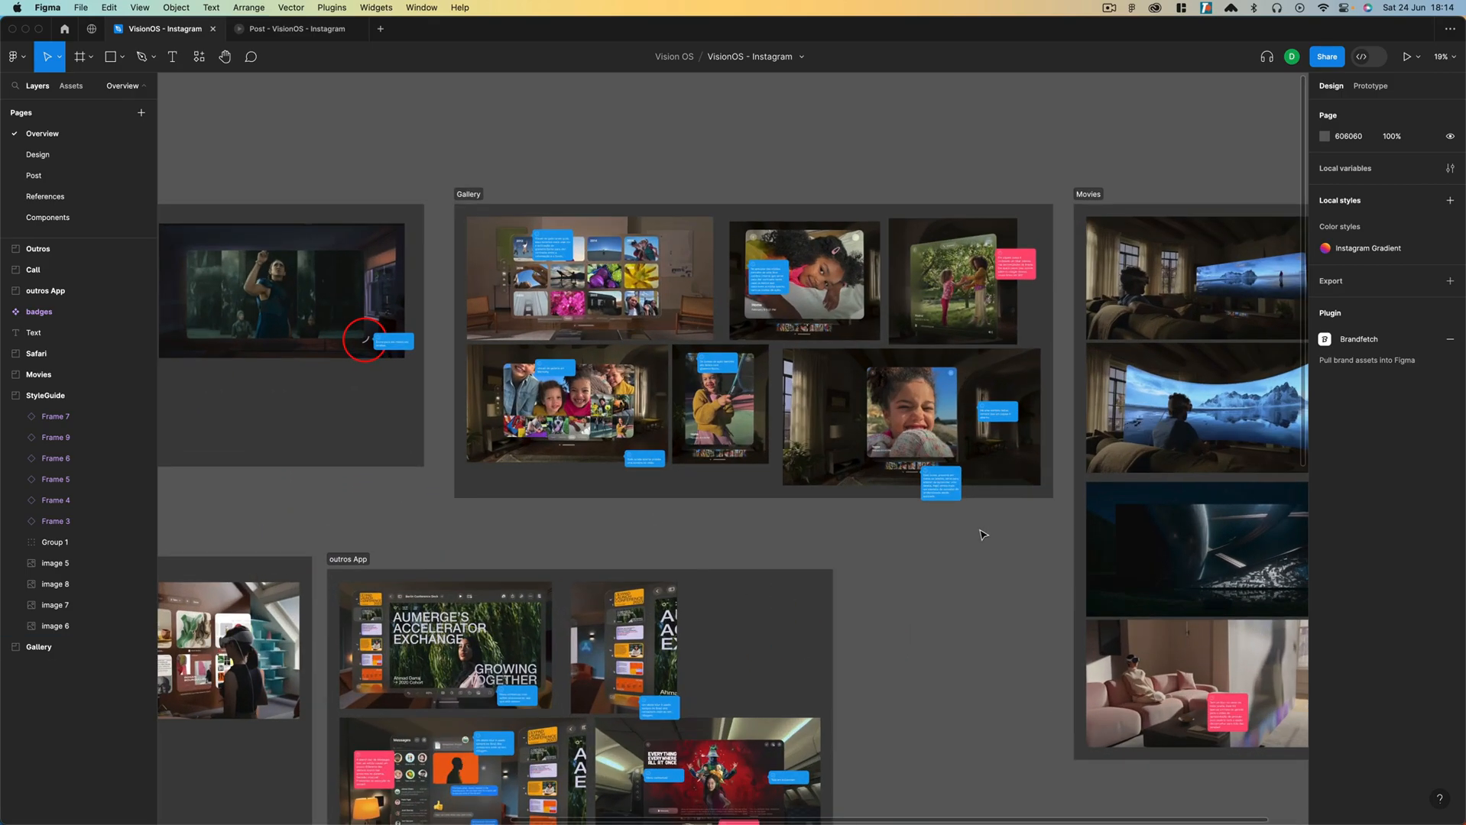
{"action": "scroll", "coordinate": [943, 545], "scroll_direction": "down", "scroll_amount": 15}
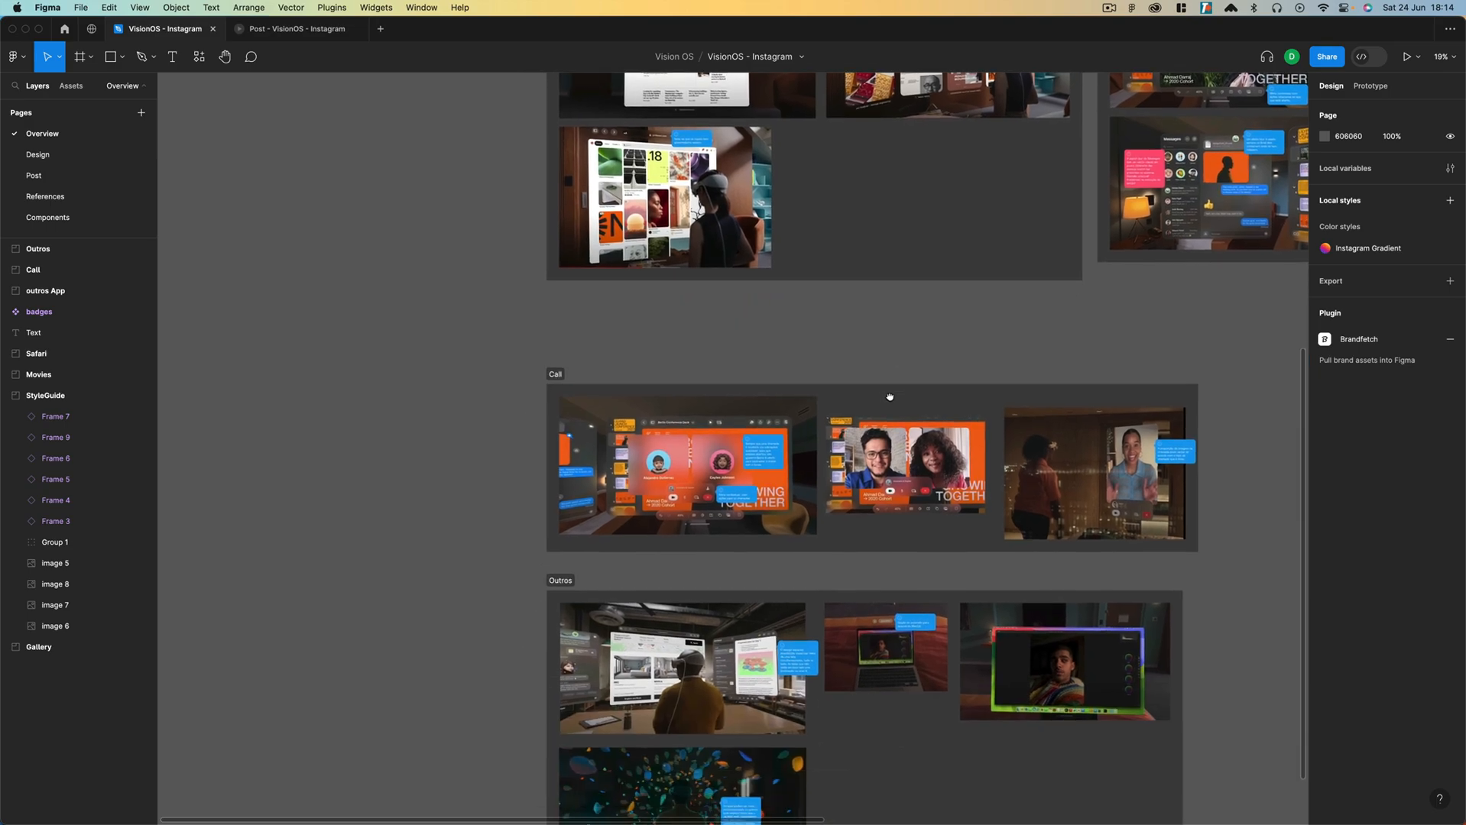
{"action": "scroll", "coordinate": [910, 394], "scroll_direction": "left", "scroll_amount": 2}
{"action": "left_click", "coordinate": [779, 500]}
{"action": "scroll", "coordinate": [779, 506], "scroll_direction": "up", "scroll_amount": 5}
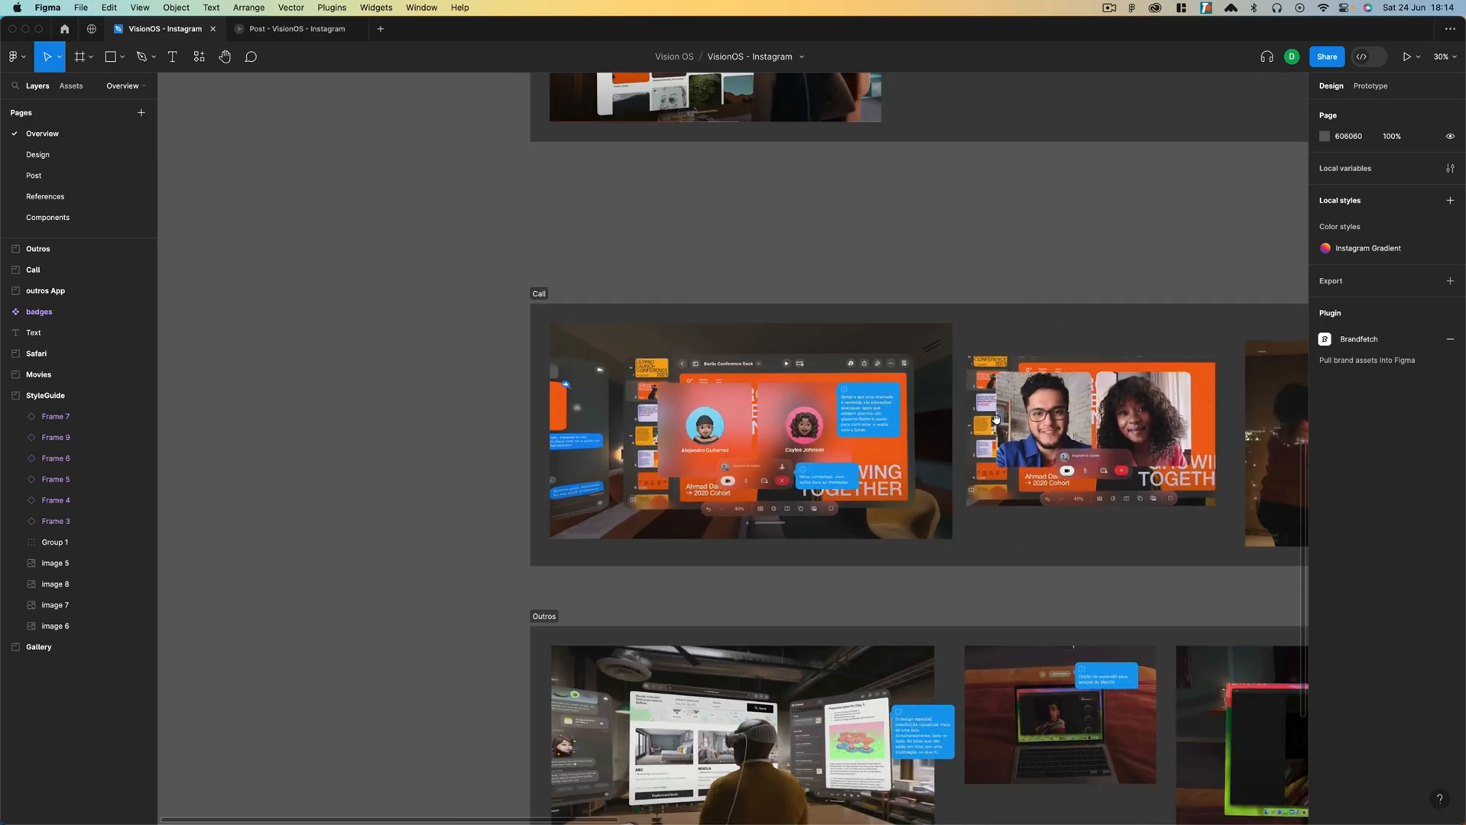
{"action": "scroll", "coordinate": [993, 421], "scroll_direction": "up", "scroll_amount": 10}
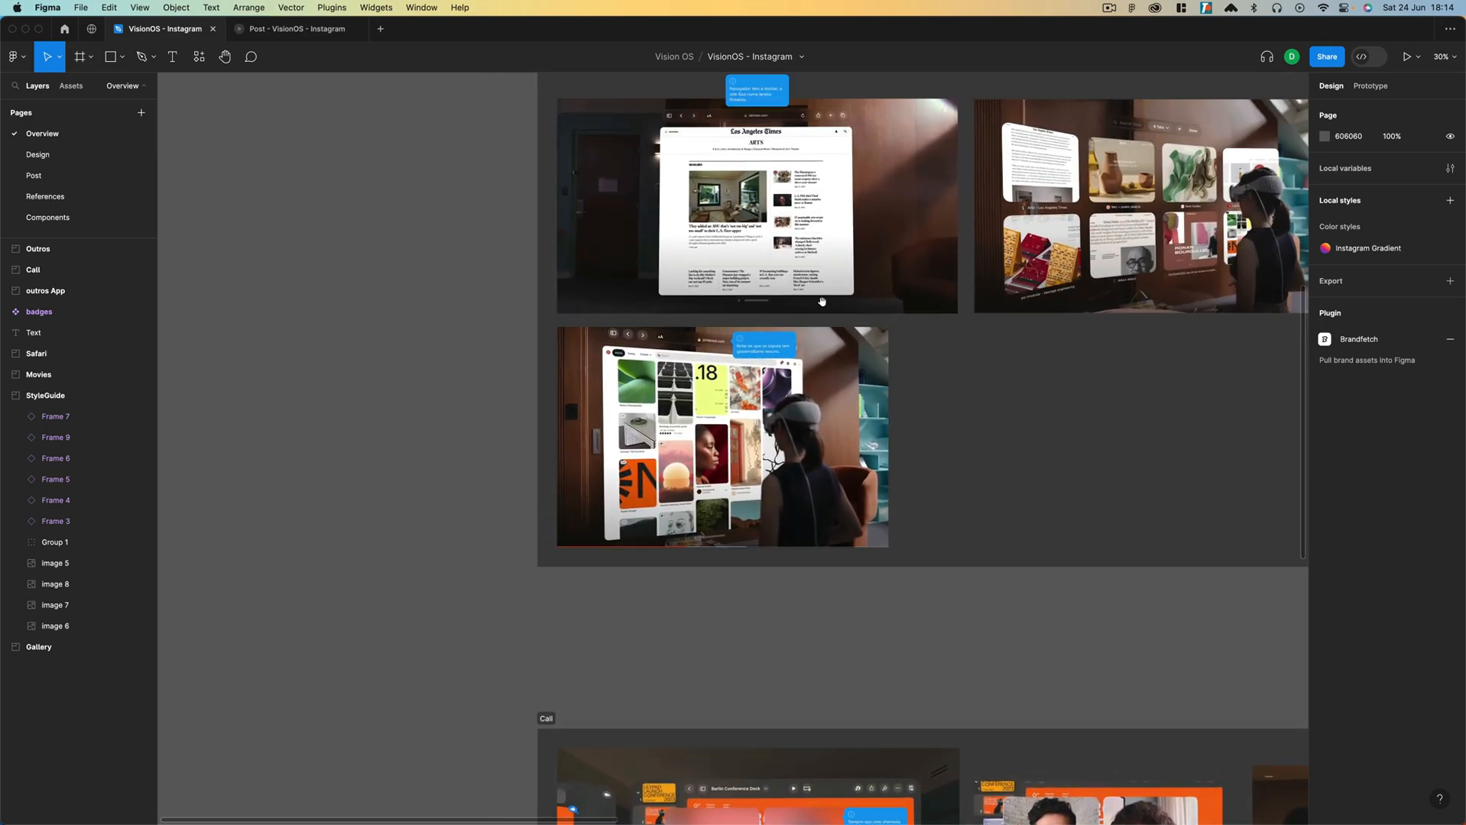
{"action": "scroll", "coordinate": [854, 409], "scroll_direction": "up", "scroll_amount": 3}
{"action": "scroll", "coordinate": [854, 409], "scroll_direction": "up", "scroll_amount": 10}
Pan around the StyleGuide menu examples to review them.
{"action": "left_click_drag", "start_coordinate": [854, 409], "coordinate": [866, 504]}
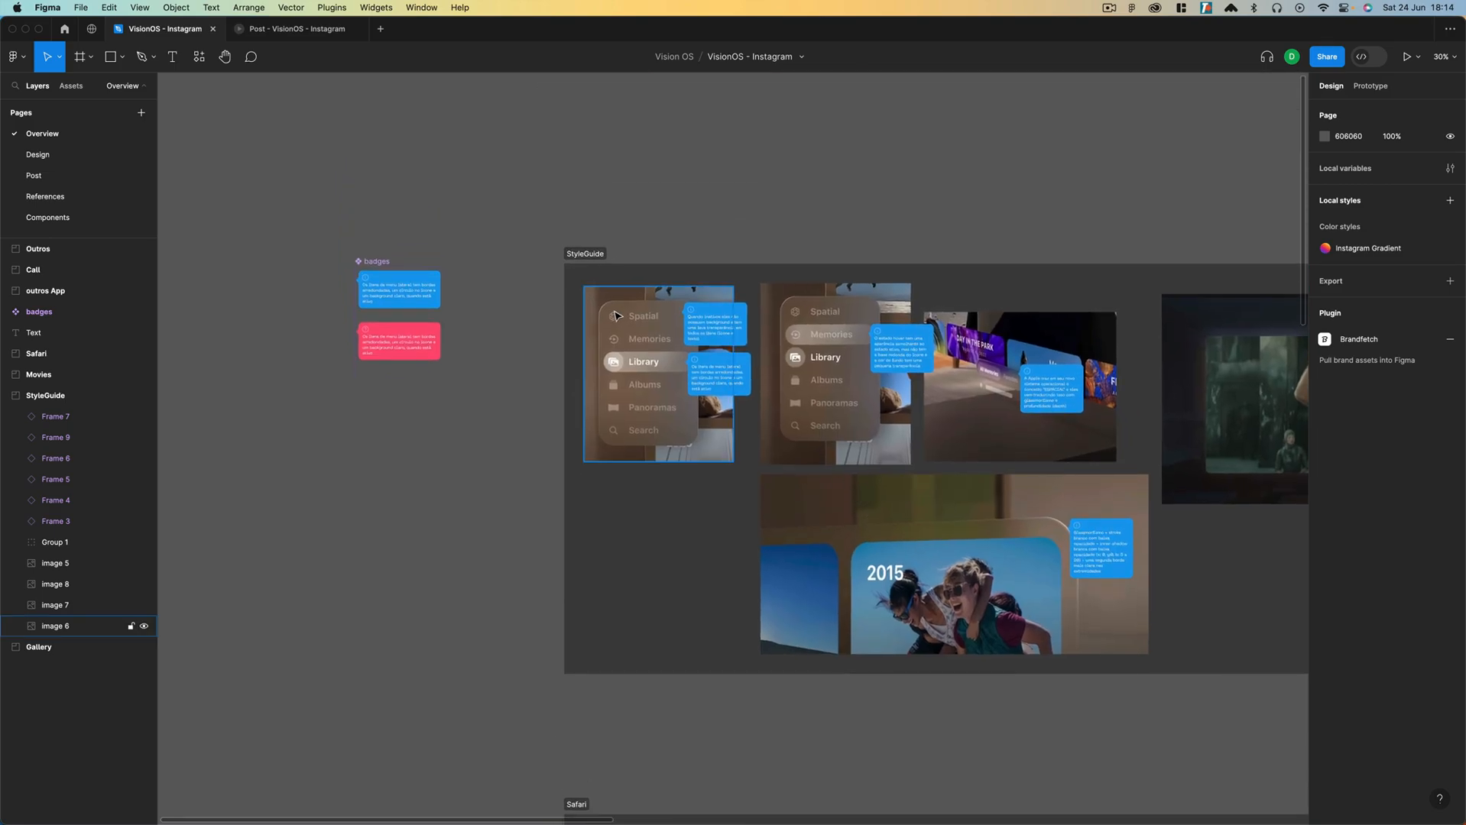
{"action": "scroll", "coordinate": [598, 308], "scroll_direction": "up", "scroll_amount": 6}
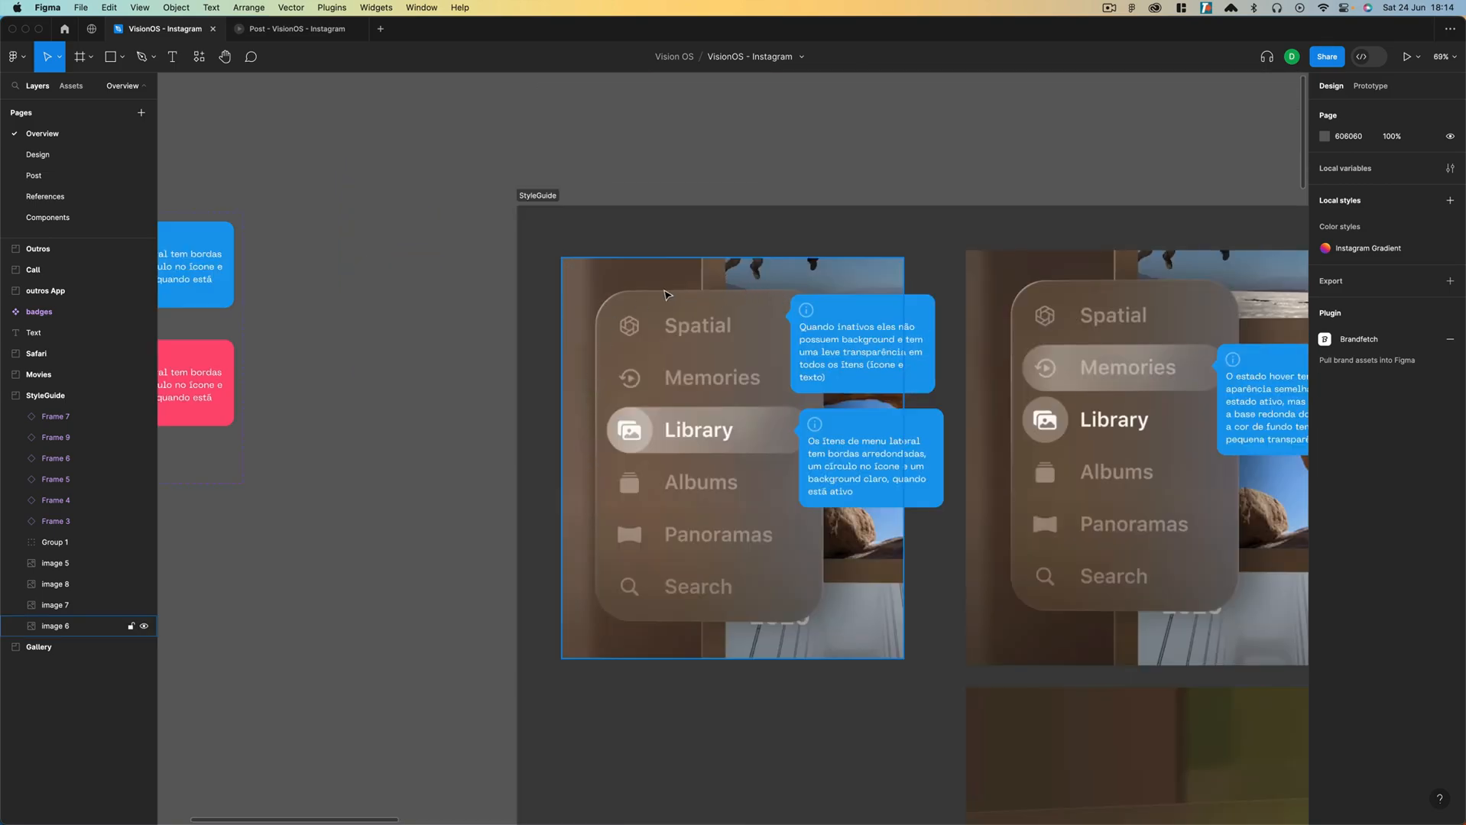
{"action": "scroll", "coordinate": [732, 296], "scroll_direction": "right", "scroll_amount": 10}
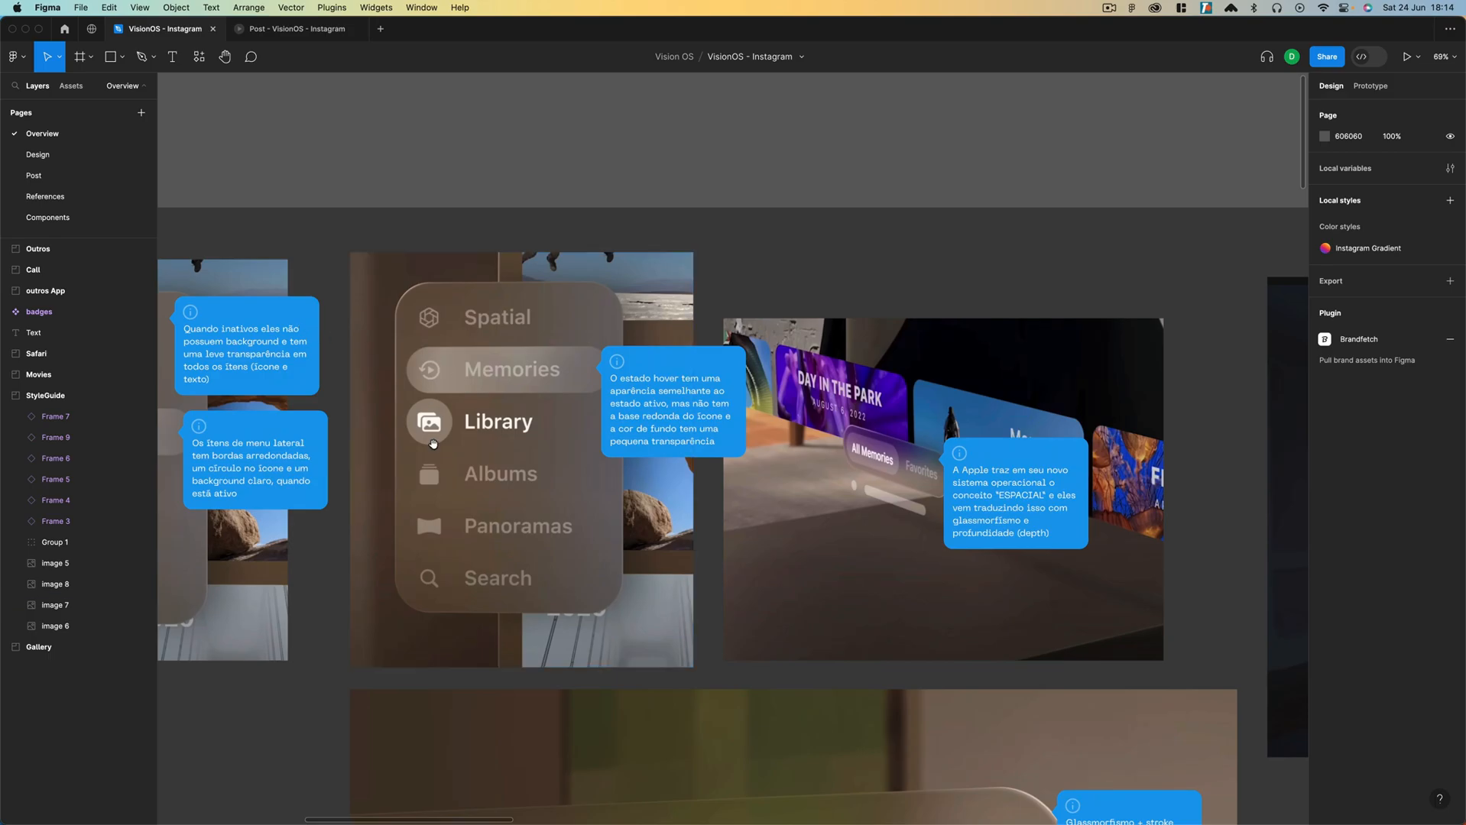
{"action": "scroll", "coordinate": [421, 357], "scroll_direction": "down", "scroll_amount": 3}
{"action": "scroll", "coordinate": [420, 357], "scroll_direction": "left", "scroll_amount": 3}
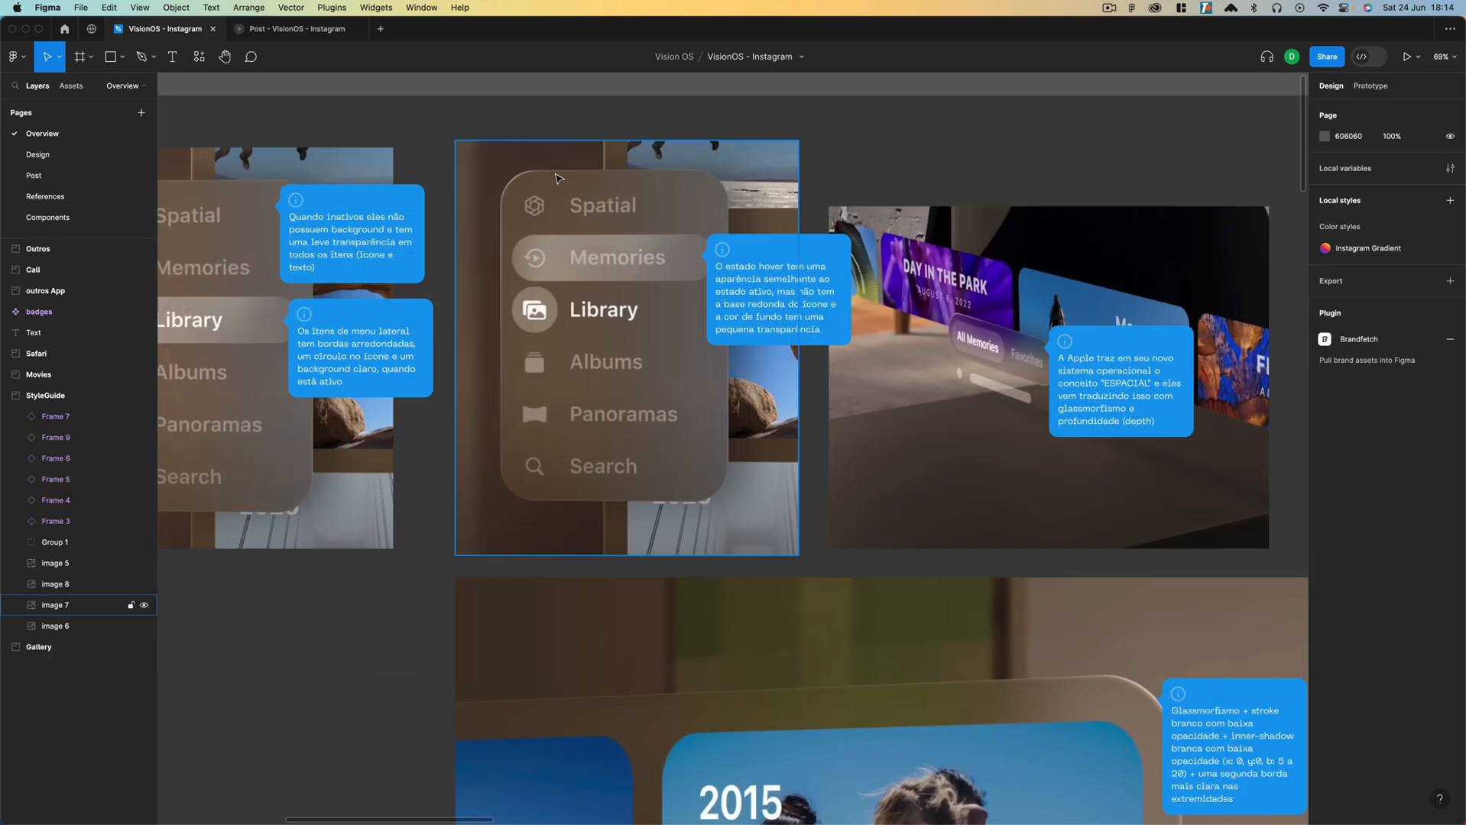
{"action": "scroll", "coordinate": [846, 364], "scroll_direction": "left", "scroll_amount": 4}
{"action": "left_click_drag", "start_coordinate": [846, 364], "coordinate": [883, 366]}
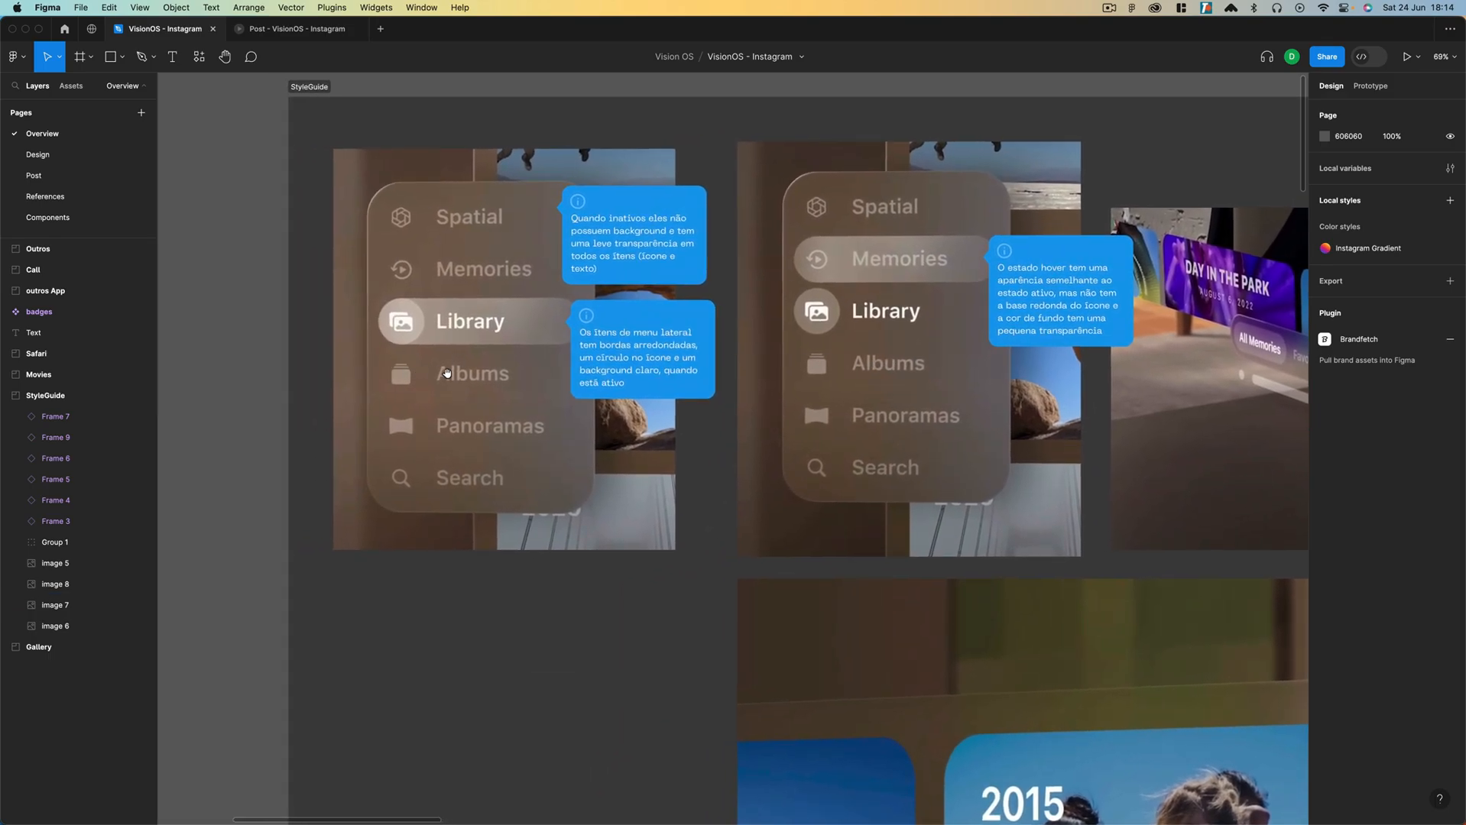
{"action": "left_click_drag", "start_coordinate": [833, 436], "coordinate": [897, 368]}
{"action": "scroll", "coordinate": [301, 331], "scroll_direction": "down", "scroll_amount": 1}
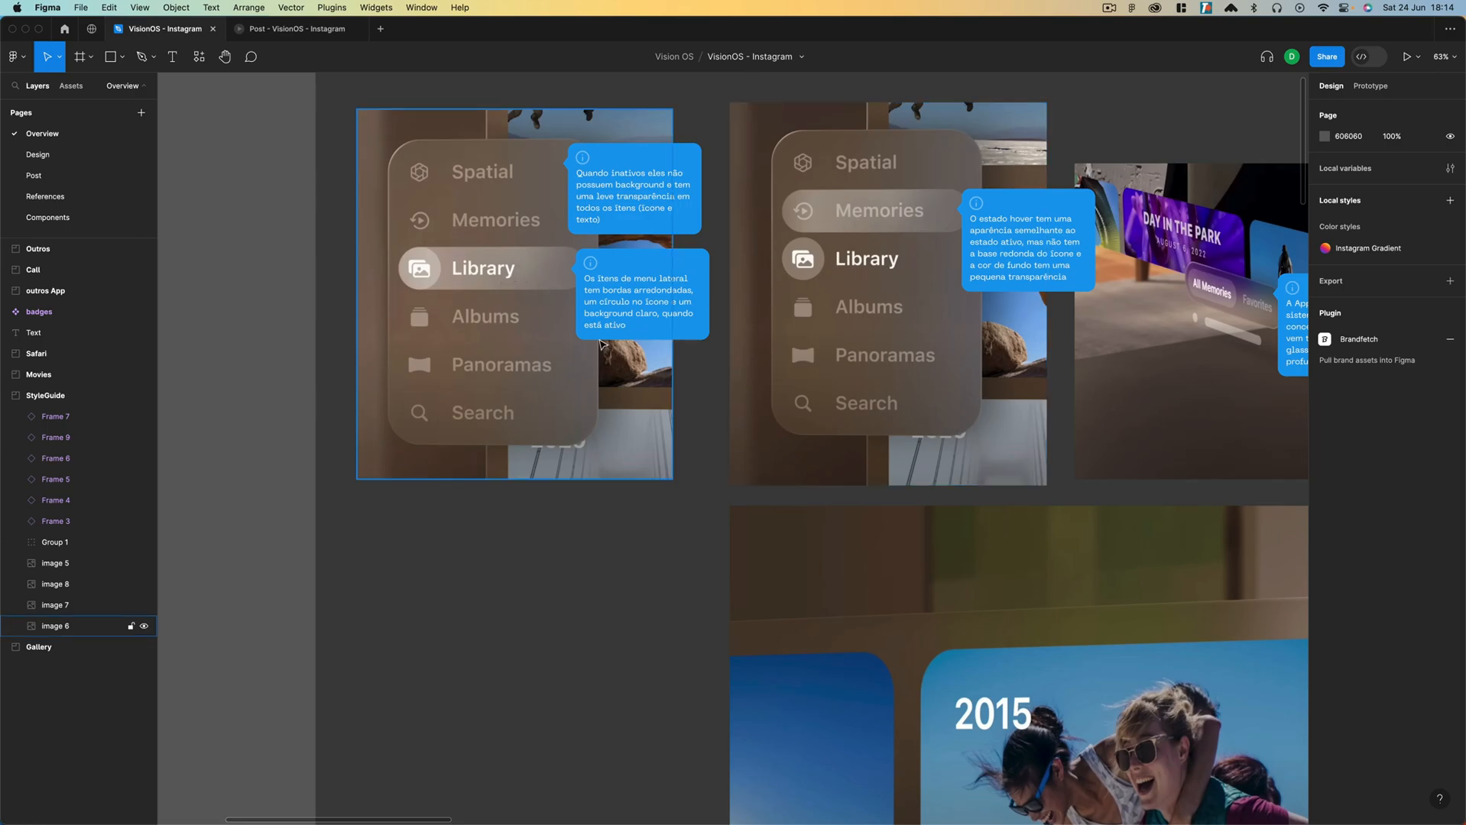
{"action": "scroll", "coordinate": [699, 455], "scroll_direction": "down", "scroll_amount": 4}
Move the view over the Gallery, App, Call and Outros frames.
{"action": "left_click_drag", "start_coordinate": [934, 502], "coordinate": [497, 469]}
{"action": "scroll", "coordinate": [543, 470], "scroll_direction": "down", "scroll_amount": 5}
{"action": "left_click_drag", "start_coordinate": [880, 478], "coordinate": [343, 294]}
{"action": "left_click_drag", "start_coordinate": [843, 433], "coordinate": [606, 403]}
{"action": "scroll", "coordinate": [975, 195], "scroll_direction": "up", "scroll_amount": 5}
{"action": "scroll", "coordinate": [977, 197], "scroll_direction": "down", "scroll_amount": 5}
{"action": "scroll", "coordinate": [979, 199], "scroll_direction": "down", "scroll_amount": 1}
{"action": "left_click_drag", "start_coordinate": [1044, 333], "coordinate": [494, 260]}
{"action": "left_click_drag", "start_coordinate": [401, 438], "coordinate": [1017, 248]}
{"action": "left_click_drag", "start_coordinate": [162, 538], "coordinate": [770, 282]}
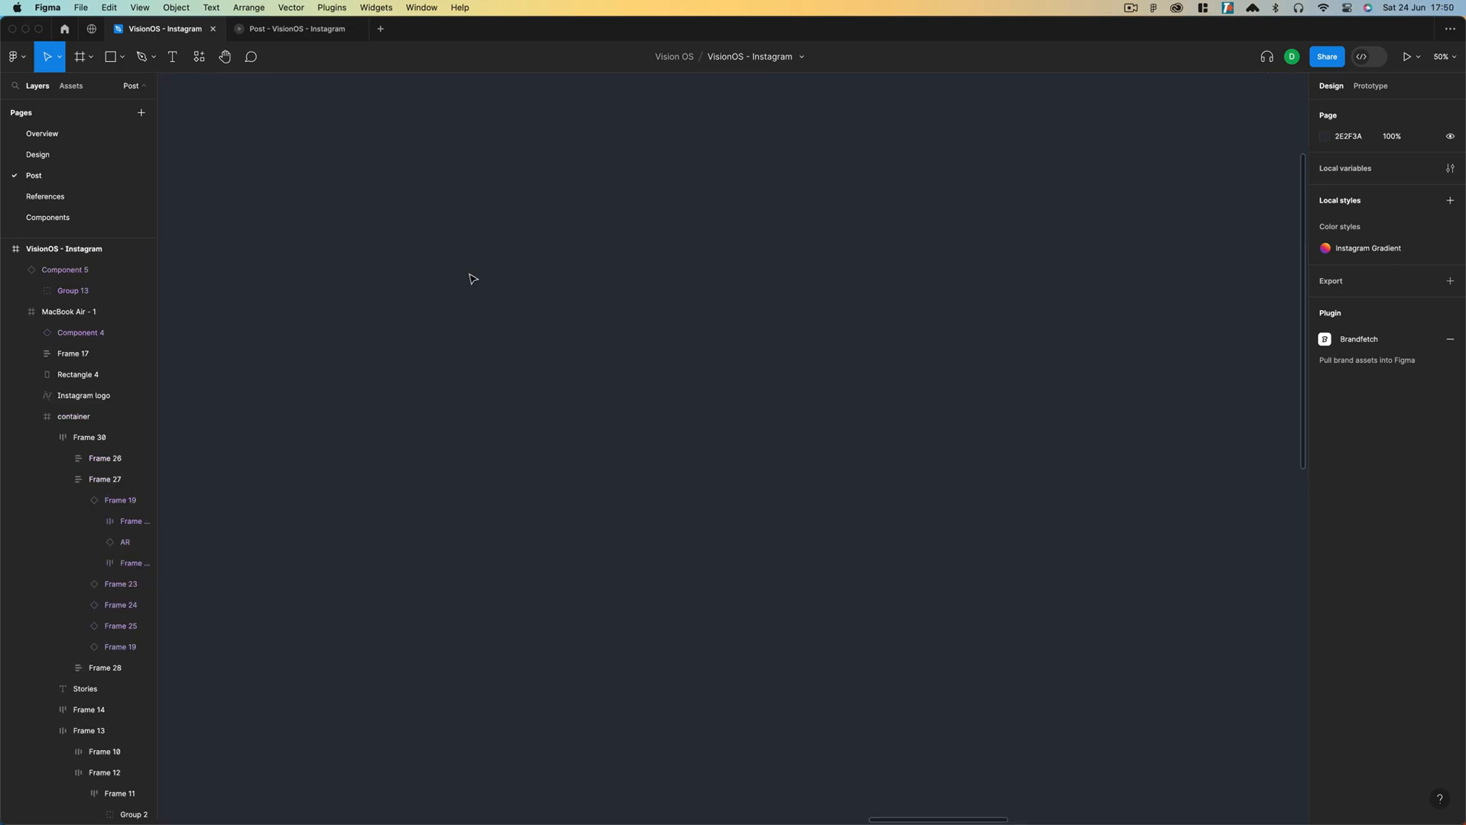
Draw a 2880×1620 frame with a cropped room-photo fill and paste the white MacBook Air - 1 frame.
{"action": "key", "text": "f"}
{"action": "left_click_drag", "start_coordinate": [297, 184], "coordinate": [1202, 695]}
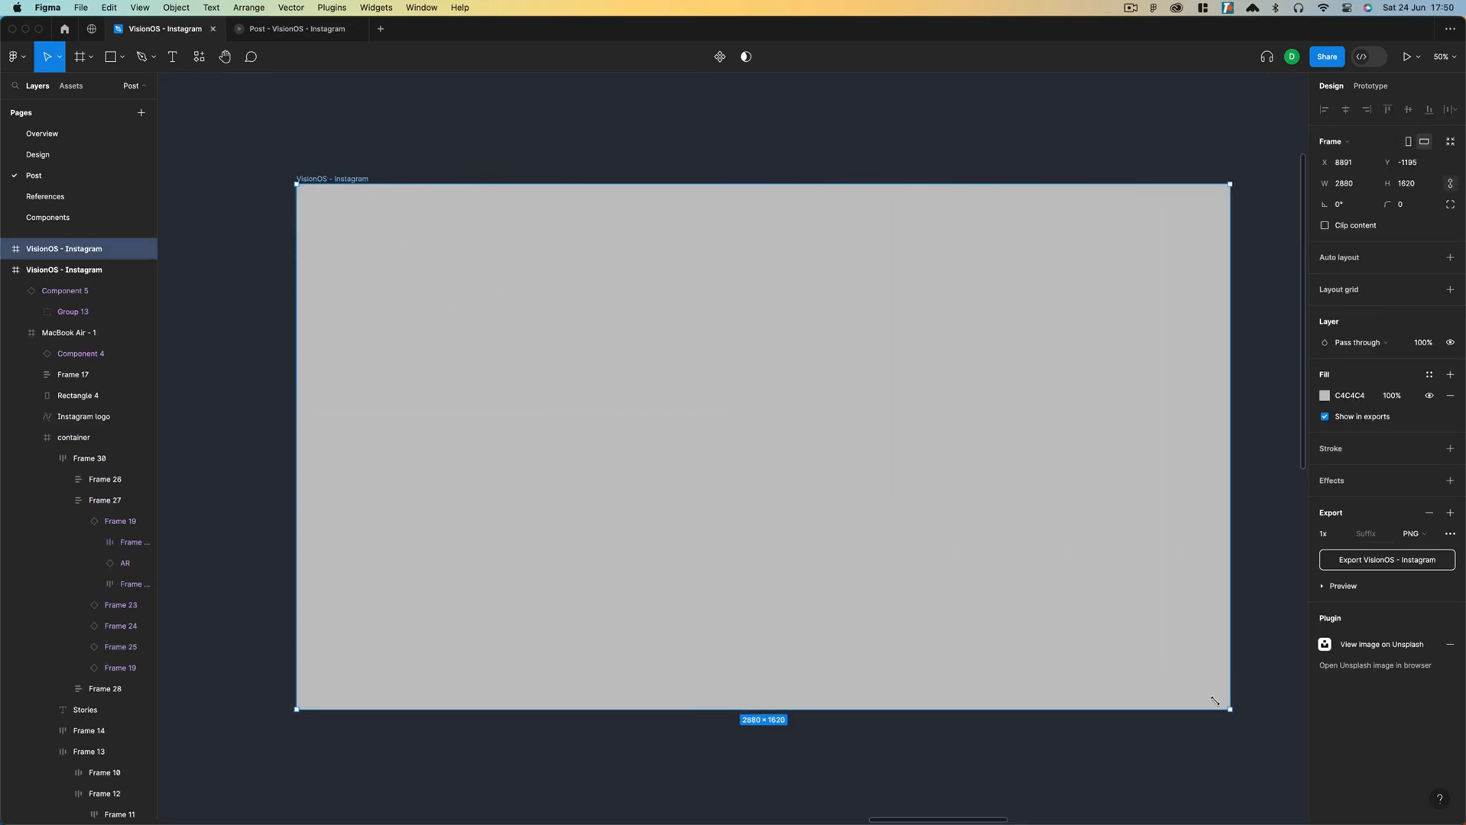
{"action": "left_click", "coordinate": [1325, 395]}
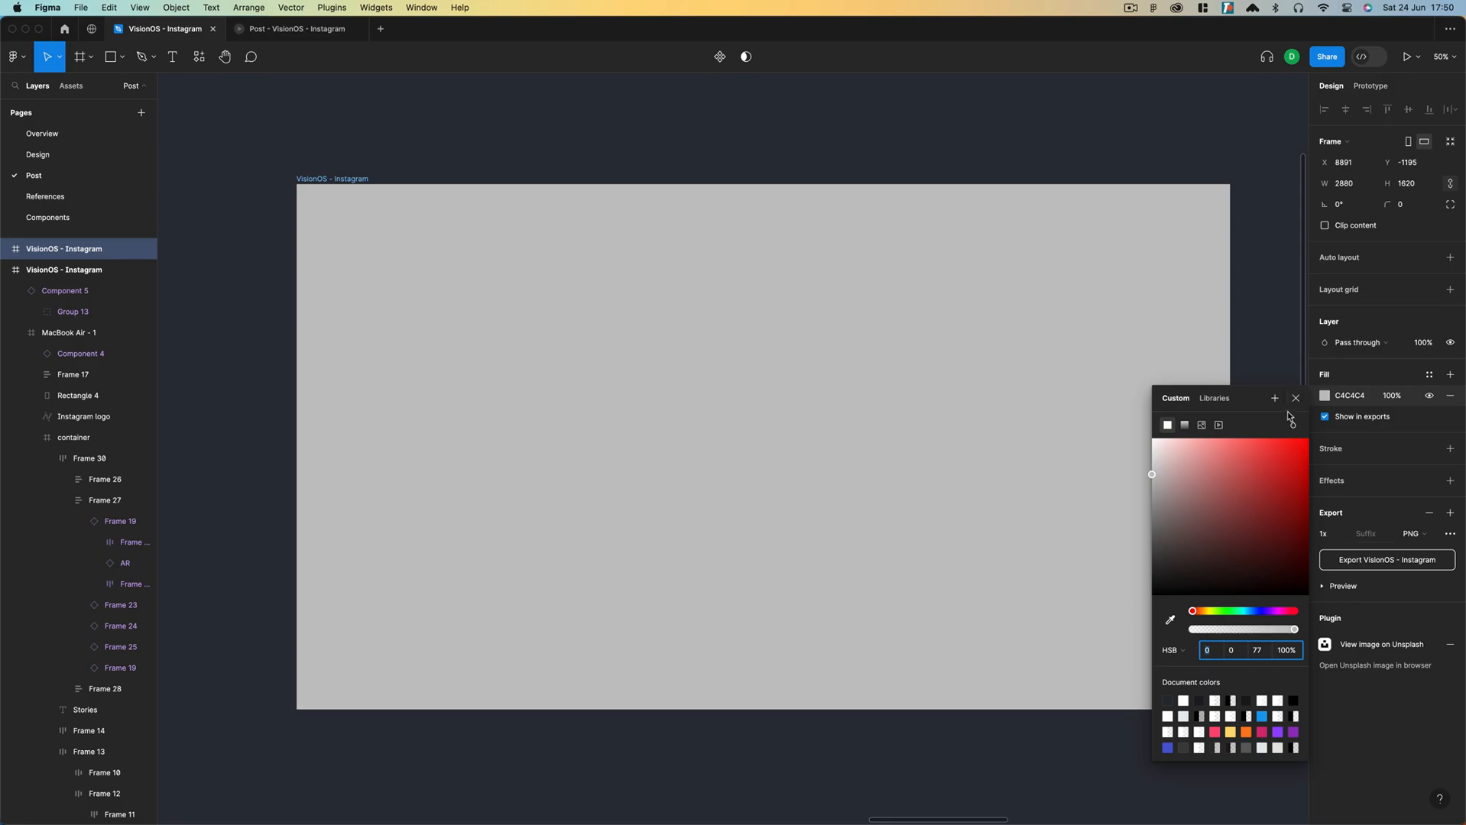
{"action": "left_click", "coordinate": [1201, 426]}
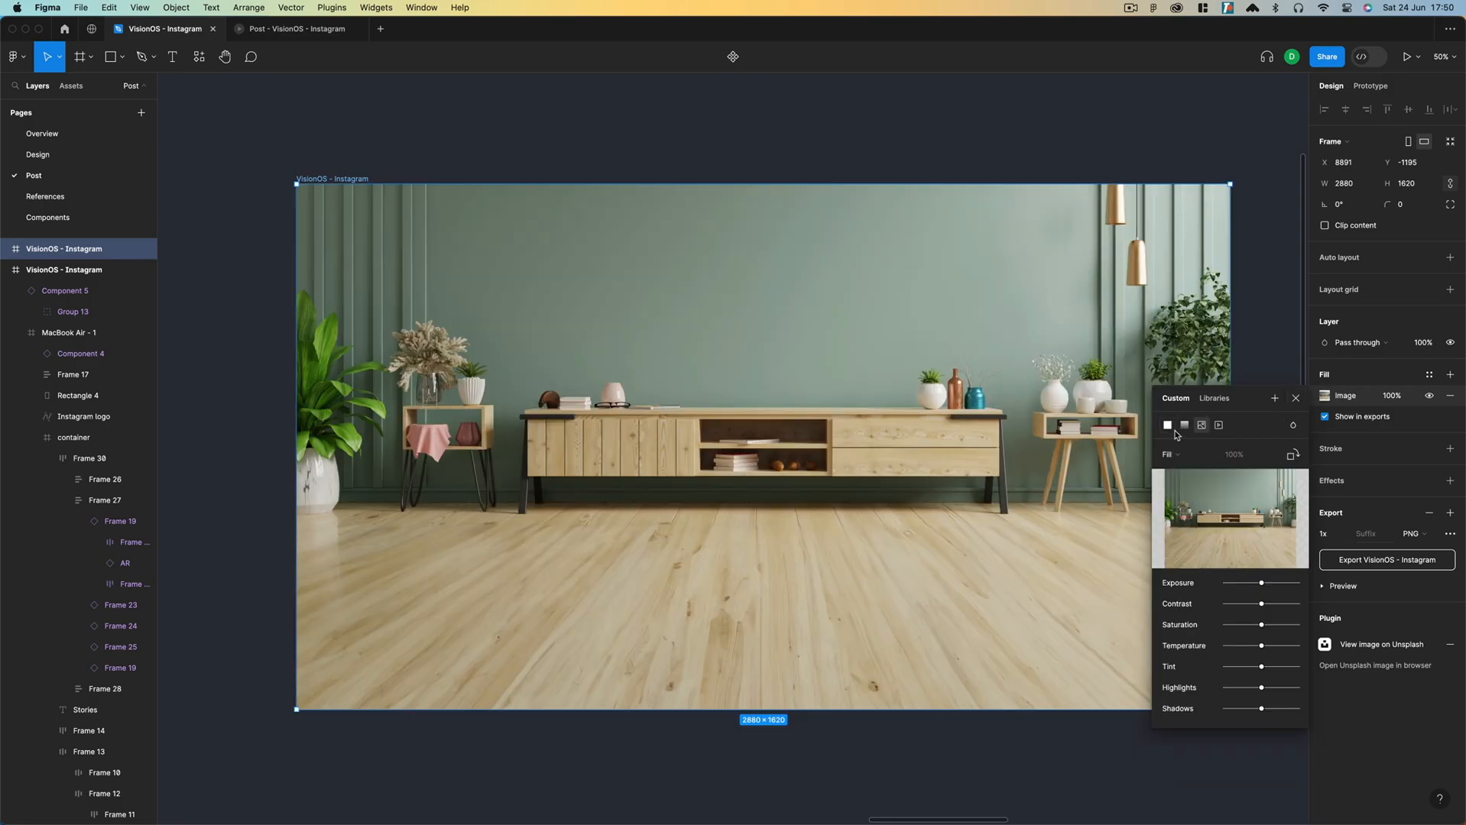
{"action": "left_click", "coordinate": [1169, 455]}
{"action": "left_click", "coordinate": [1172, 438]}
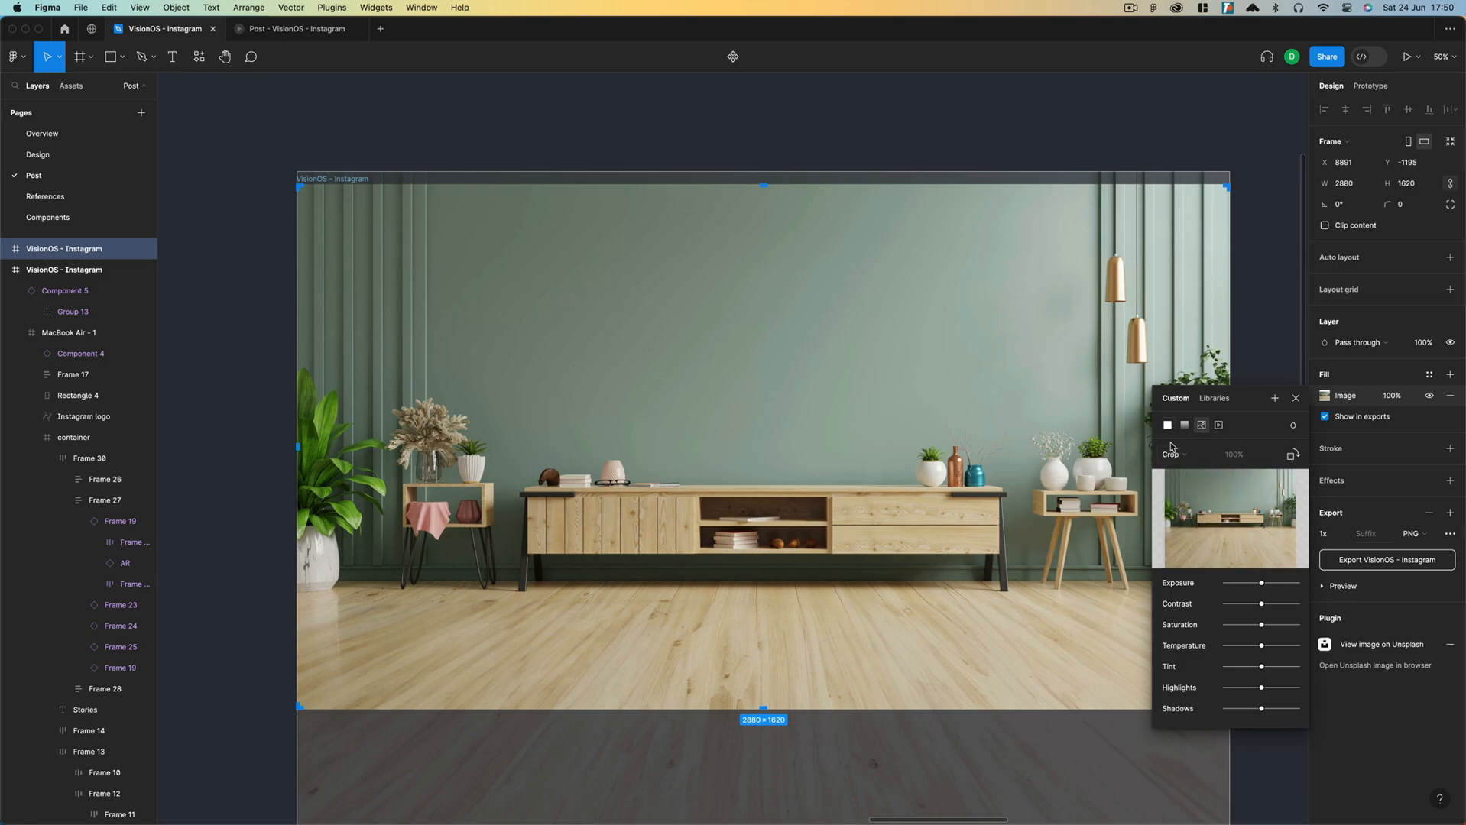
{"action": "left_click", "coordinate": [1325, 397]}
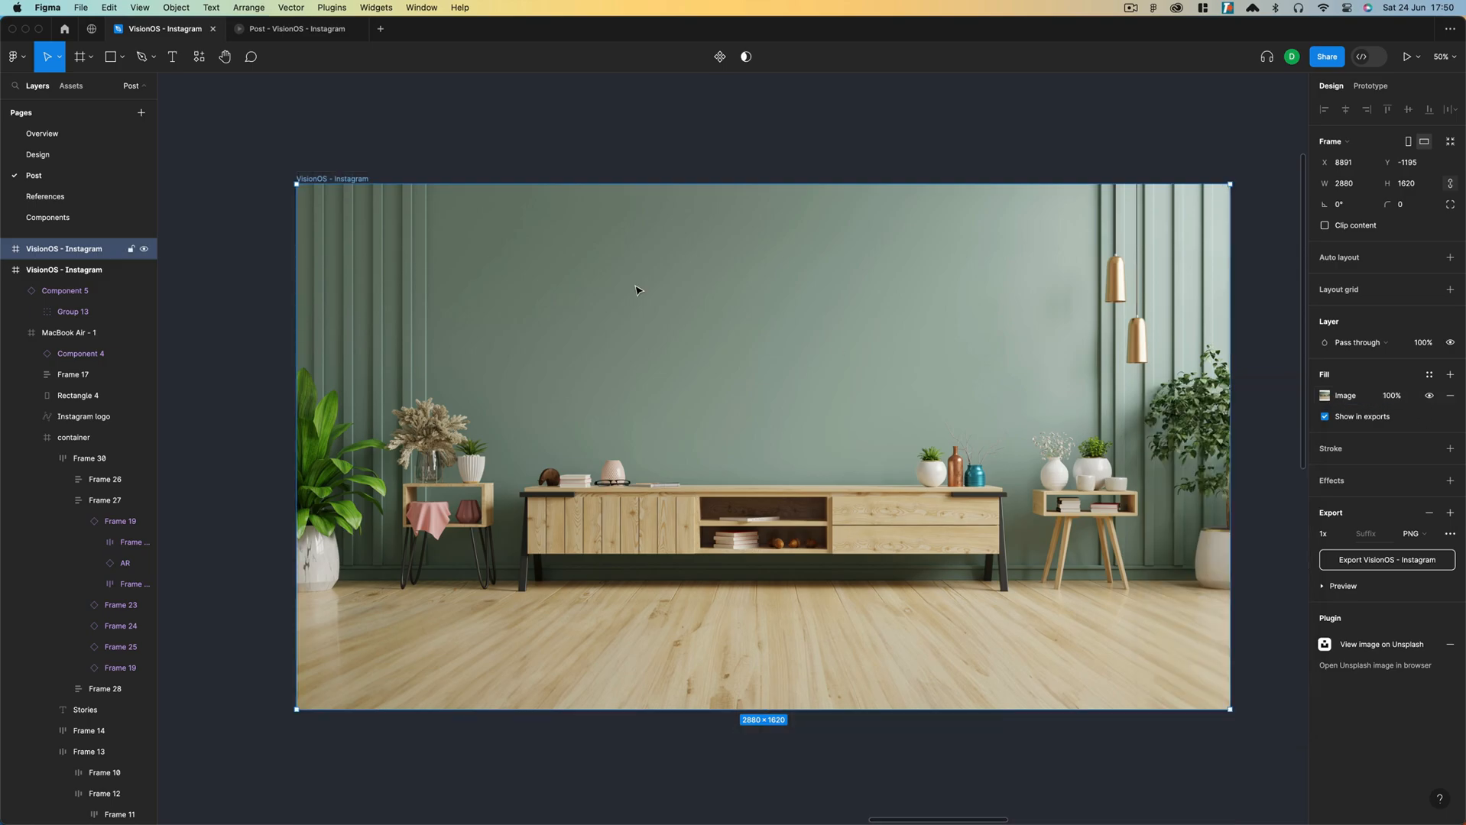
{"action": "key", "text": "Escape"}
{"action": "key", "text": "super+v"}
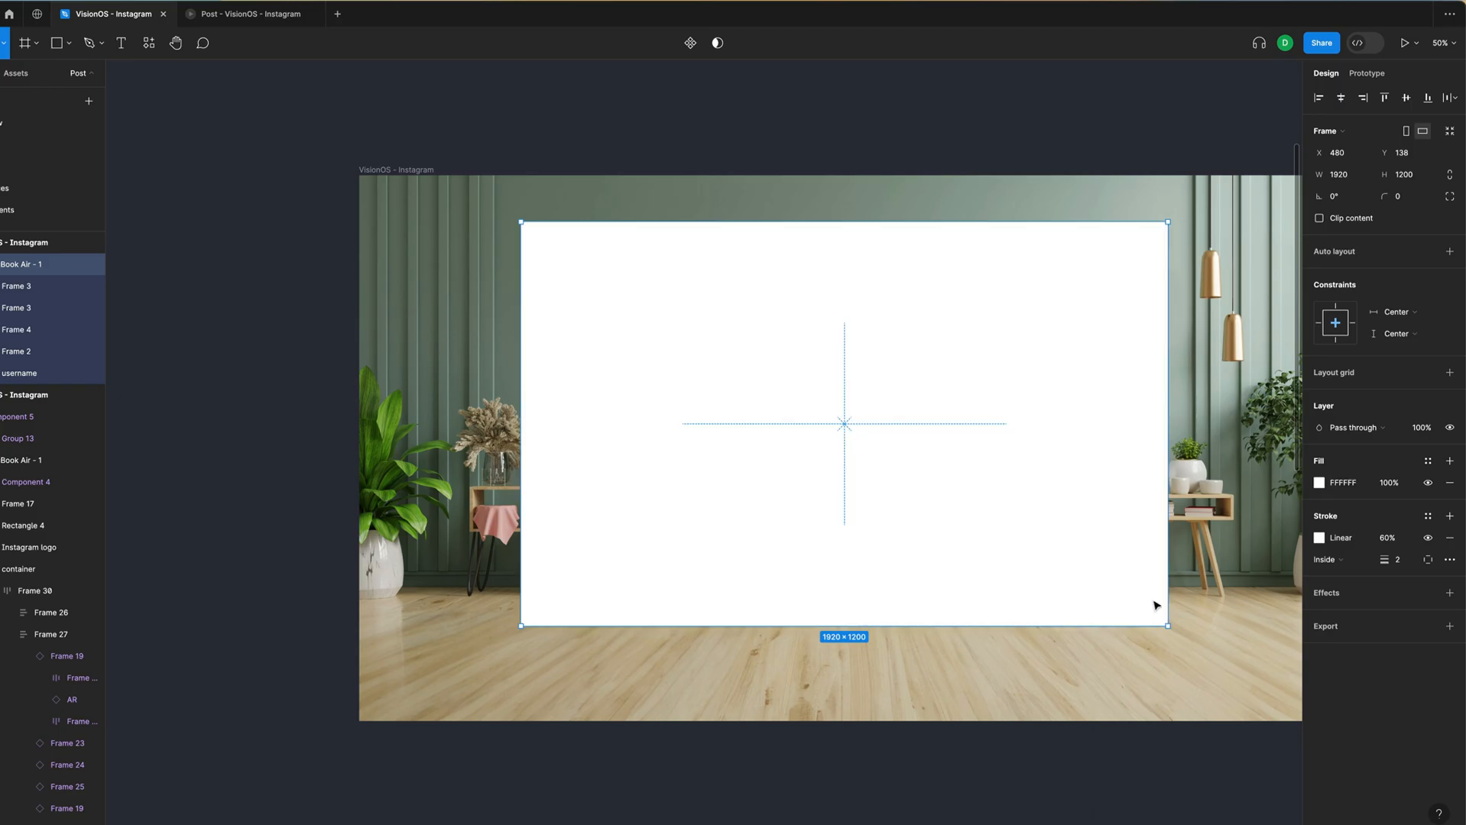
Give the centred frame a 2E2D36 fill at 20% opacity.
{"action": "left_click", "coordinate": [1449, 516]}
{"action": "left_click", "coordinate": [1320, 483]}
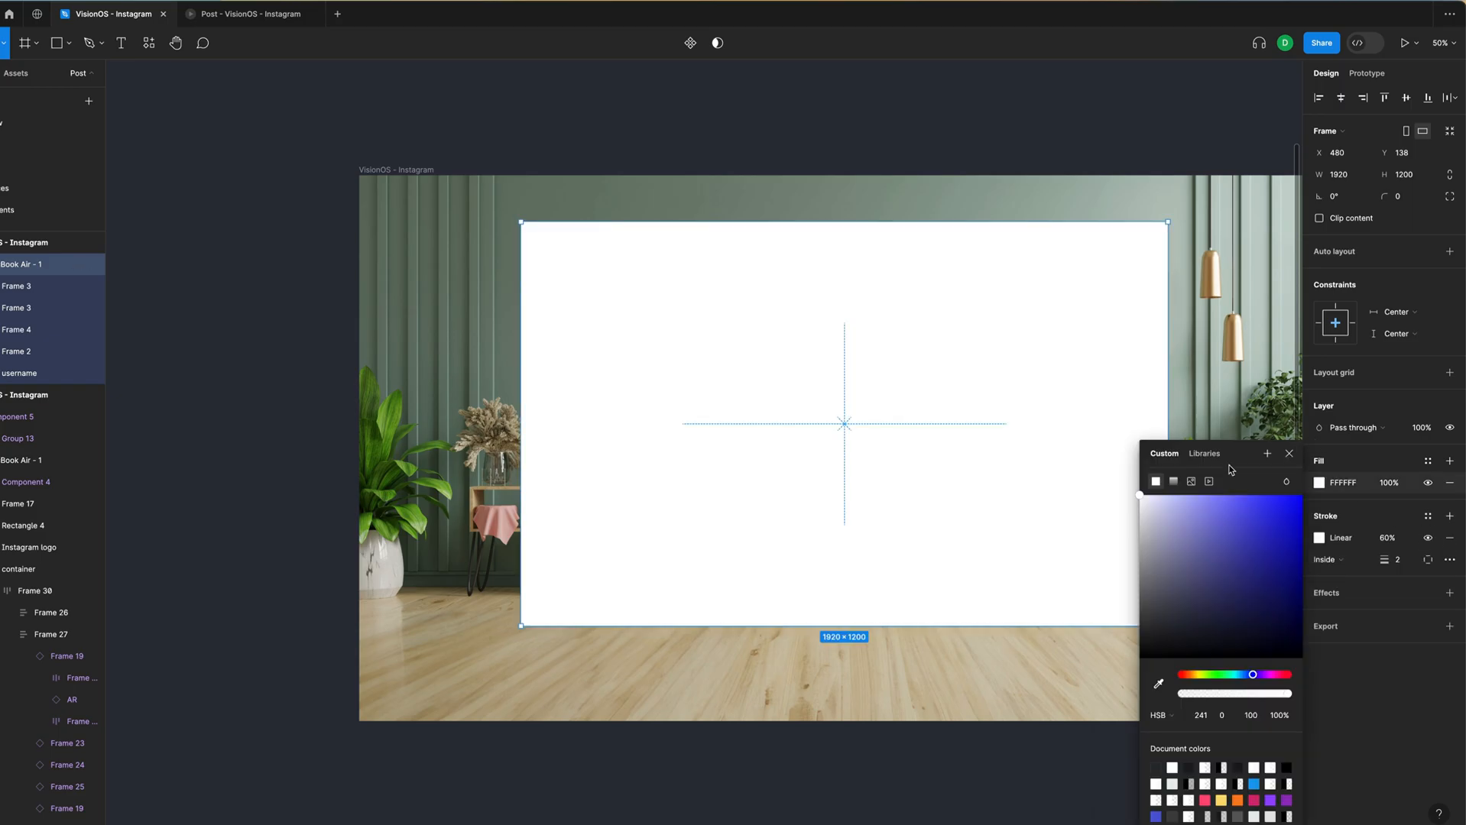
{"action": "left_click", "coordinate": [1165, 622]}
{"action": "left_click", "coordinate": [1289, 452]}
{"action": "left_click", "coordinate": [1387, 483]}
{"action": "type", "text": "20"}
{"action": "key", "text": "Return"}
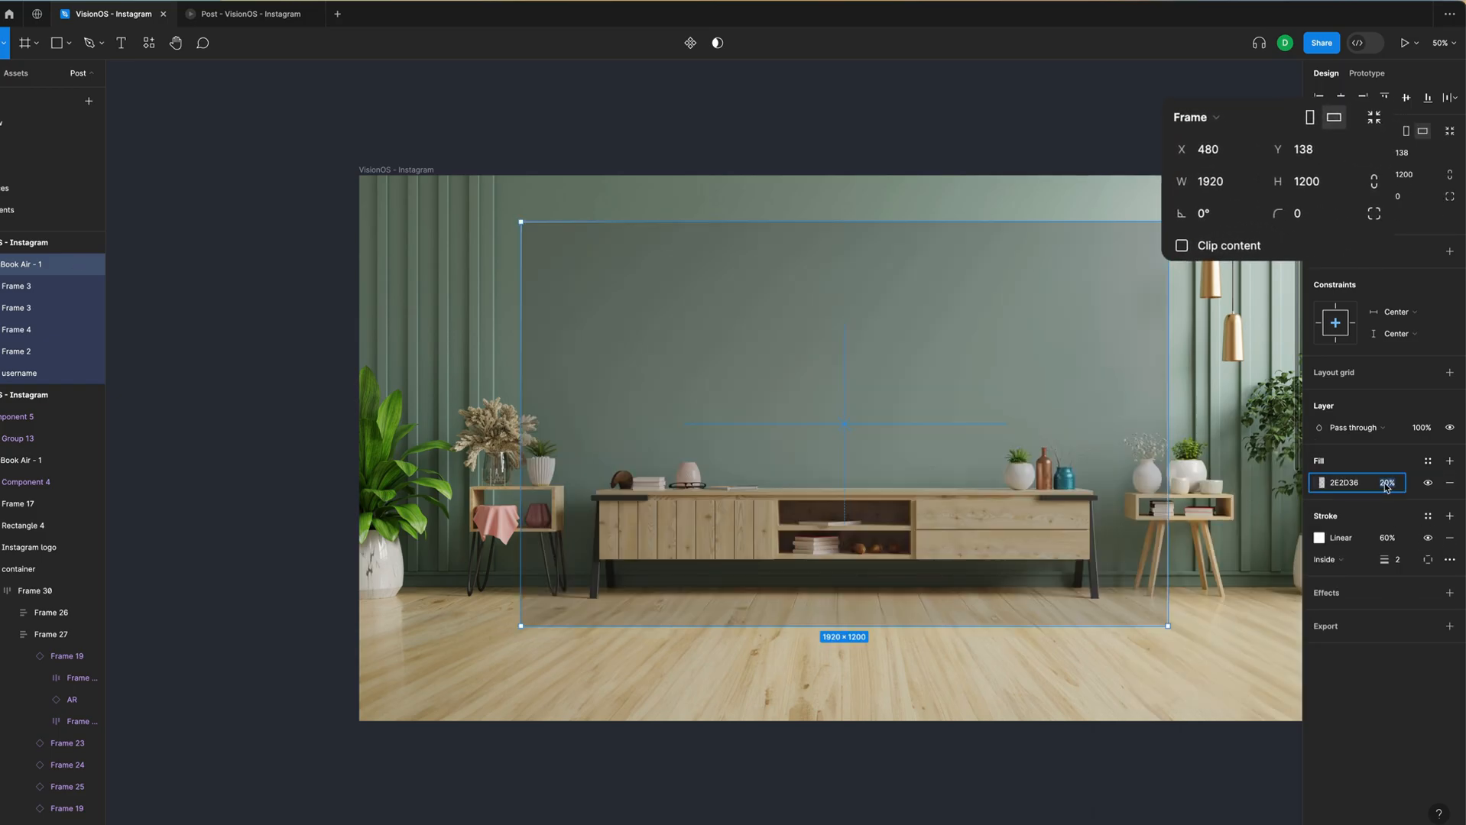
Round the frame's corners to a radius of 80.
{"action": "left_click", "coordinate": [1402, 196]}
{"action": "type", "text": "80"}
{"action": "key", "text": "Return"}
{"action": "left_click", "coordinate": [1449, 196]}
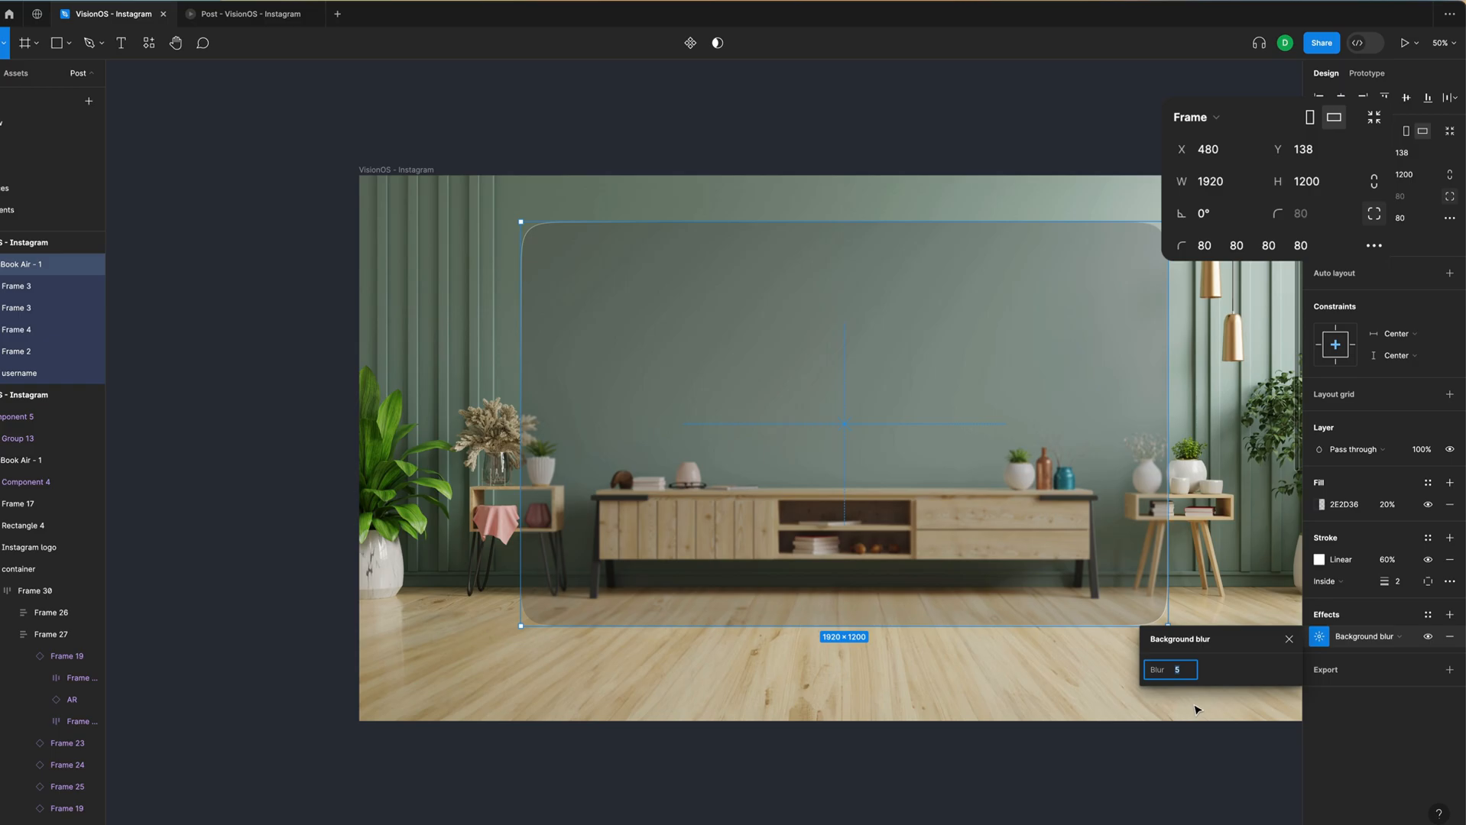
Set the background blur to 60, then scrub it up to a heavy 300.
{"action": "type", "text": "60"}
{"action": "key", "text": "Return"}
{"action": "mouse_move", "coordinate": [1149, 674]}
{"action": "left_mouse_down"}
{"action": "mouse_move", "coordinate": [1100, 676]}
{"action": "mouse_move", "coordinate": [1161, 671]}
{"action": "left_mouse_up"}
{"action": "left_click_drag", "start_coordinate": [1391, 694], "coordinate": [486, 685]}
{"action": "left_click_drag", "start_coordinate": [1012, 679], "coordinate": [1154, 678]}
Add a white FFFFFF inner shadow at 14% and deselect the panel.
{"action": "left_click", "coordinate": [1449, 615]}
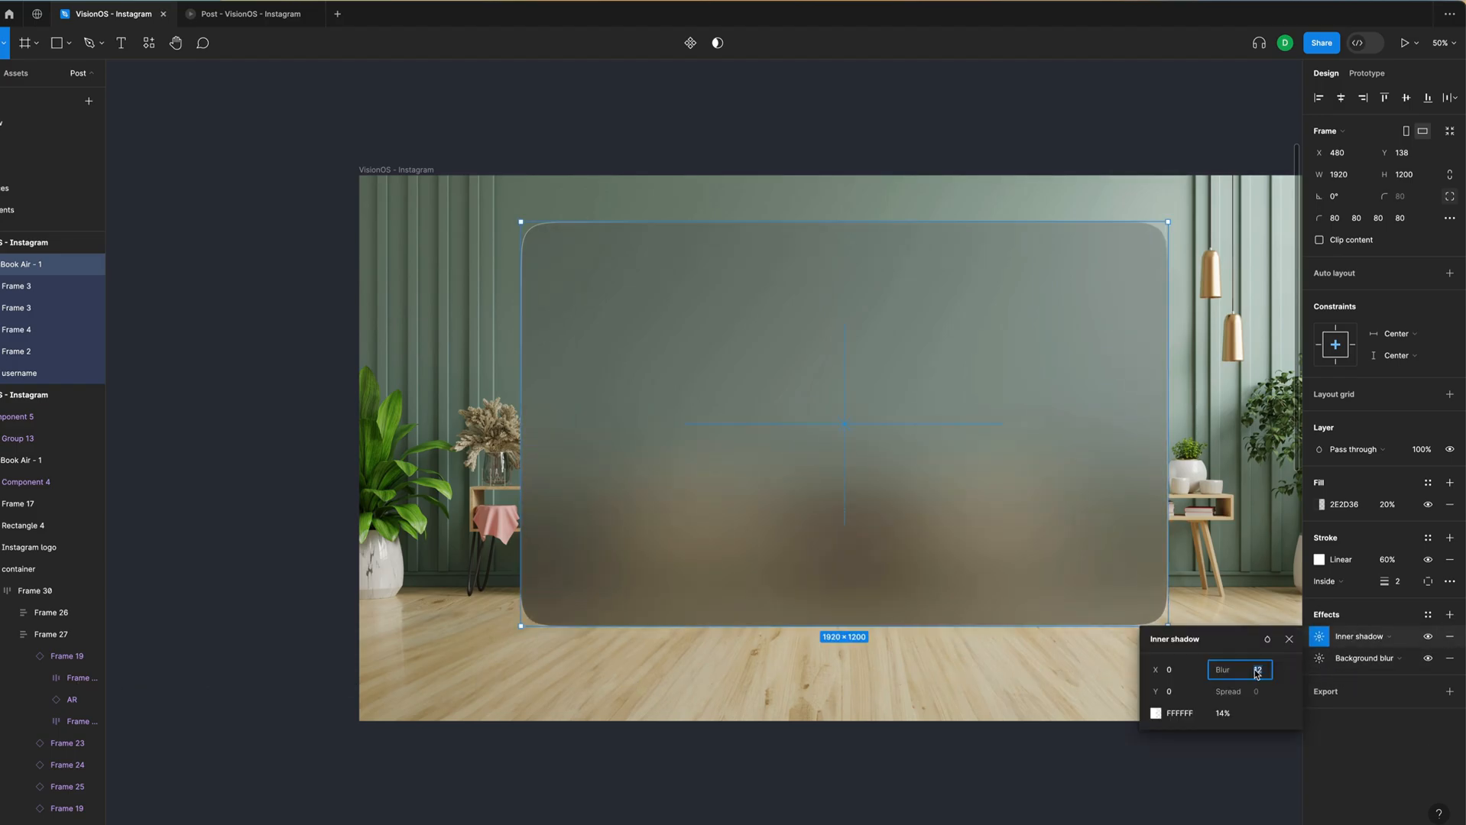
{"action": "left_click", "coordinate": [1289, 640]}
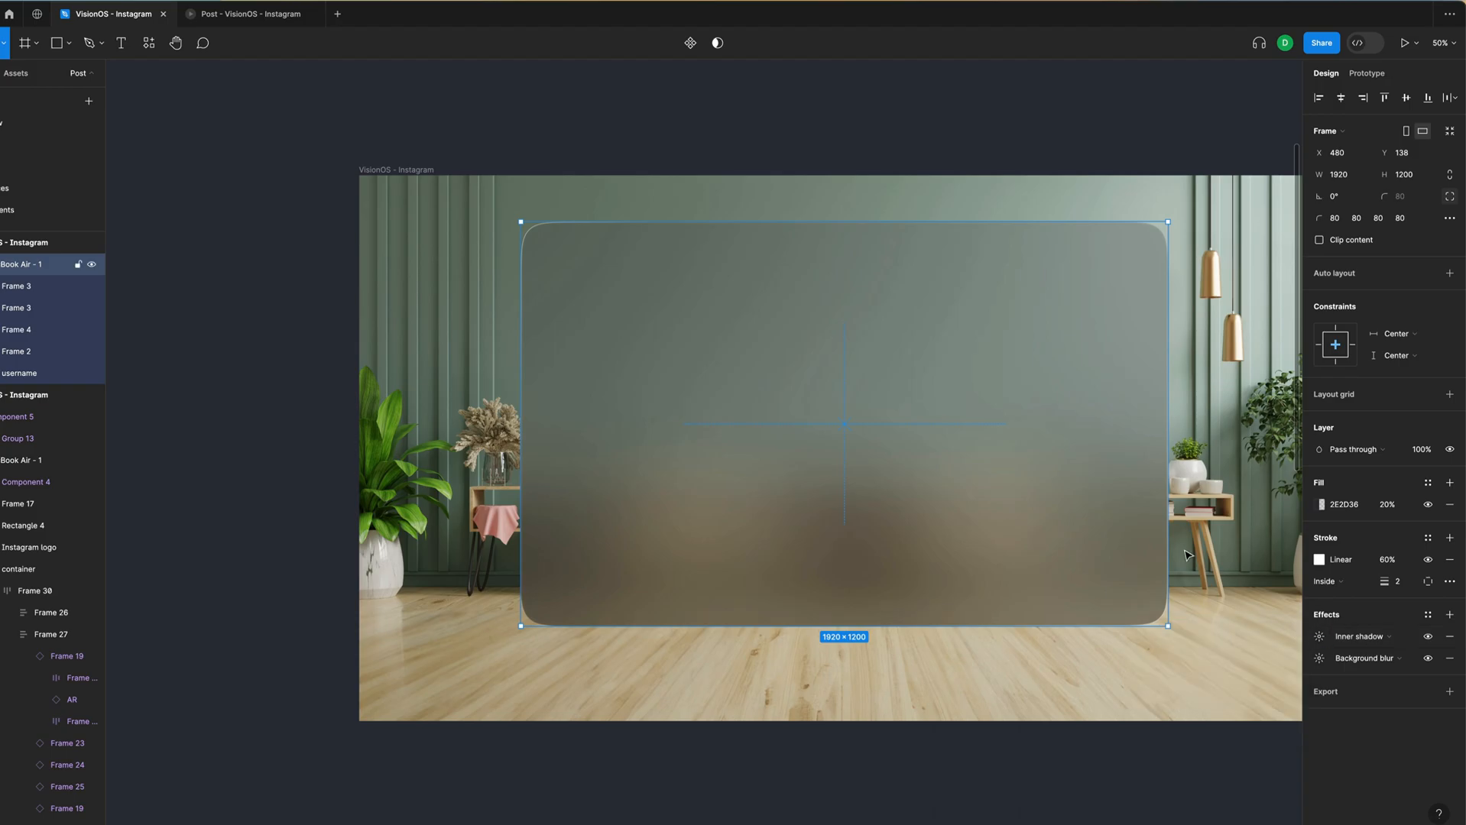
{"action": "left_click", "coordinate": [739, 136]}
Paste the Instagram logo and place it, shrunk, at the top of the panel.
{"action": "scroll", "coordinate": [731, 247], "scroll_direction": "up", "scroll_amount": 4}
{"action": "scroll", "coordinate": [731, 247], "scroll_direction": "up", "scroll_amount": 4}
{"action": "scroll", "coordinate": [764, 229], "scroll_direction": "left", "scroll_amount": 2}
{"action": "key", "text": "super+v"}
{"action": "mouse_move", "coordinate": [693, 508]}
{"action": "left_mouse_down"}
{"action": "mouse_move", "coordinate": [1020, 600]}
{"action": "mouse_move", "coordinate": [690, 502]}
{"action": "left_mouse_up"}
Draw the profile picture circle at 110 by 110.
{"action": "key", "text": "Escape"}
{"action": "scroll", "coordinate": [691, 502], "scroll_direction": "up", "scroll_amount": 6}
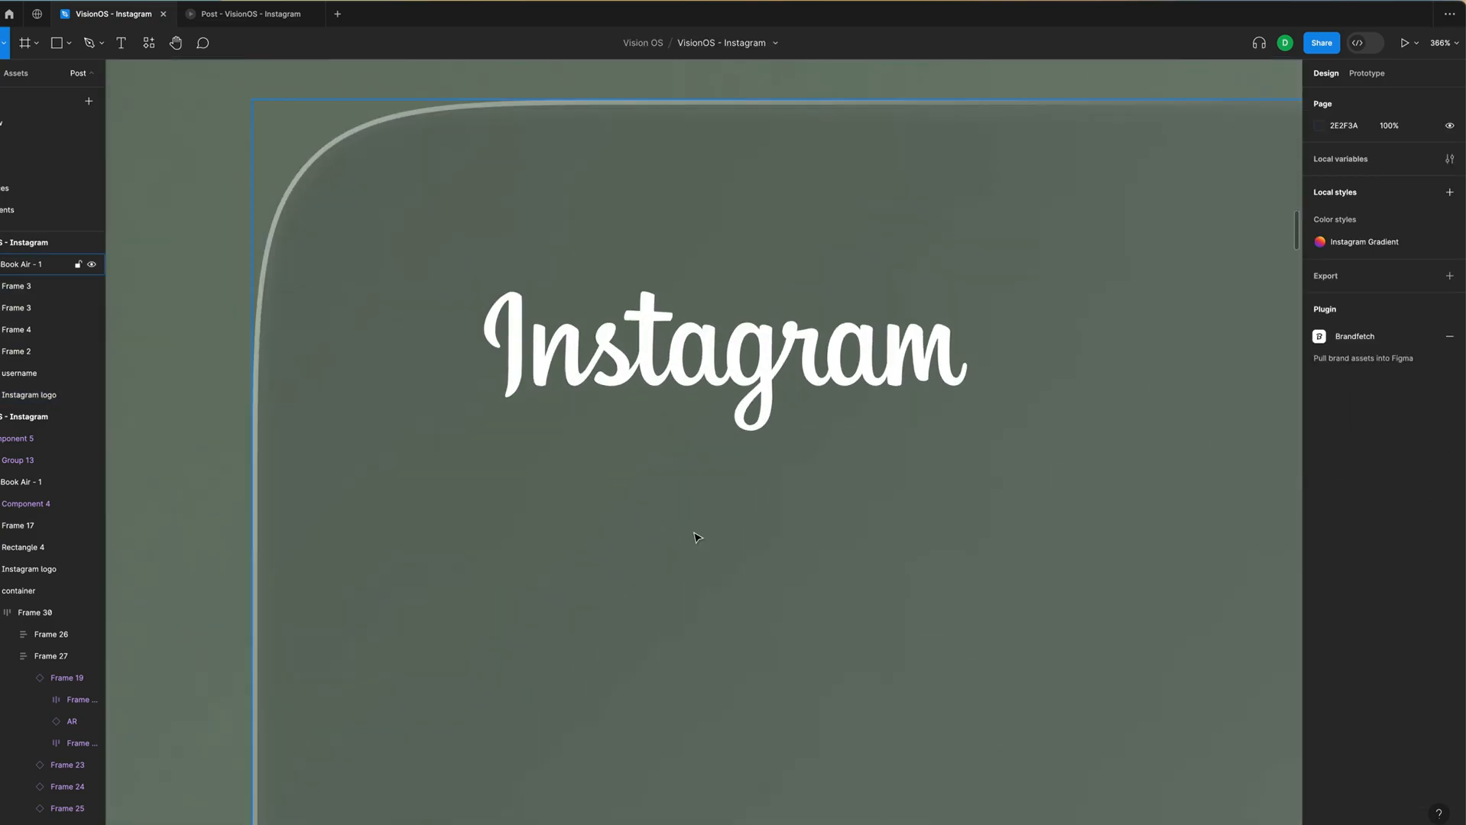
{"action": "key", "text": "r"}
{"action": "left_click_drag", "start_coordinate": [681, 558], "coordinate": [713, 589]}
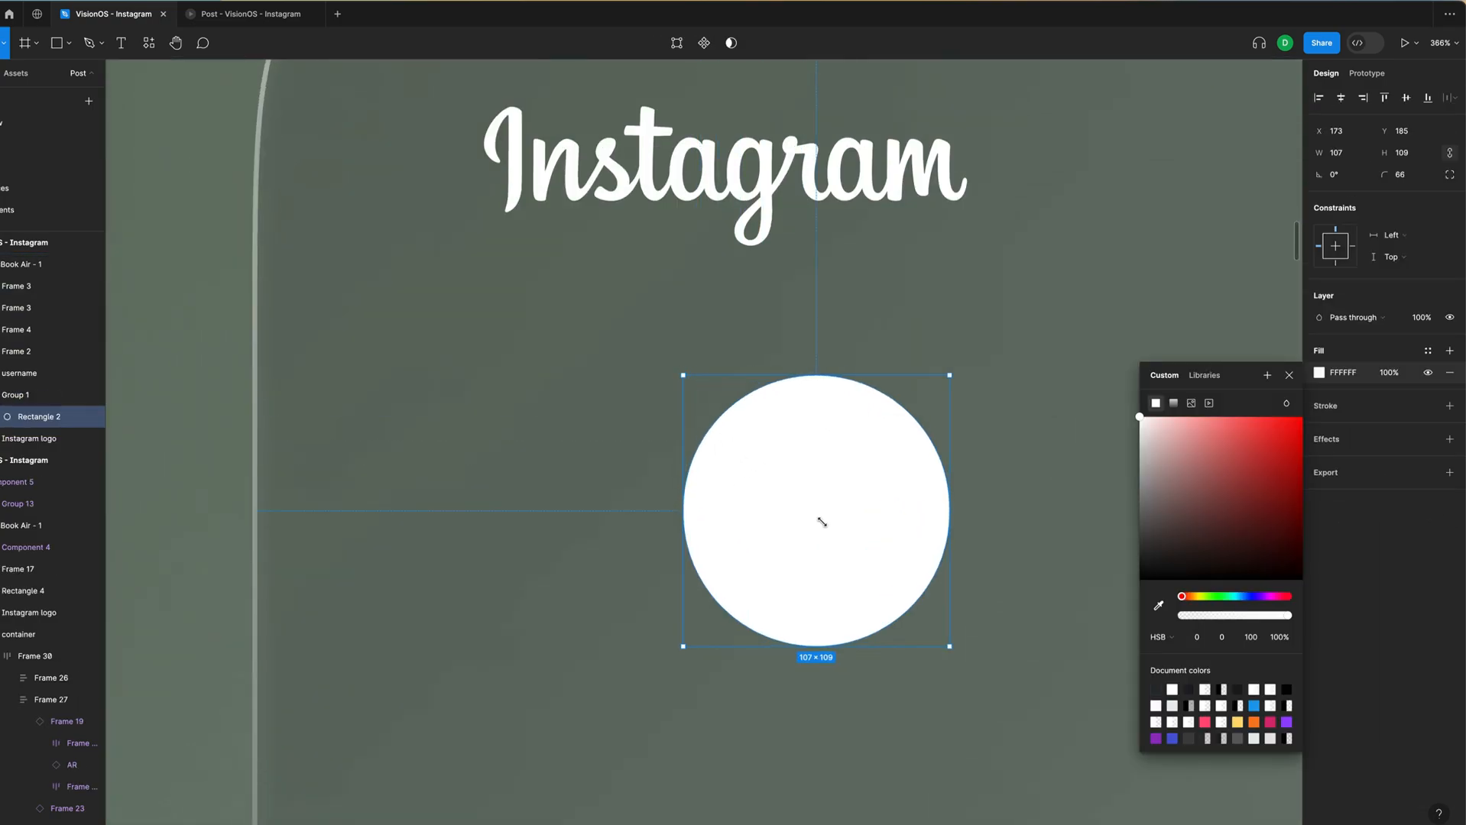
{"action": "left_click_drag", "start_coordinate": [822, 522], "coordinate": [957, 648]}
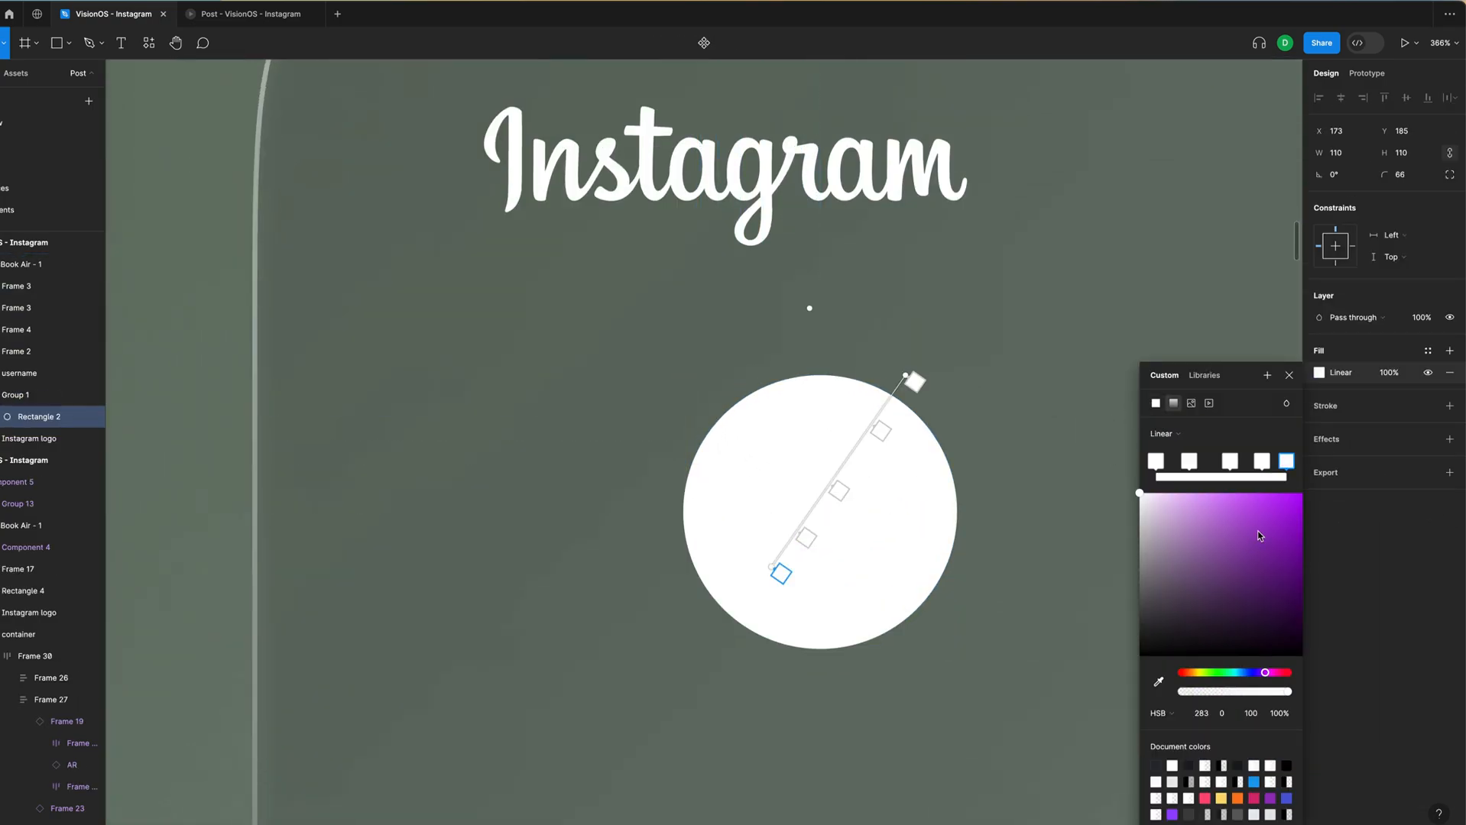
Fill the ring with a diagonal yellow, orange, crimson, purple gradient.
{"action": "left_click", "coordinate": [1262, 461]}
{"action": "left_click", "coordinate": [1270, 799]}
{"action": "left_click", "coordinate": [1156, 461]}
{"action": "left_click", "coordinate": [1221, 799]}
{"action": "left_click", "coordinate": [1229, 461]}
{"action": "left_click", "coordinate": [1254, 799]}
{"action": "left_click", "coordinate": [1190, 462]}
{"action": "left_click", "coordinate": [1238, 799]}
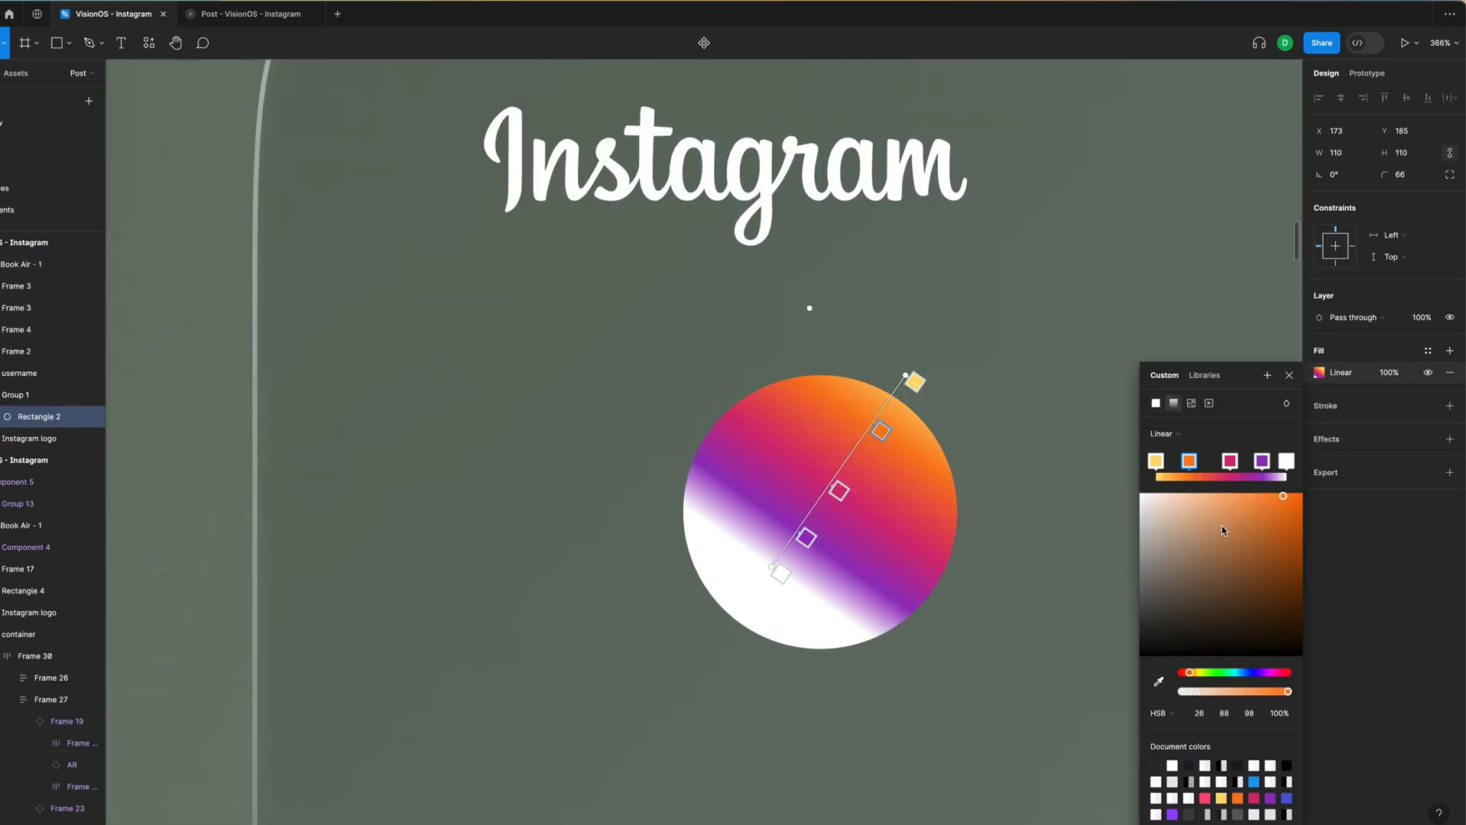
{"action": "left_click", "coordinate": [1286, 462]}
{"action": "left_click", "coordinate": [1286, 798]}
{"action": "left_click", "coordinate": [1155, 462]}
{"action": "left_click_drag", "start_coordinate": [772, 567], "coordinate": [720, 674]}
{"action": "key", "text": "Escape"}
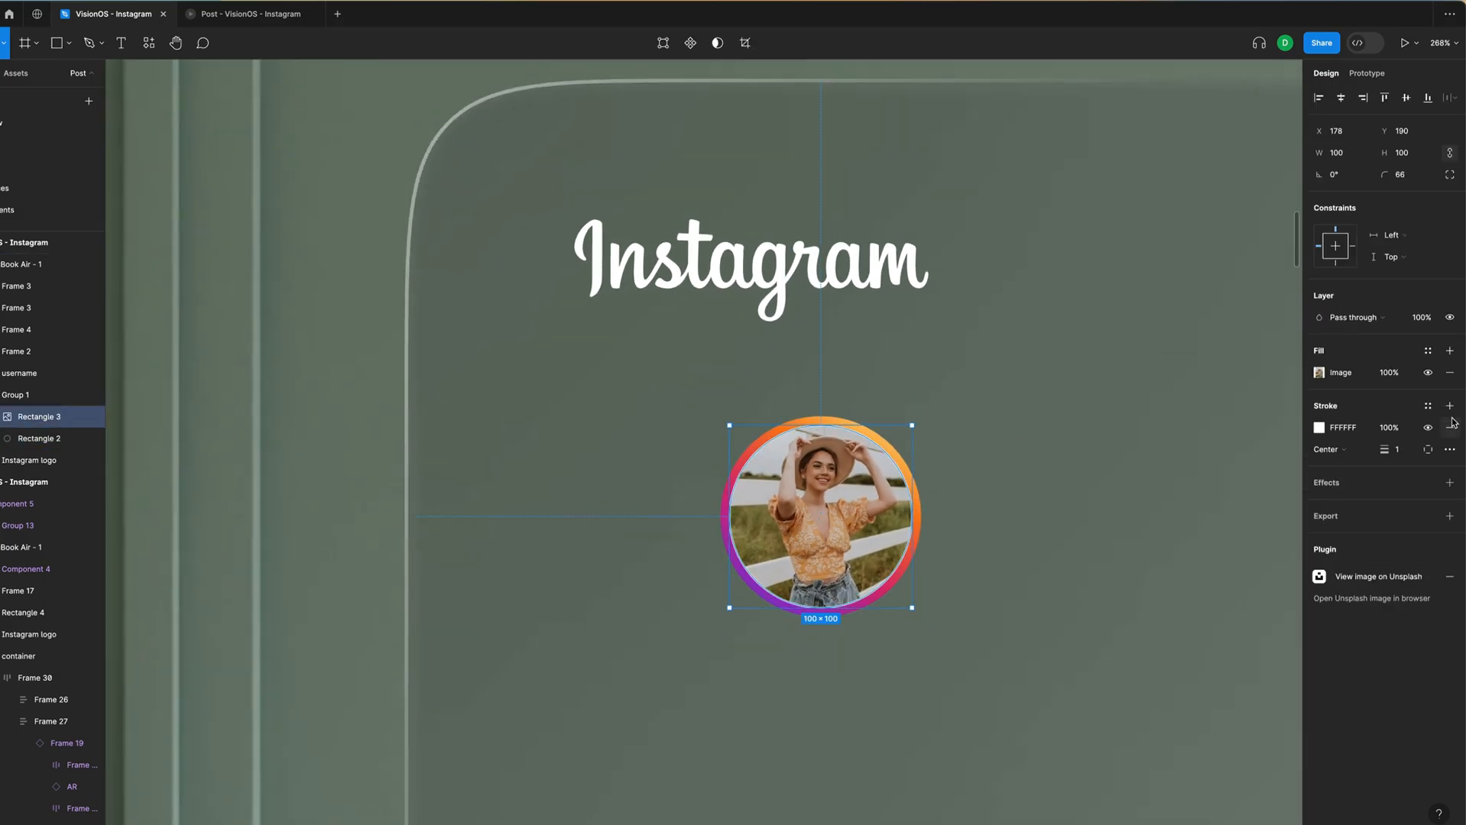
Add a white stroke around the photo, then type the user's name and handle below it.
{"action": "left_click", "coordinate": [1318, 428]}
{"action": "key", "text": "Escape"}
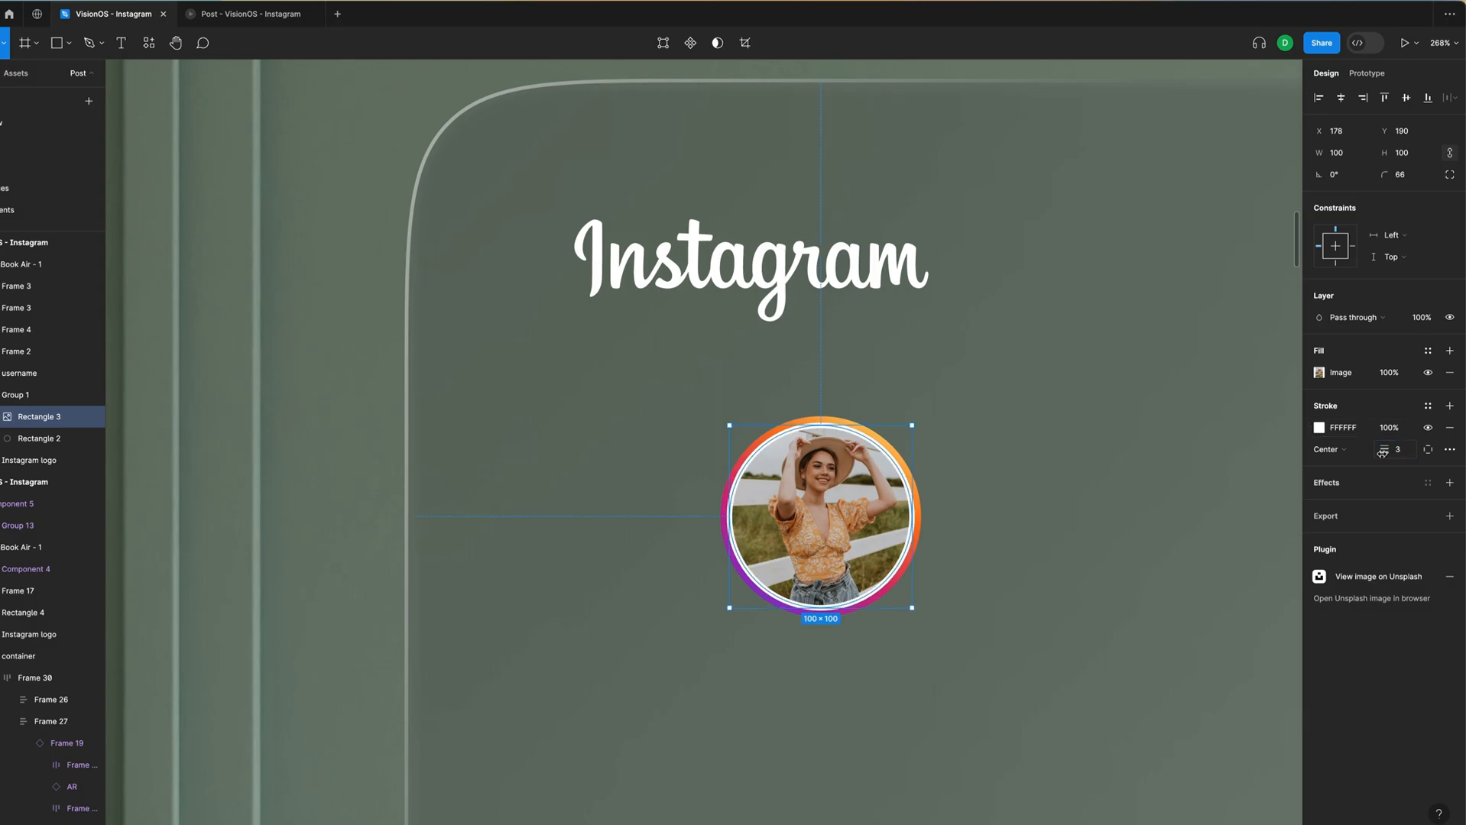
{"action": "key", "text": "Escape"}
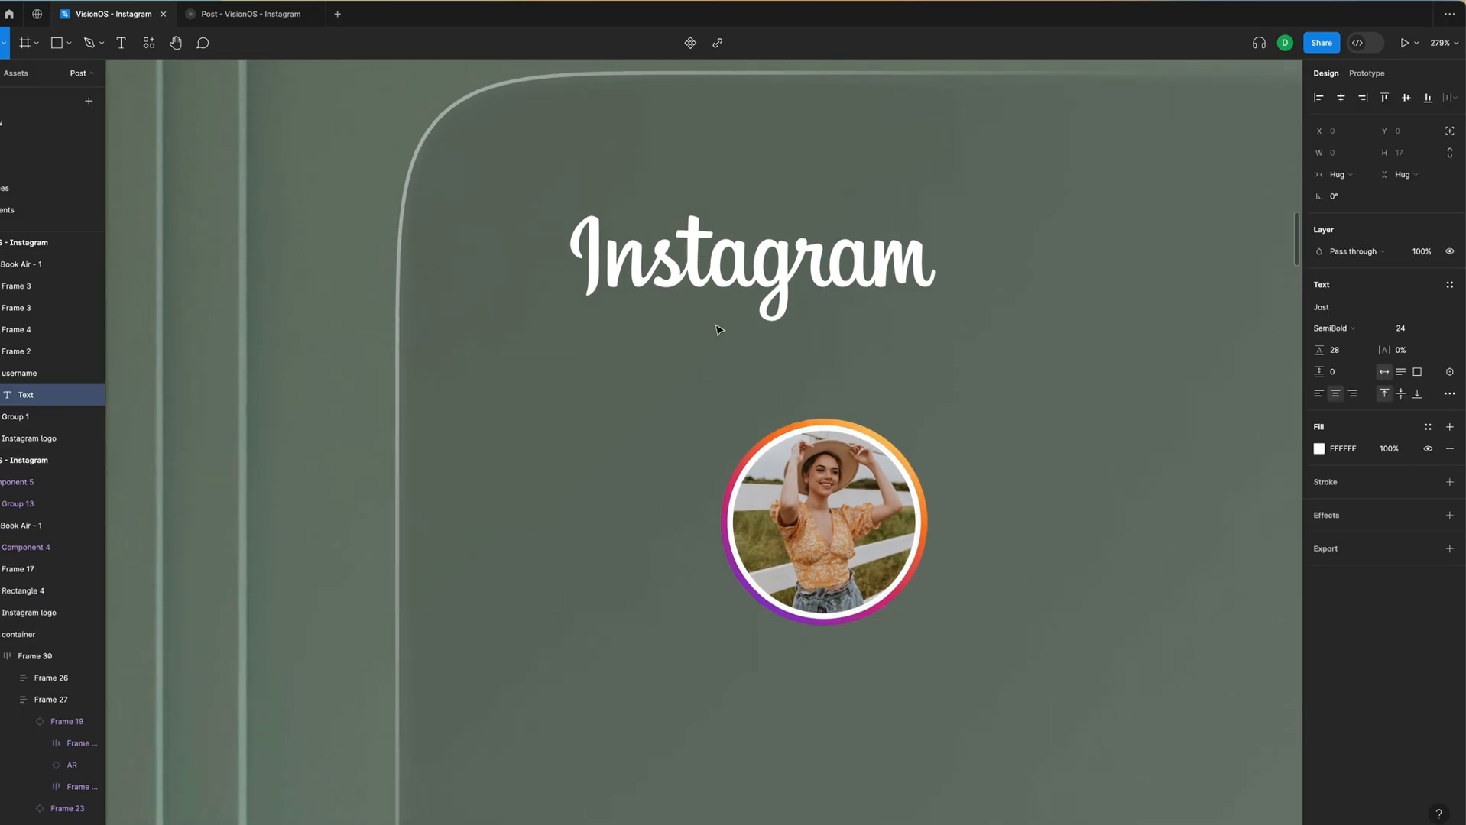
{"action": "scroll", "coordinate": [718, 330], "scroll_direction": "down", "scroll_amount": 5}
{"action": "type", "text": "Sophia Hernandez"}
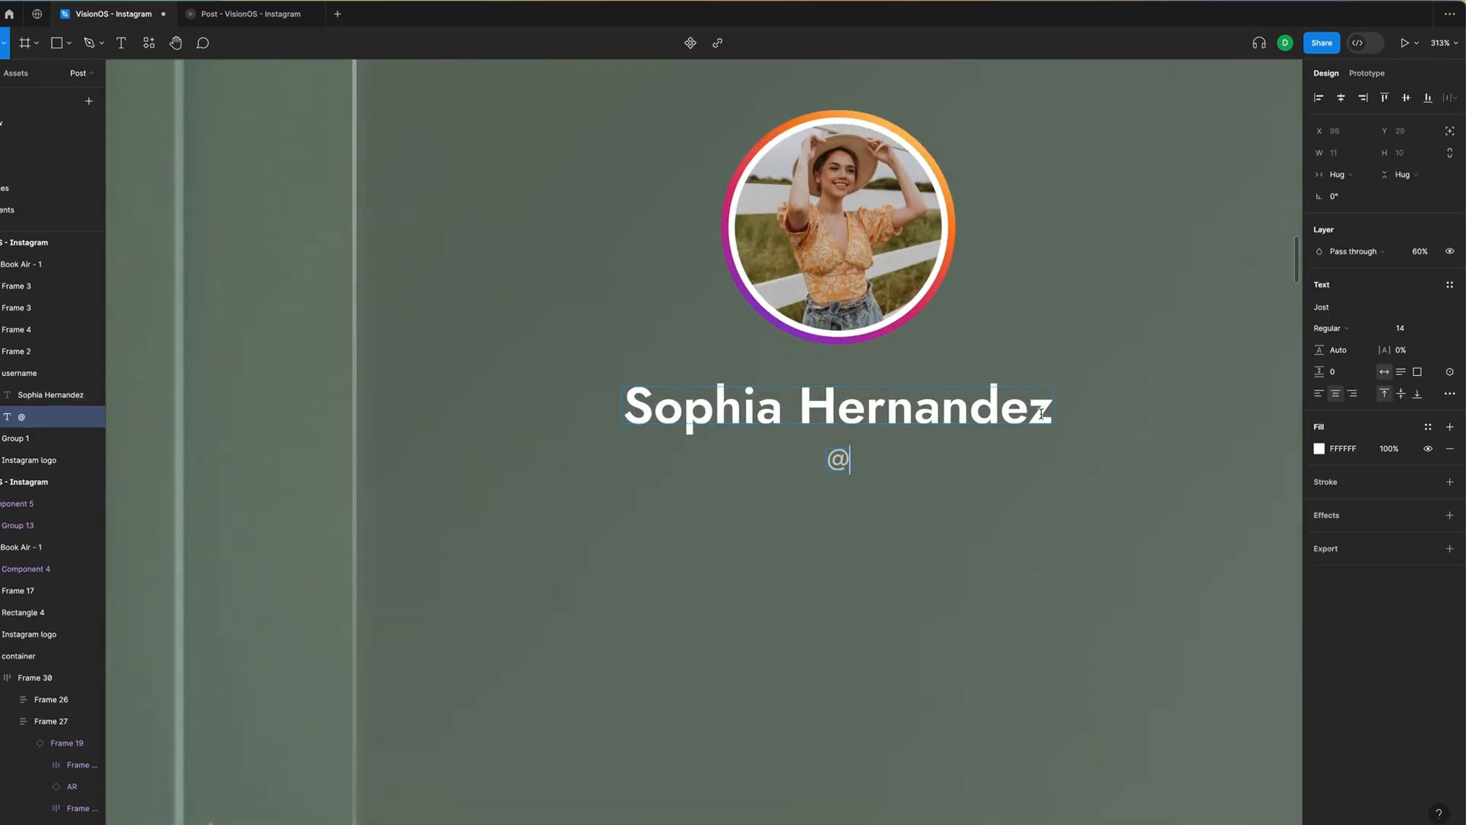
{"action": "type", "text": "sophia_hernandez"}
{"action": "key", "text": "super+a"}
{"action": "left_click", "coordinate": [890, 494]}
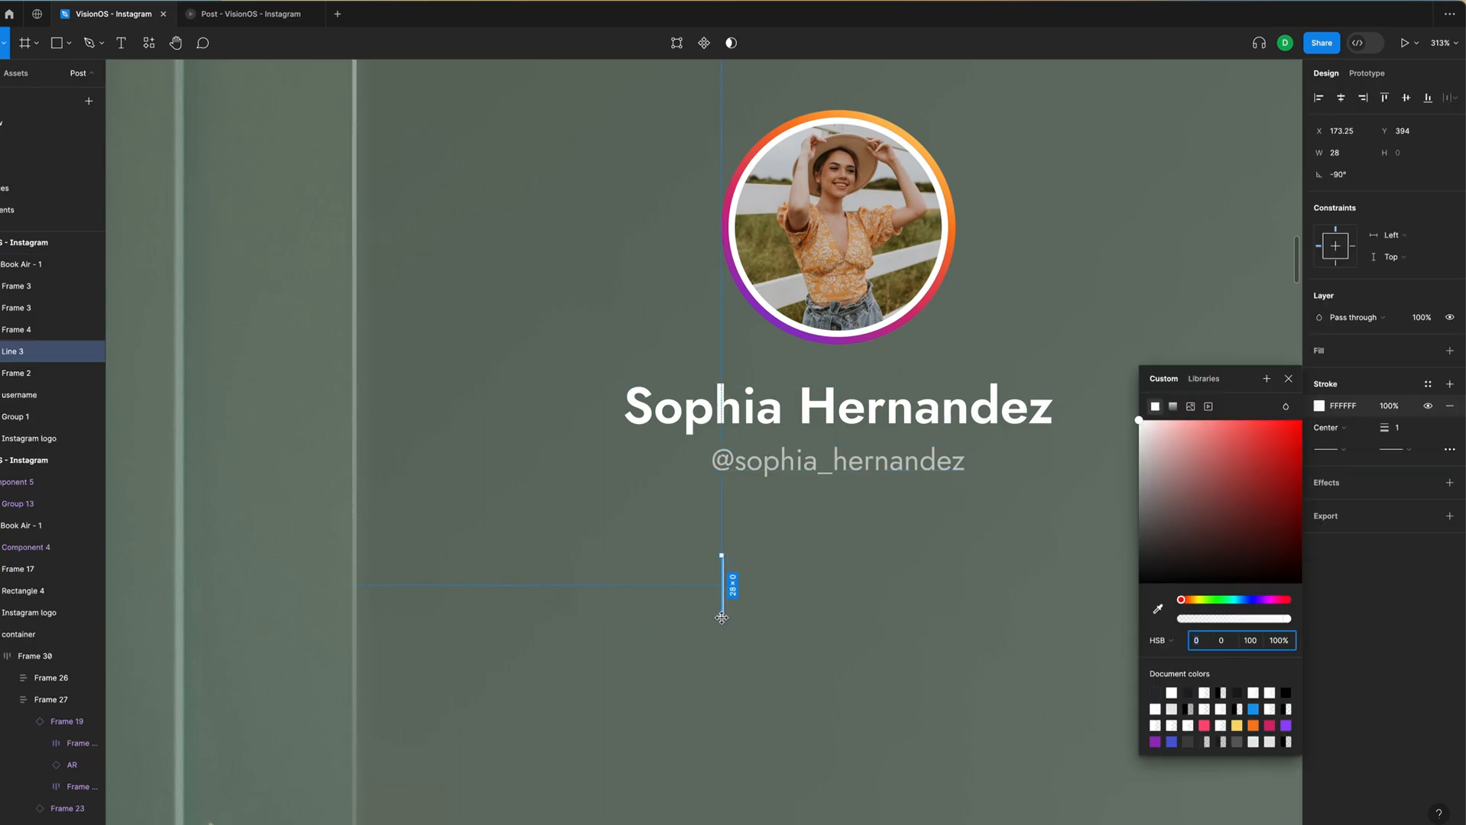
Create two linear-gradient divider lines for the stats row.
{"action": "left_click", "coordinate": [1173, 405]}
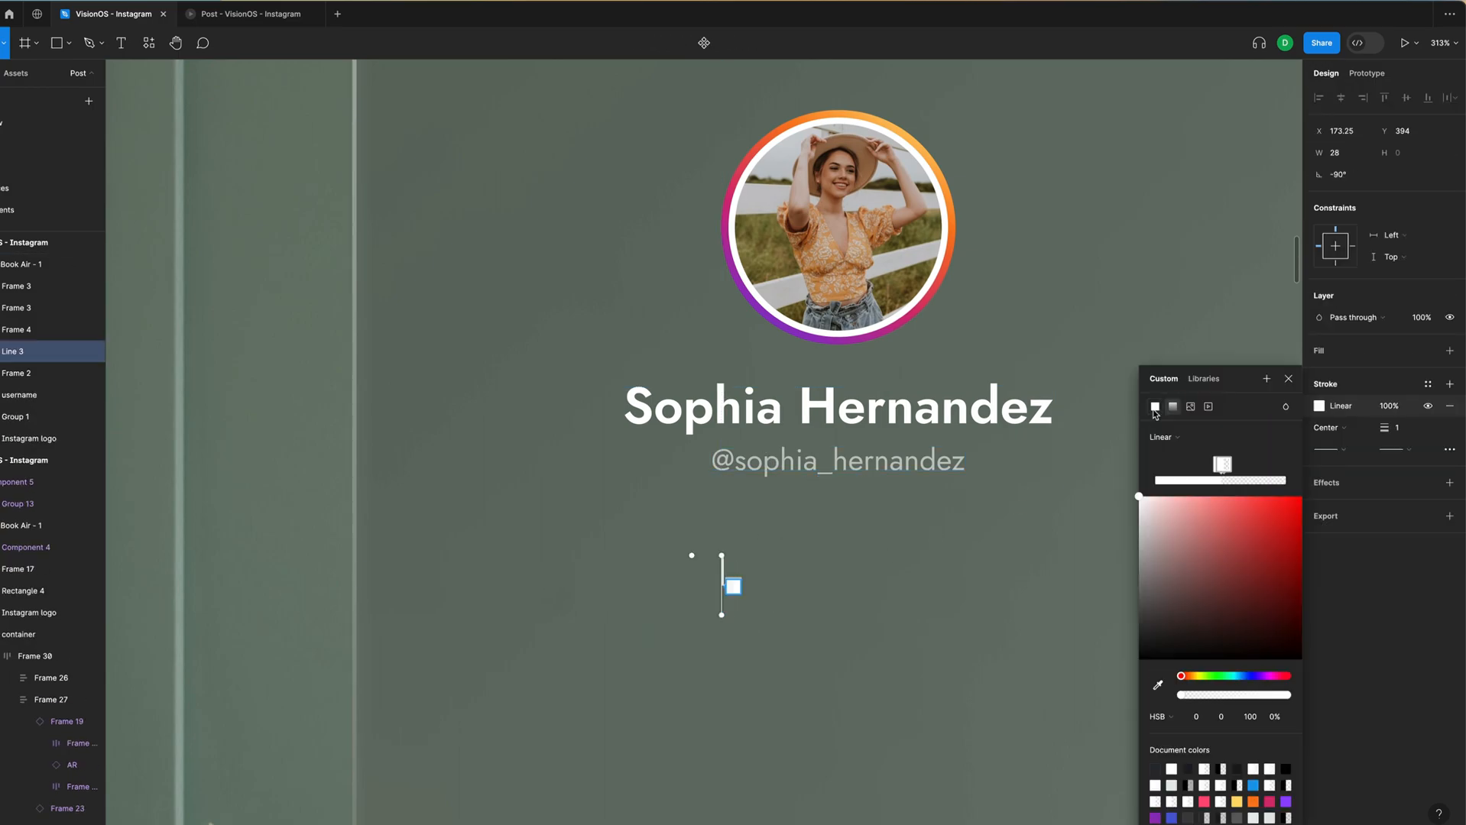
{"action": "mouse_move", "coordinate": [1233, 466]}
{"action": "left_mouse_down"}
{"action": "mouse_move", "coordinate": [1287, 467]}
{"action": "mouse_move", "coordinate": [1221, 465]}
{"action": "left_mouse_up"}
{"action": "left_click", "coordinate": [1156, 464]}
{"action": "key", "text": "Escape"}
{"action": "key", "text": "Escape"}
{"action": "scroll", "coordinate": [723, 588], "scroll_direction": "down", "scroll_amount": 3}
{"action": "left_click_drag", "start_coordinate": [722, 588], "coordinate": [878, 585]}
{"action": "key", "text": "Escape"}
Add the stats text: 128K Followers, 152 Posts and 943 Following.
{"action": "key", "text": "t"}
{"action": "left_click", "coordinate": [583, 574]}
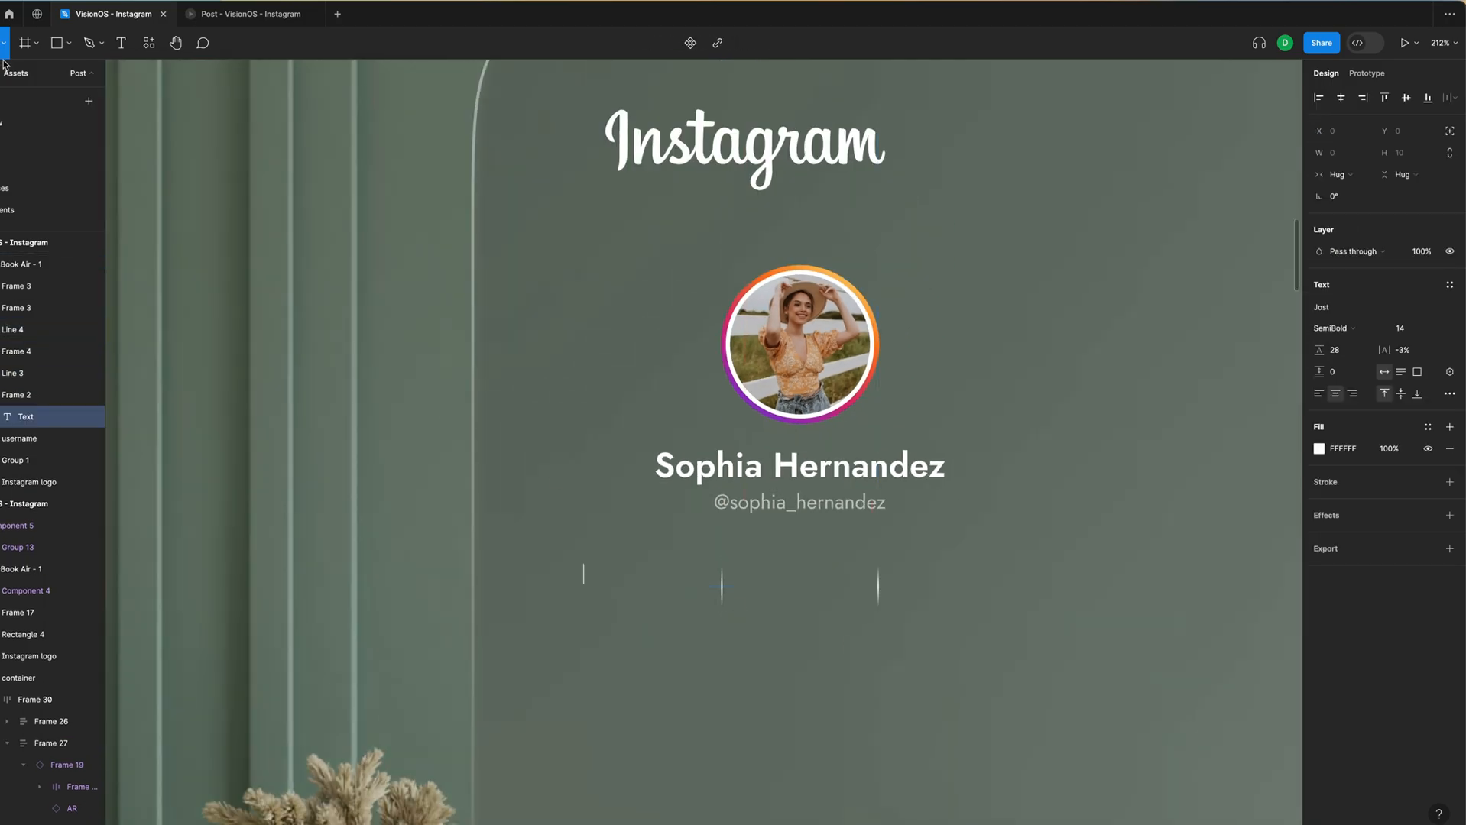
{"action": "type", "text": "128"}
{"action": "type", "text": "K"}
{"action": "left_click", "coordinate": [608, 599]}
{"action": "type", "text": "Followers"}
{"action": "left_click", "coordinate": [795, 574]}
{"action": "type", "text": "152"}
{"action": "left_click", "coordinate": [808, 596]}
{"action": "type", "text": "Po"}
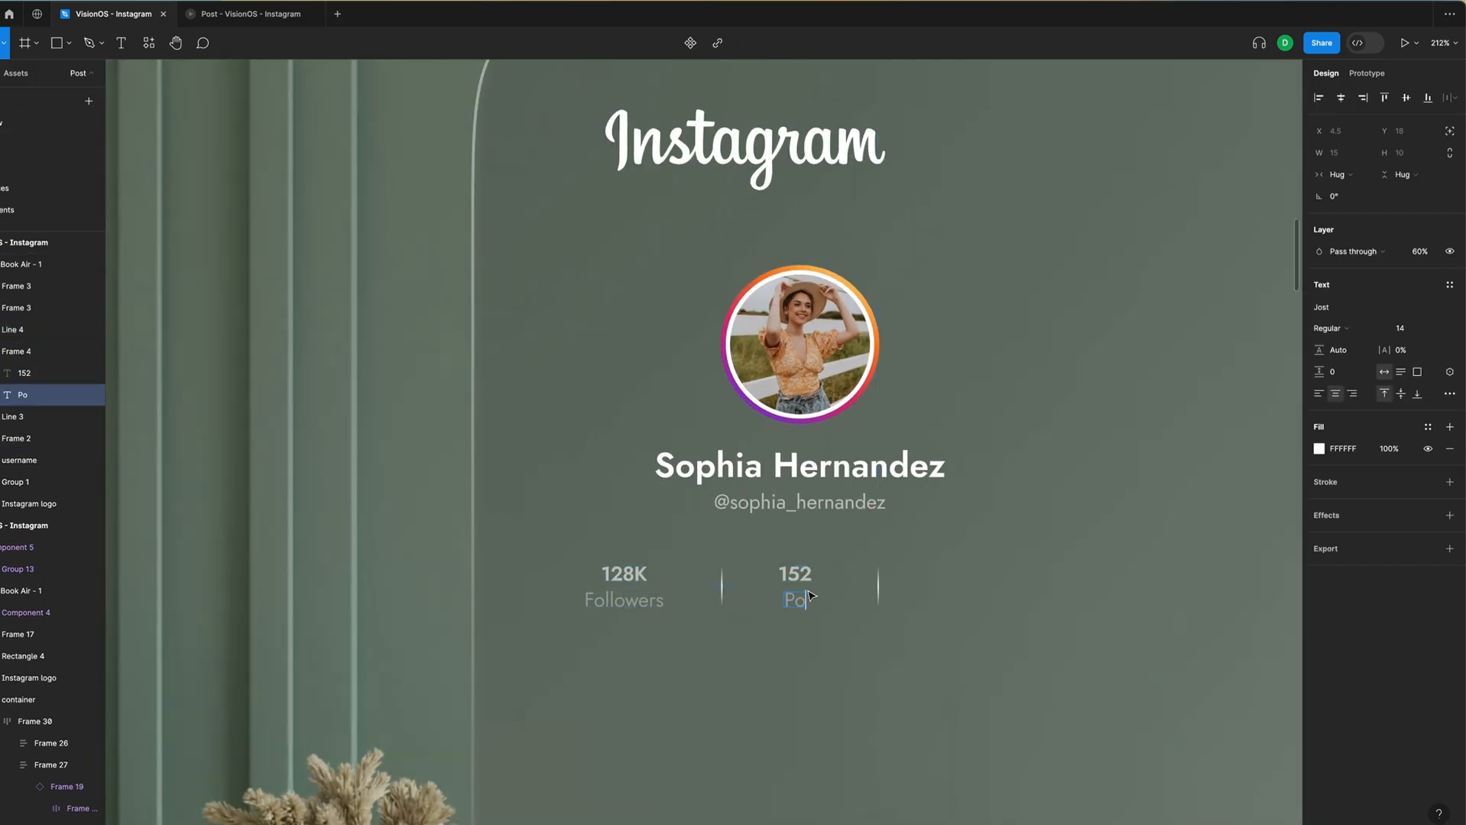
{"action": "type", "text": "sts"}
{"action": "left_click", "coordinate": [940, 574]}
{"action": "type", "text": "943"}
{"action": "left_click", "coordinate": [969, 584]}
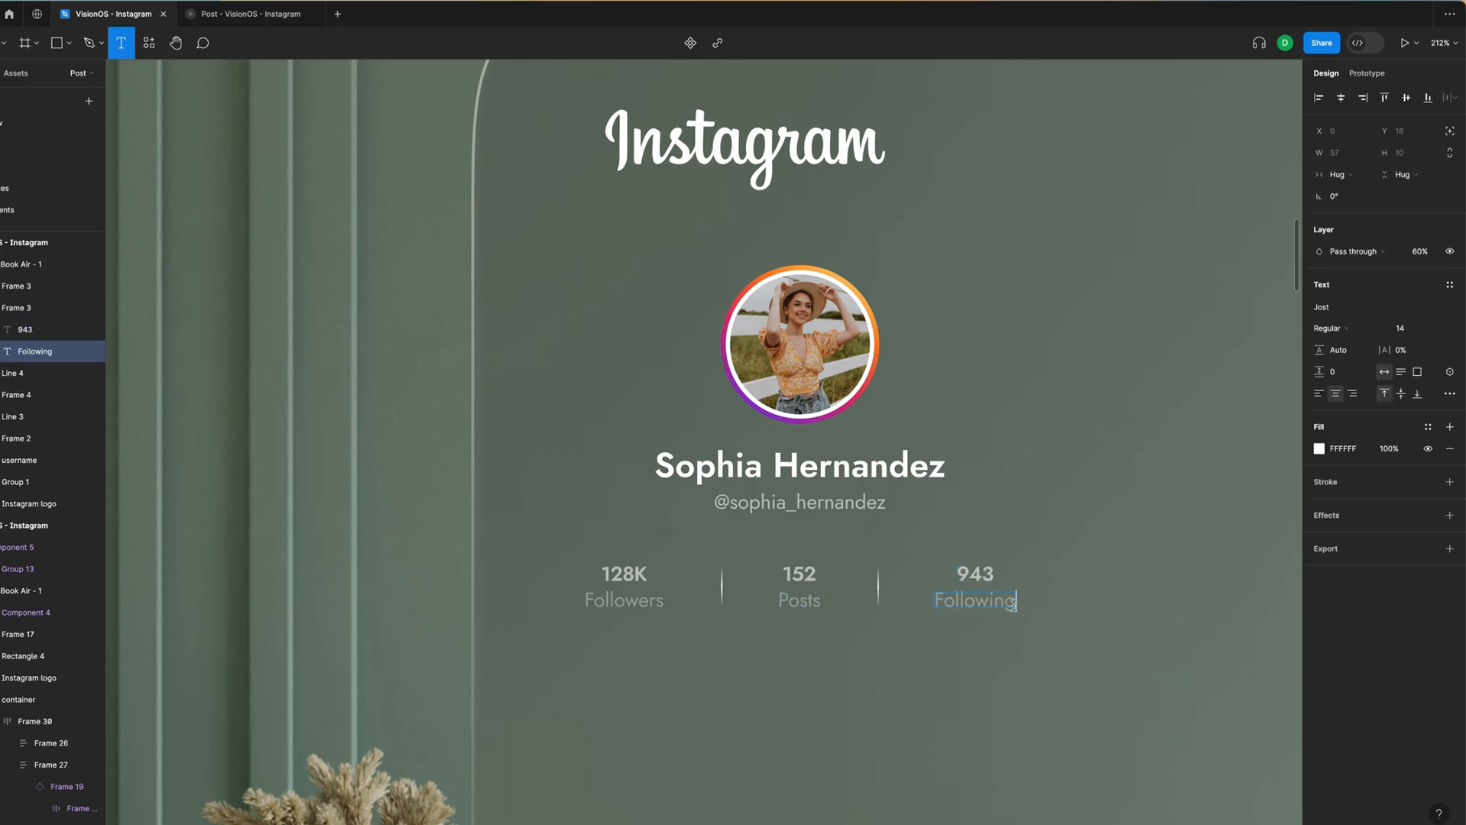
{"action": "key", "text": "Escape"}
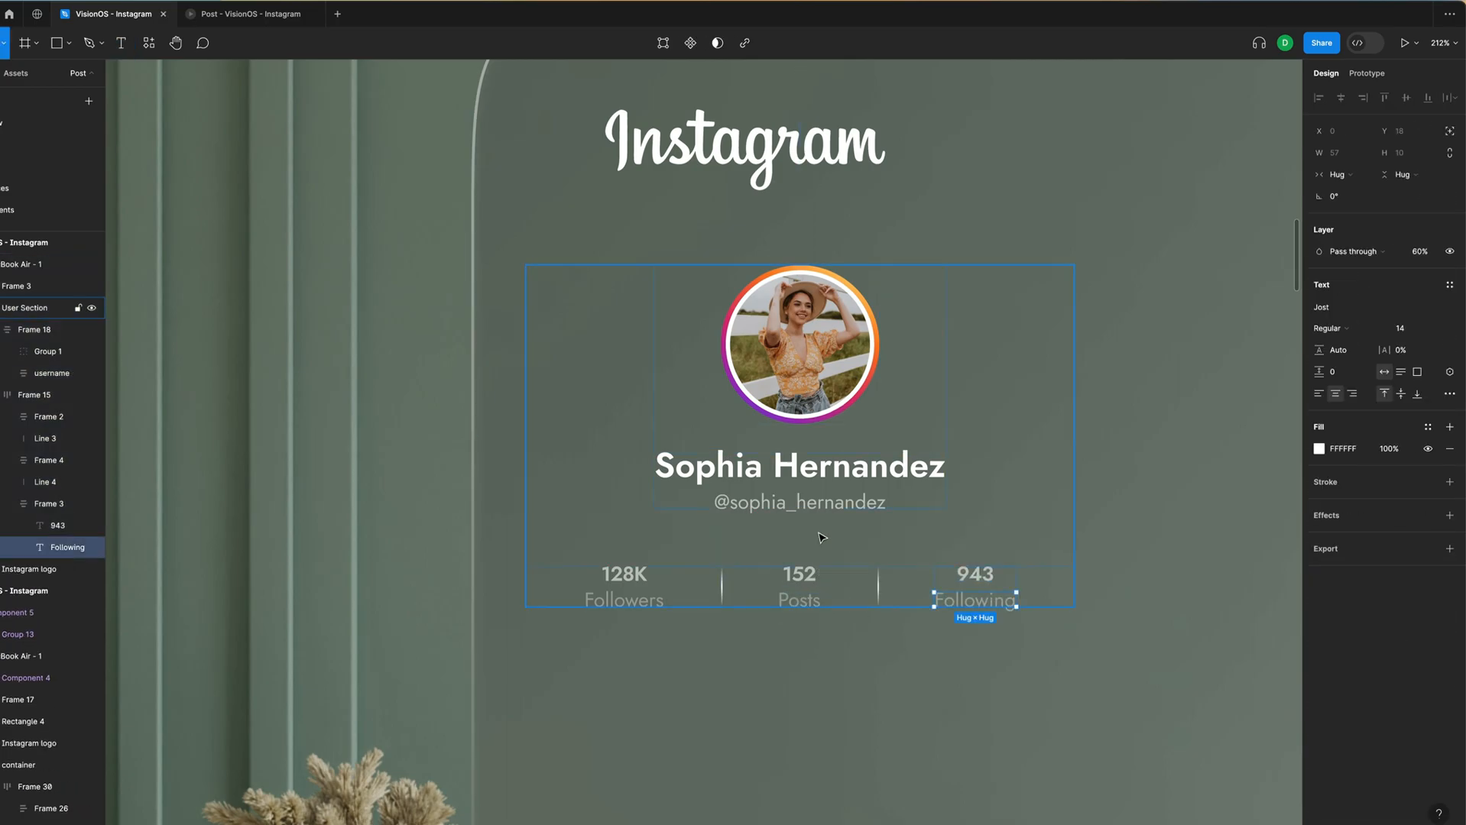
{"action": "scroll", "coordinate": [975, 592], "scroll_direction": "down", "scroll_amount": 1}
{"action": "scroll", "coordinate": [984, 636], "scroll_direction": "up", "scroll_amount": 1}
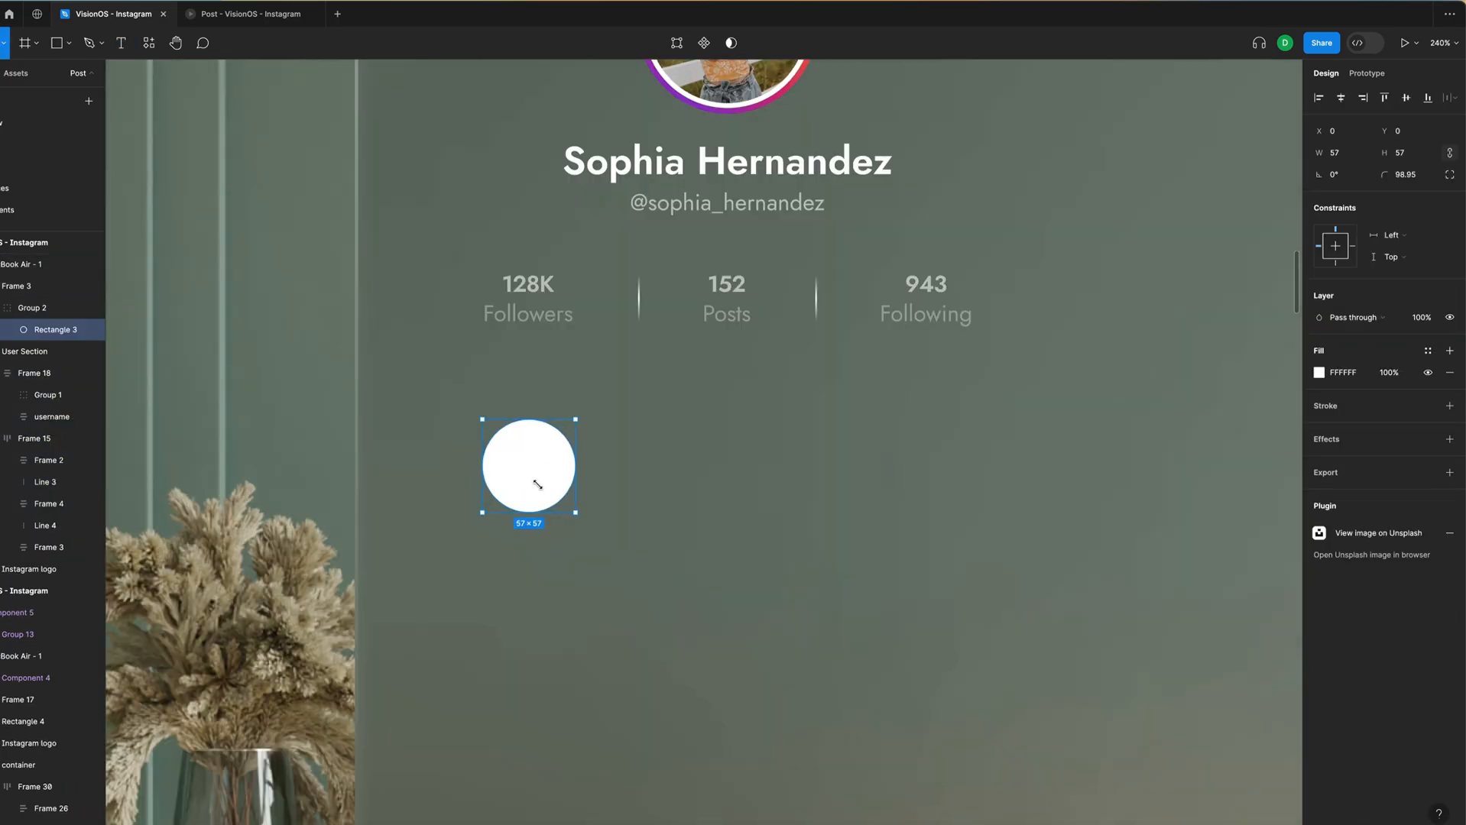
Make the New circle 72×72 with a 20% fill and a plus icon inside.
{"action": "left_click_drag", "start_coordinate": [537, 485], "coordinate": [600, 537]}
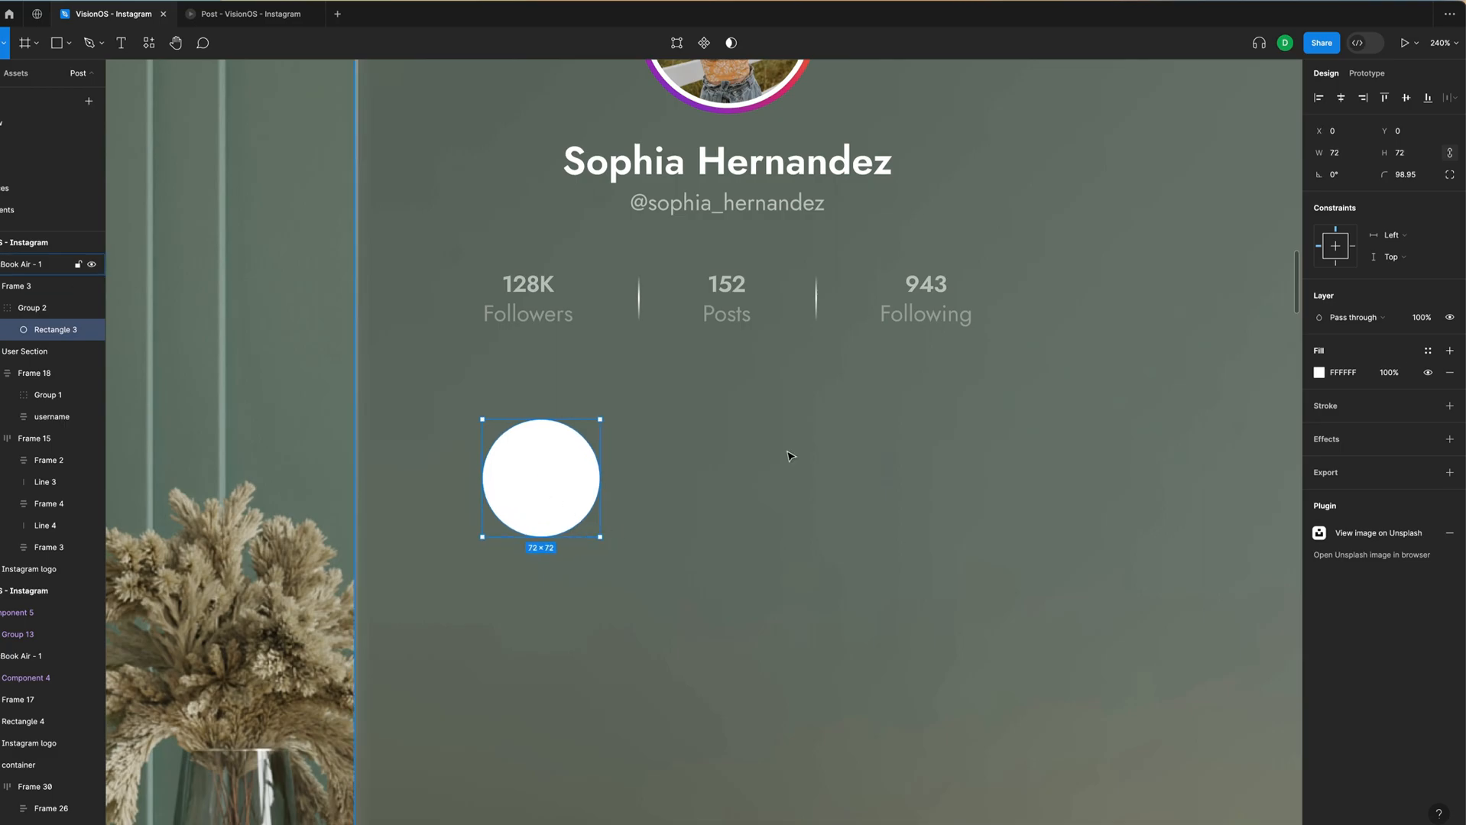
{"action": "left_click", "coordinate": [1388, 373]}
{"action": "type", "text": "20"}
{"action": "key", "text": "Return"}
{"action": "left_click", "coordinate": [947, 466]}
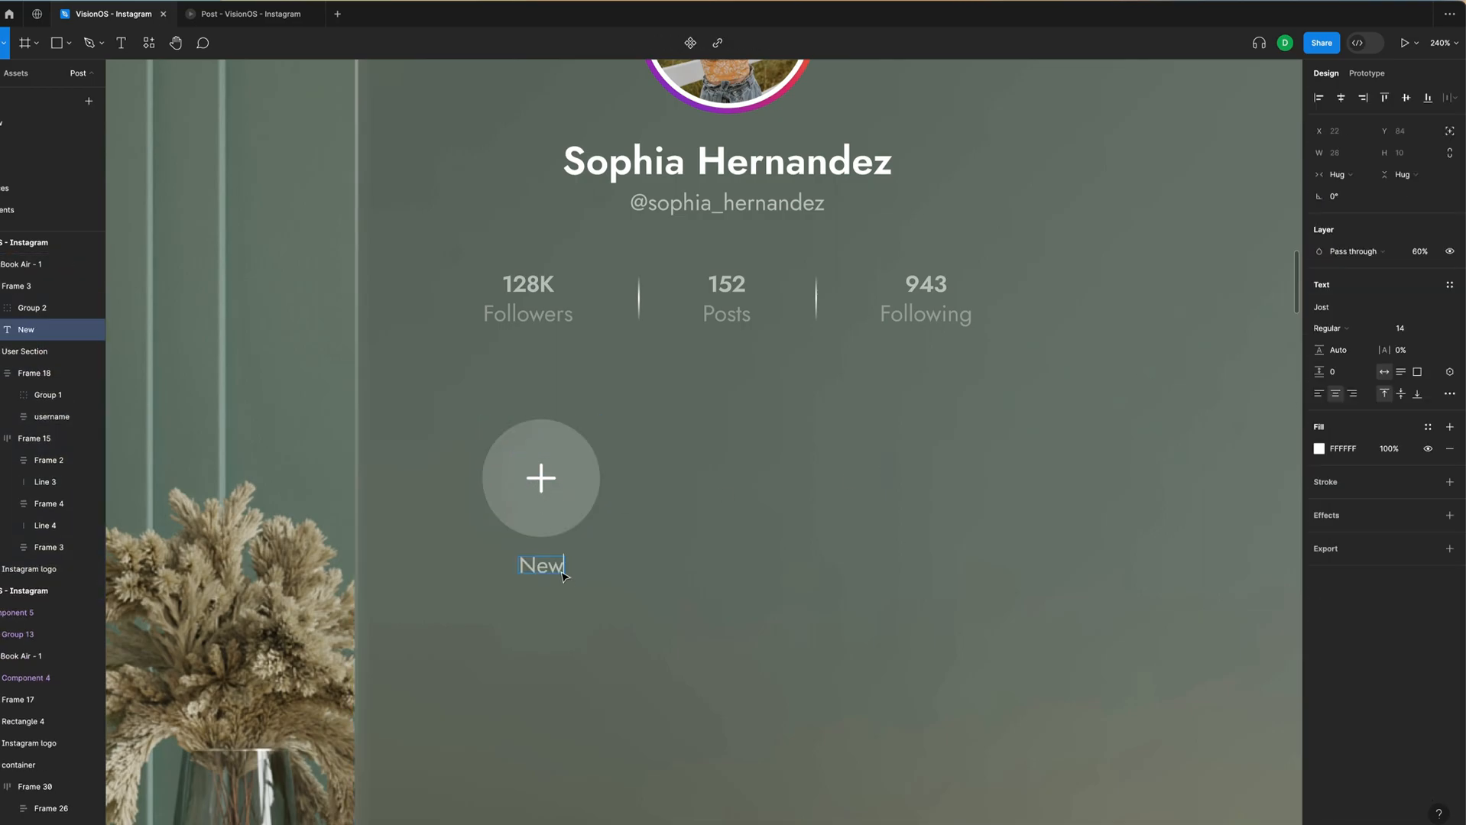
Duplicate the story item into Flowers, Landscape and Garden entries.
{"action": "left_click", "coordinate": [533, 574]}
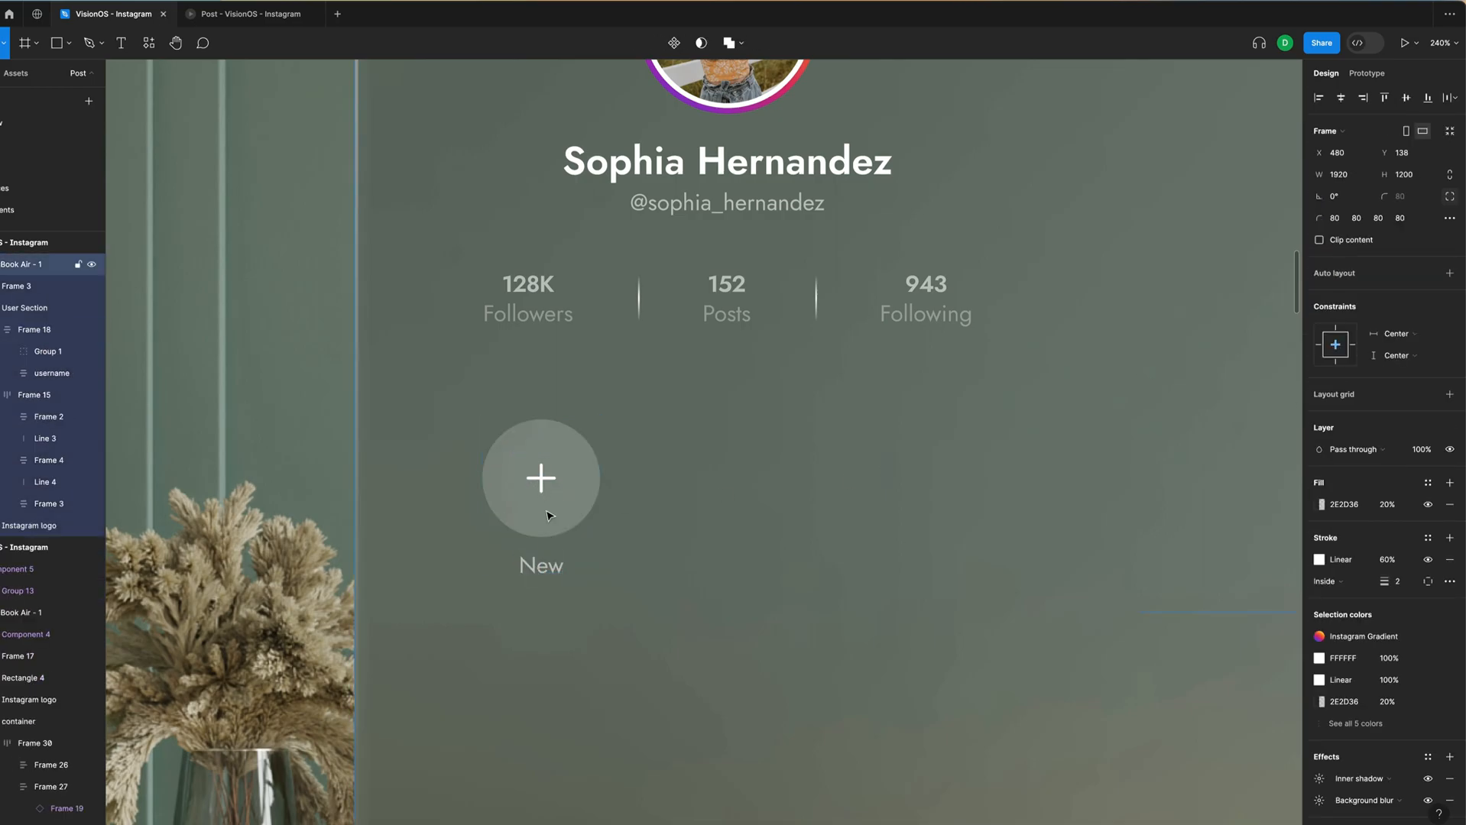
{"action": "key", "text": "Escape"}
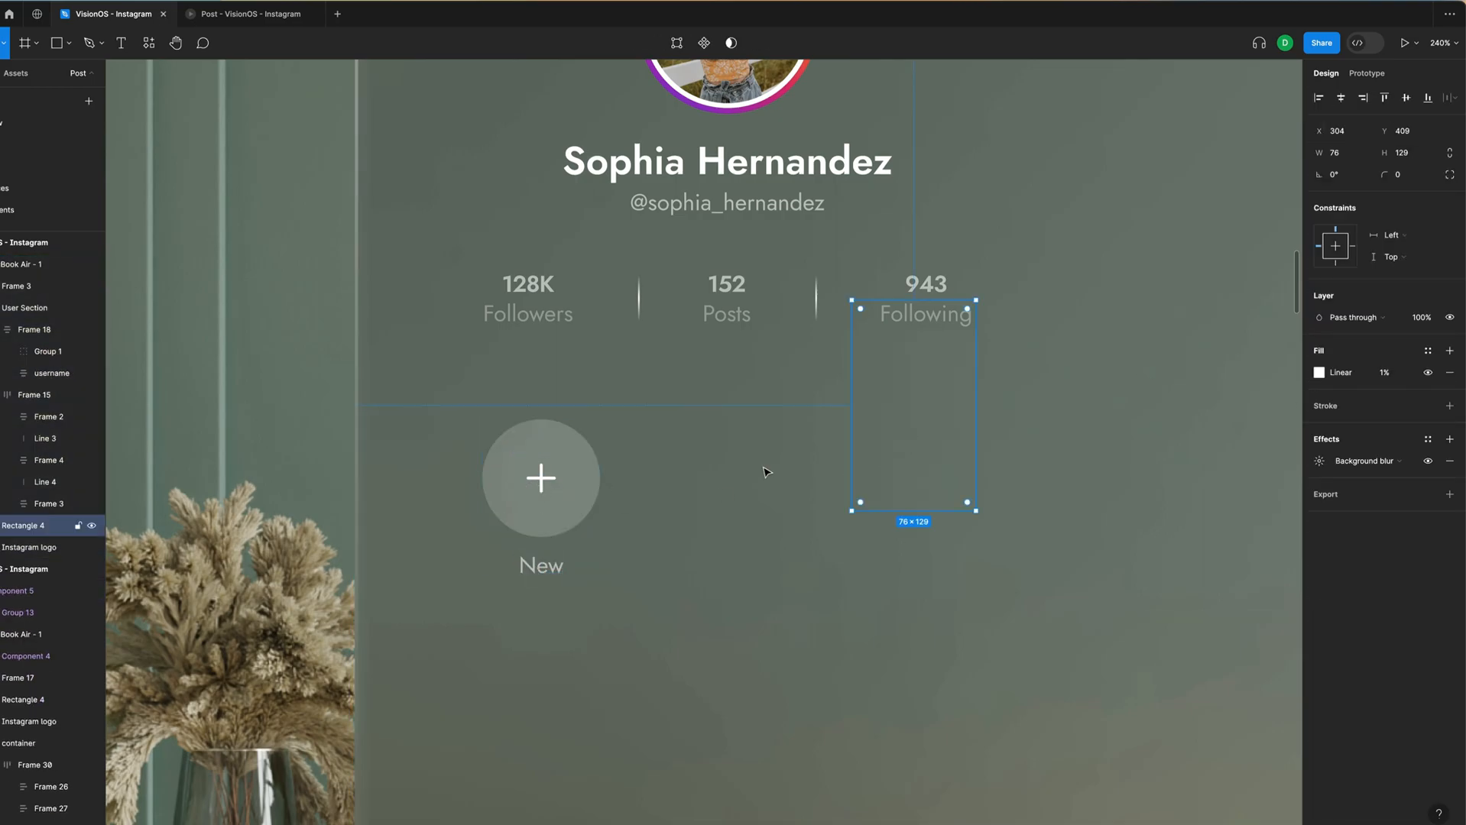
{"action": "left_click", "coordinate": [530, 448]}
{"action": "scroll", "coordinate": [530, 448], "scroll_direction": "down", "scroll_amount": 1}
{"action": "key", "text": "Escape"}
{"action": "key", "text": "Escape"}
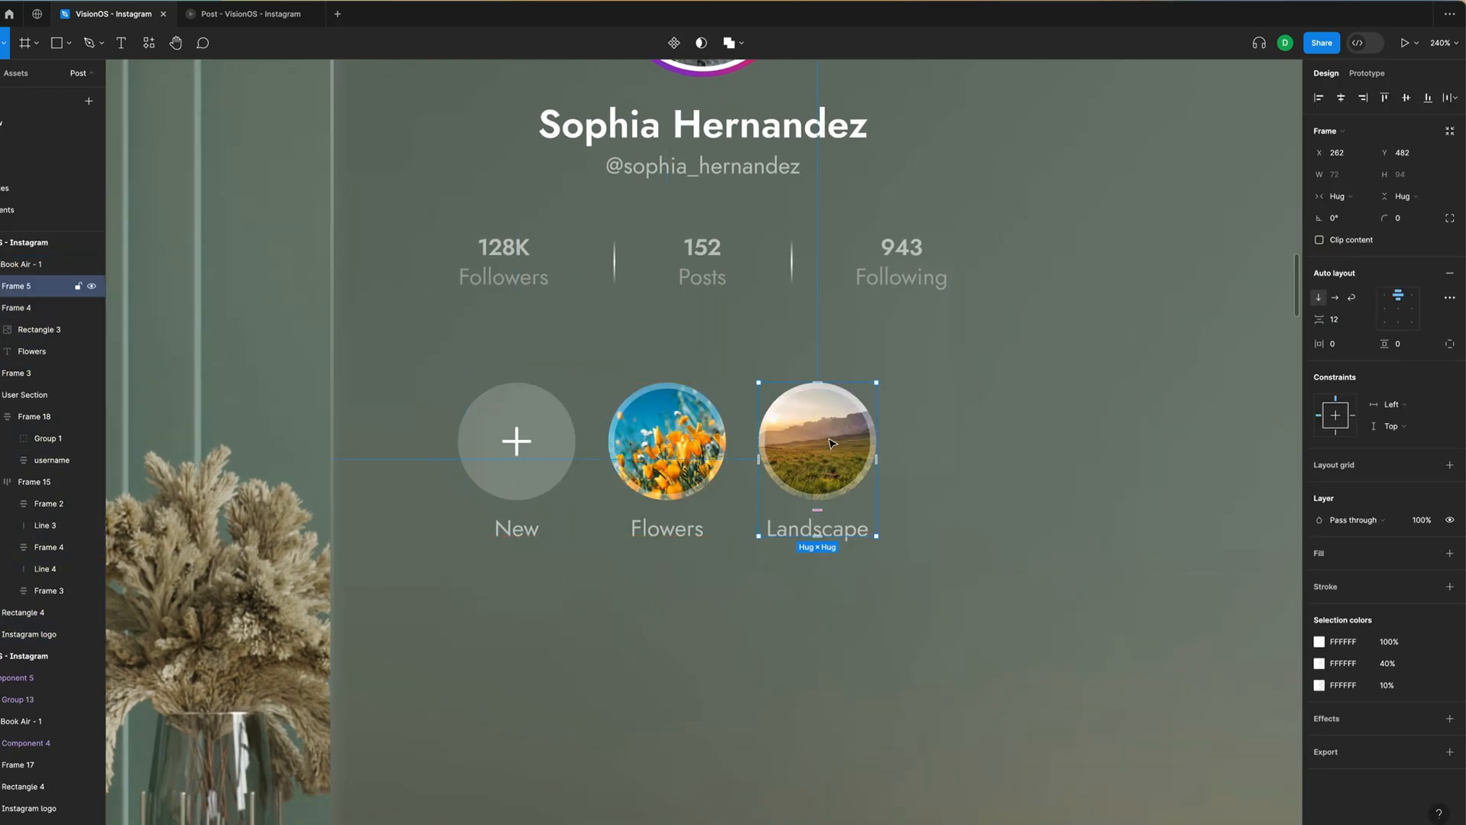
{"action": "key", "text": "Escape"}
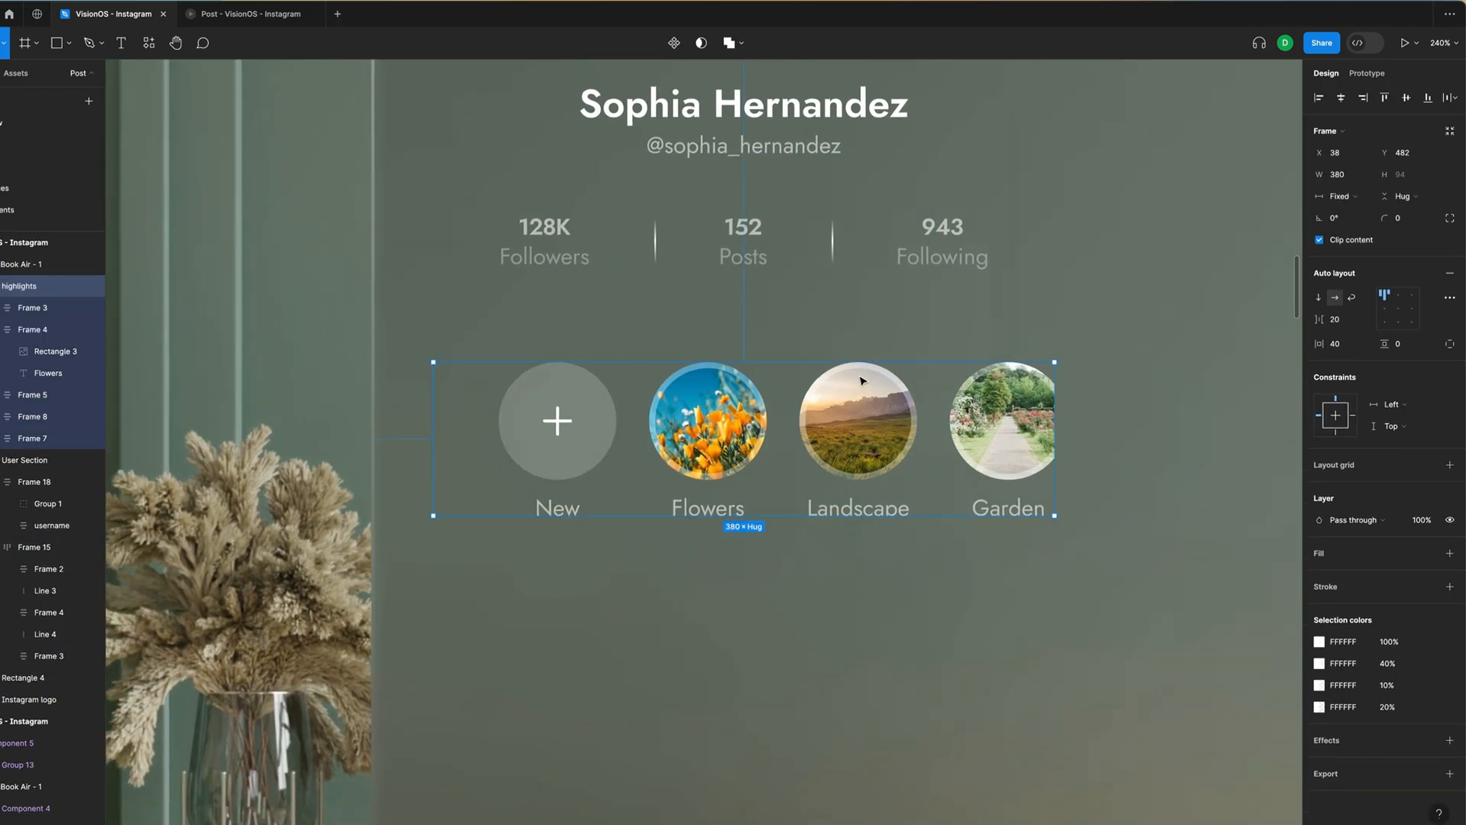
{"action": "scroll", "coordinate": [862, 380], "scroll_direction": "down", "scroll_amount": 2}
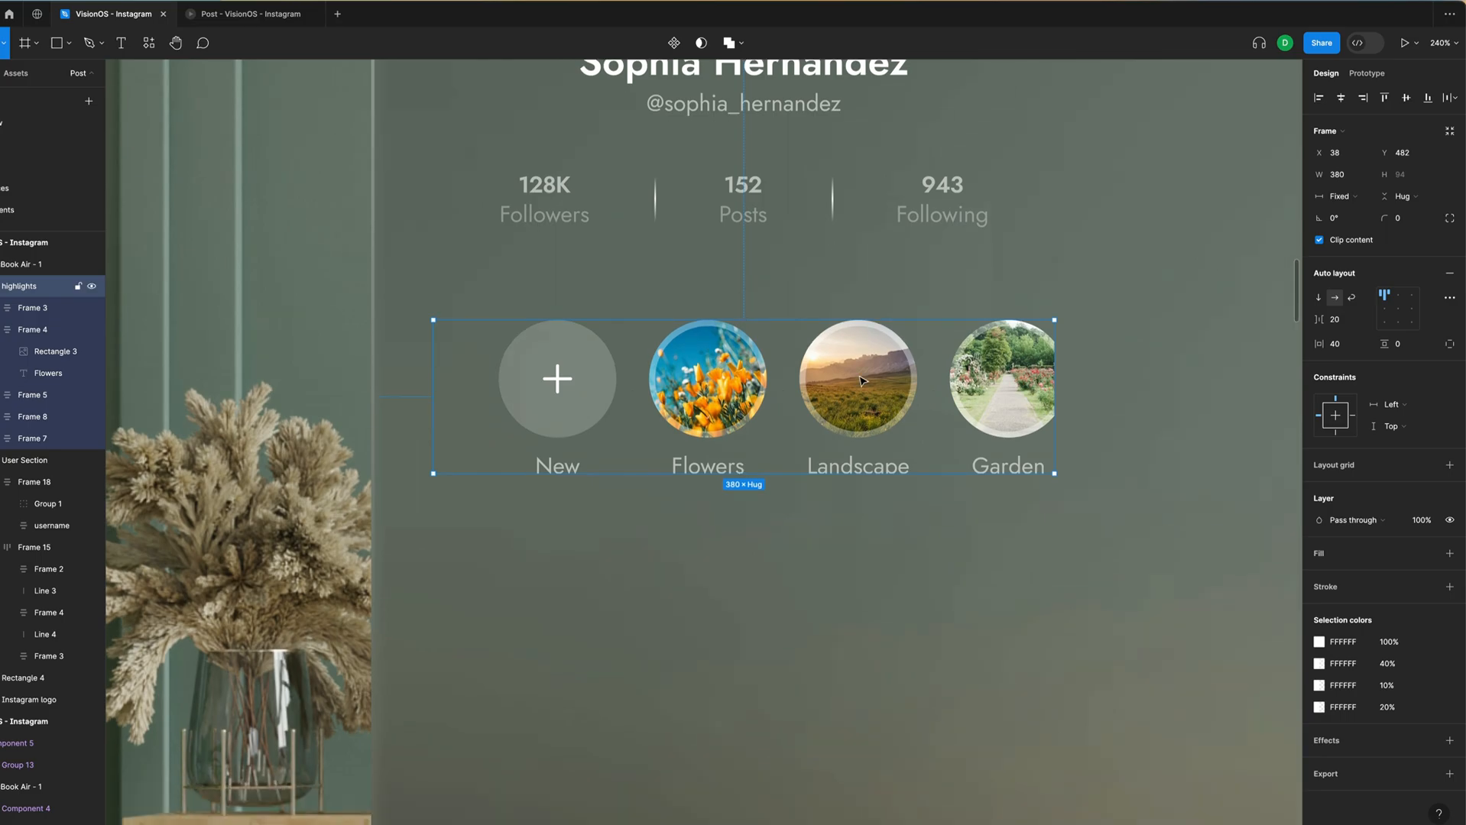
{"action": "scroll", "coordinate": [862, 380], "scroll_direction": "down", "scroll_amount": 2}
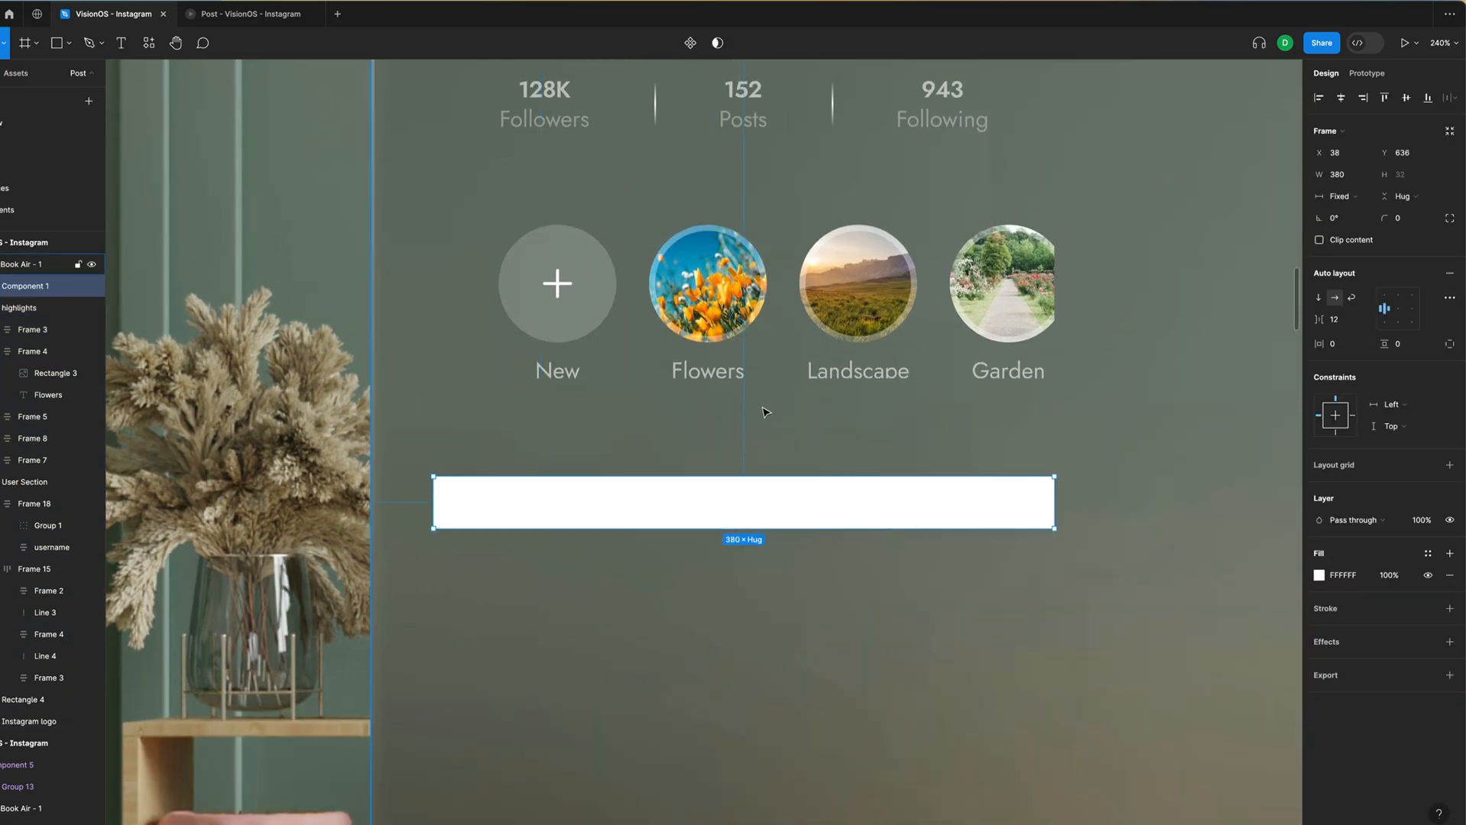
Give the bar a 200 corner radius and a 20% opacity linear-gradient fill.
{"action": "left_click", "coordinate": [1411, 220]}
{"action": "type", "text": "200"}
{"action": "key", "text": "Return"}
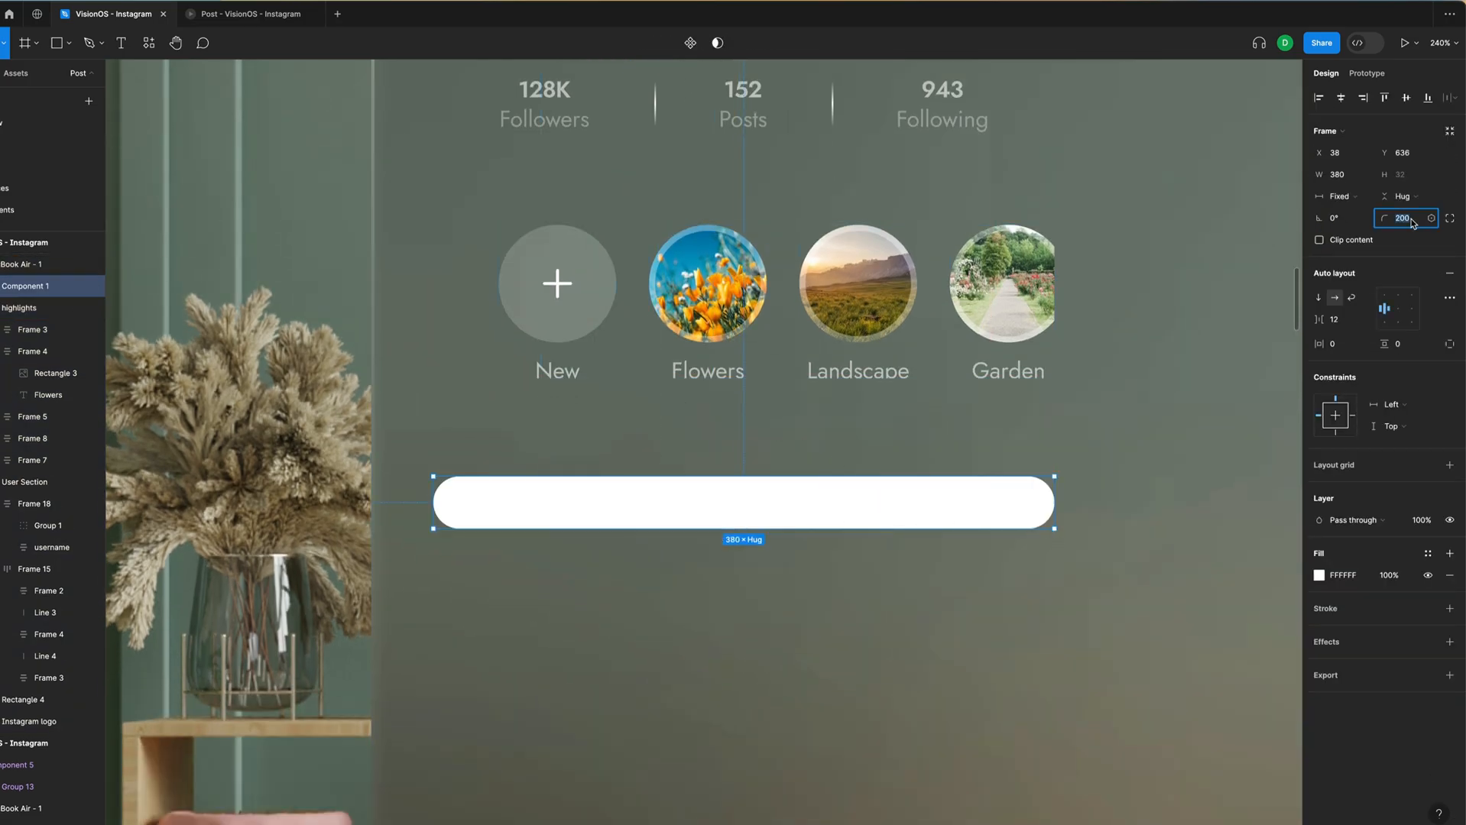
{"action": "left_click", "coordinate": [1391, 577]}
{"action": "type", "text": "20"}
{"action": "key", "text": "Return"}
{"action": "left_click", "coordinate": [1319, 576]}
{"action": "left_click", "coordinate": [1173, 406]}
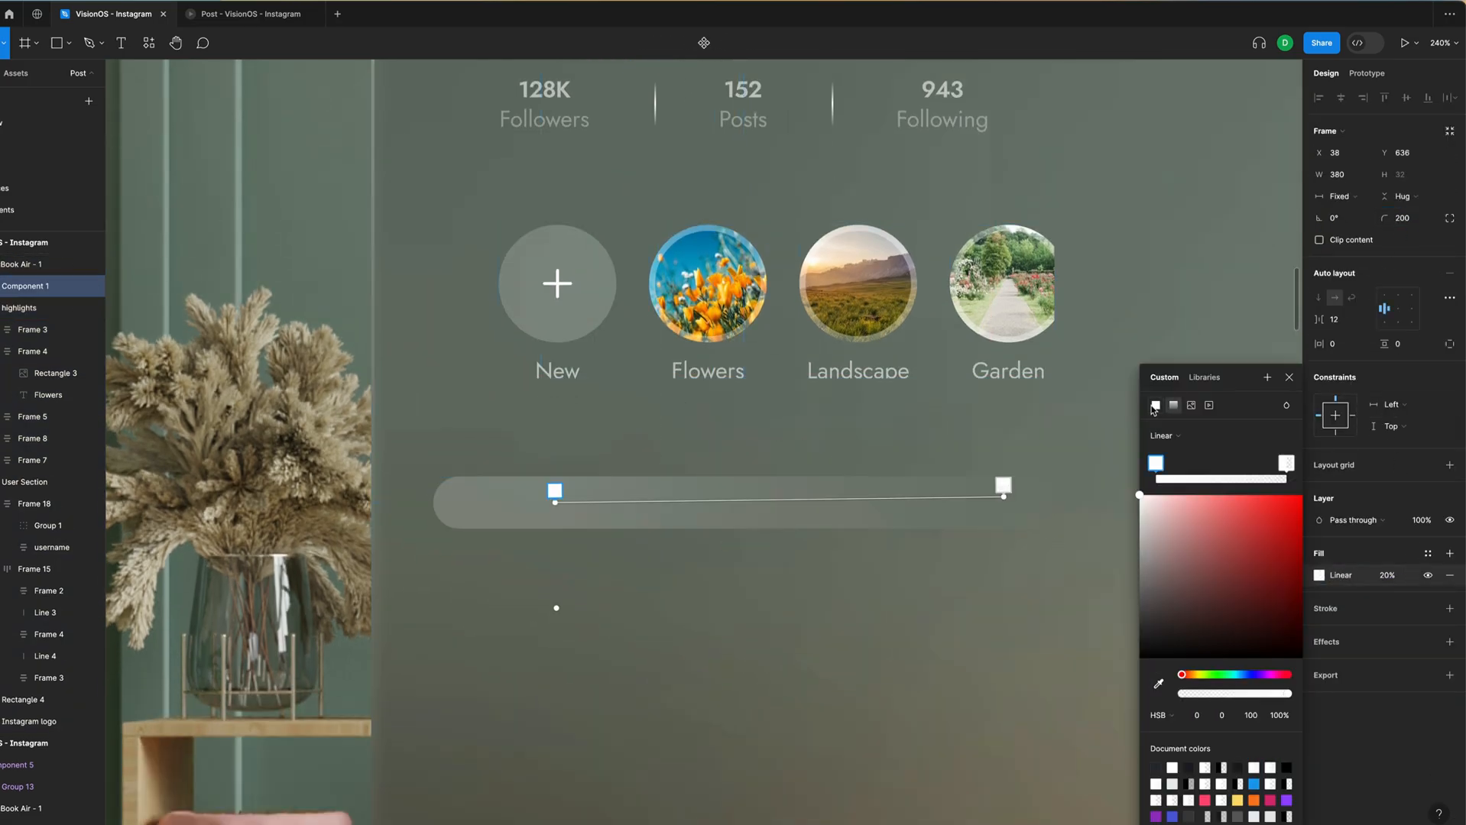
{"action": "left_click_drag", "start_coordinate": [1003, 497], "coordinate": [1055, 502]}
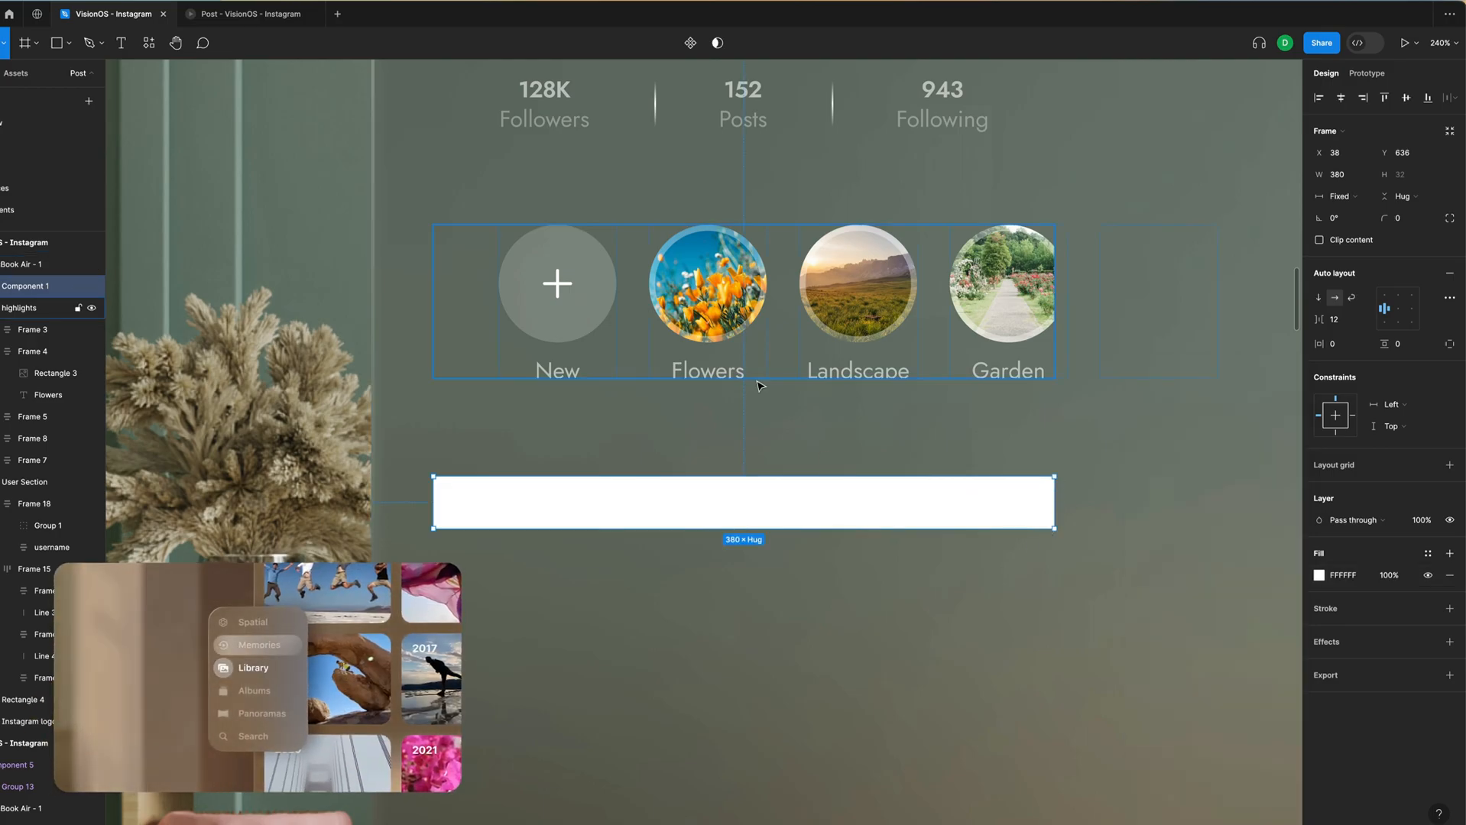
Apply the same 200 corner radius and 20% fill opacity to the bar again.
{"action": "left_click", "coordinate": [1411, 220]}
{"action": "type", "text": "200"}
{"action": "key", "text": "Return"}
{"action": "left_click", "coordinate": [1390, 576]}
{"action": "type", "text": "20"}
{"action": "key", "text": "Return"}
{"action": "left_click", "coordinate": [1319, 576]}
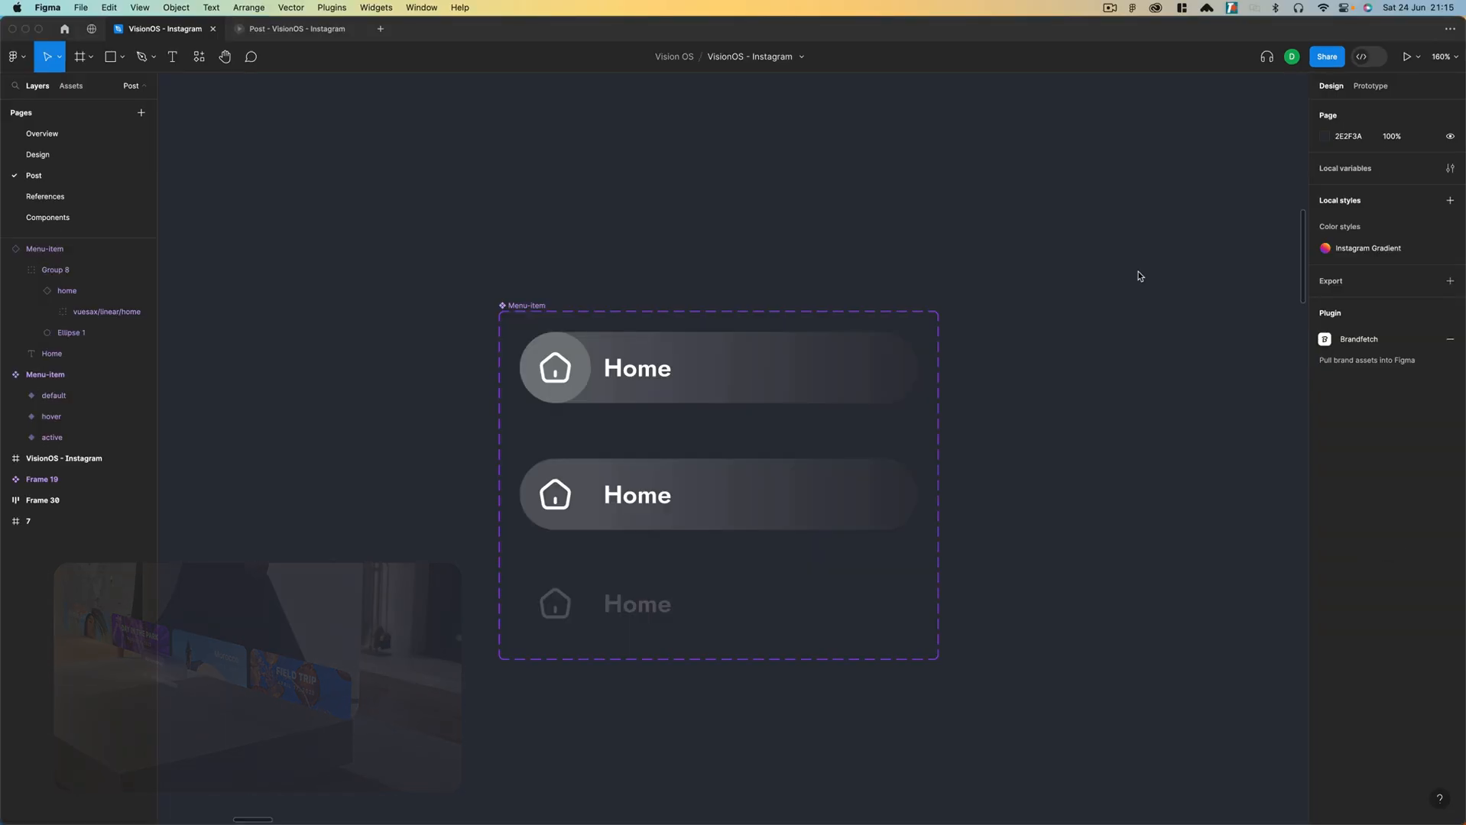
{"action": "scroll", "coordinate": [1139, 276], "scroll_direction": "up", "scroll_amount": 10}
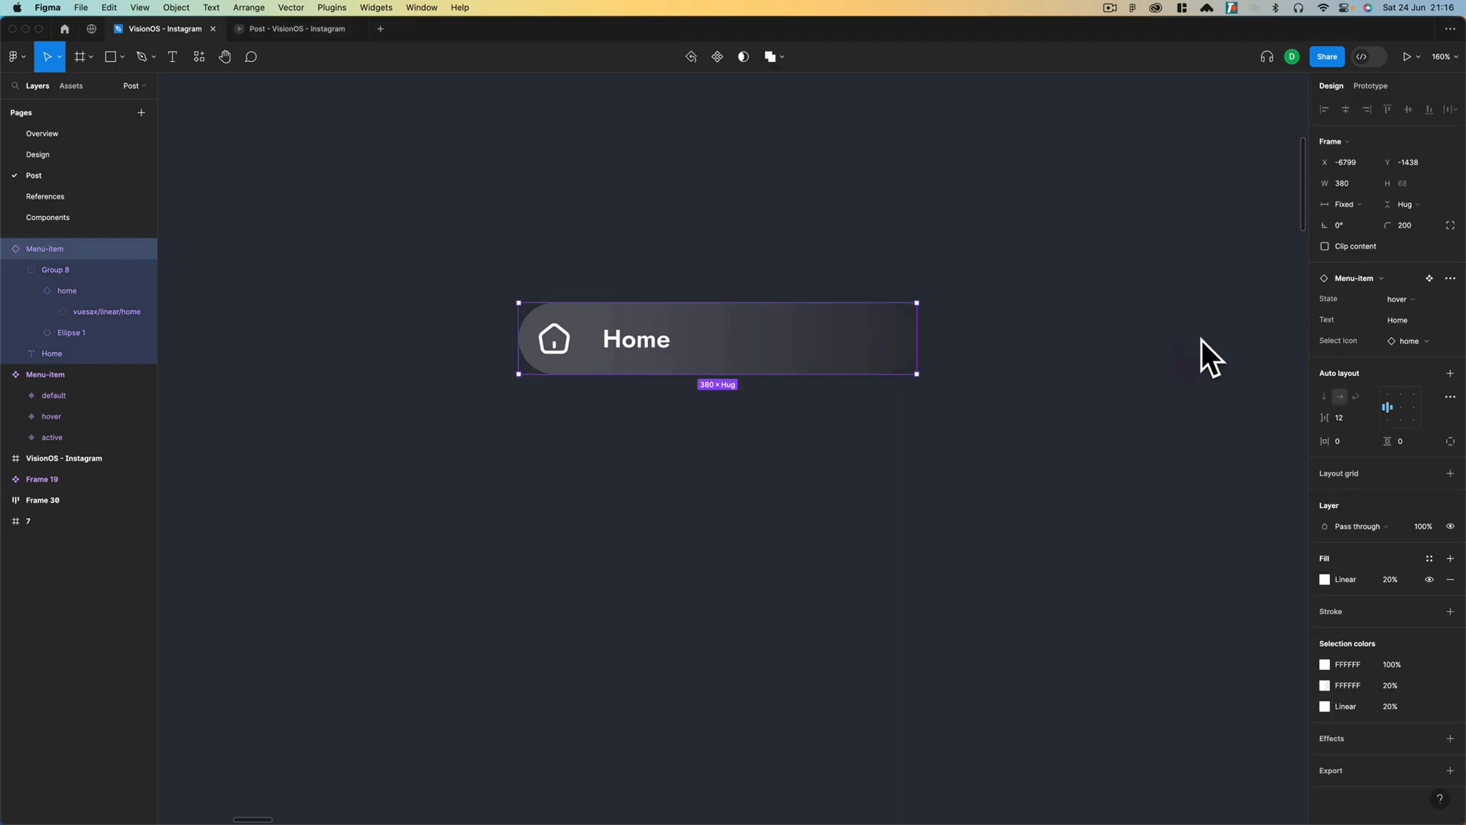
Set the menu item to its hover state, label it Reels and swap in a reels icon.
{"action": "left_click", "coordinate": [1400, 299]}
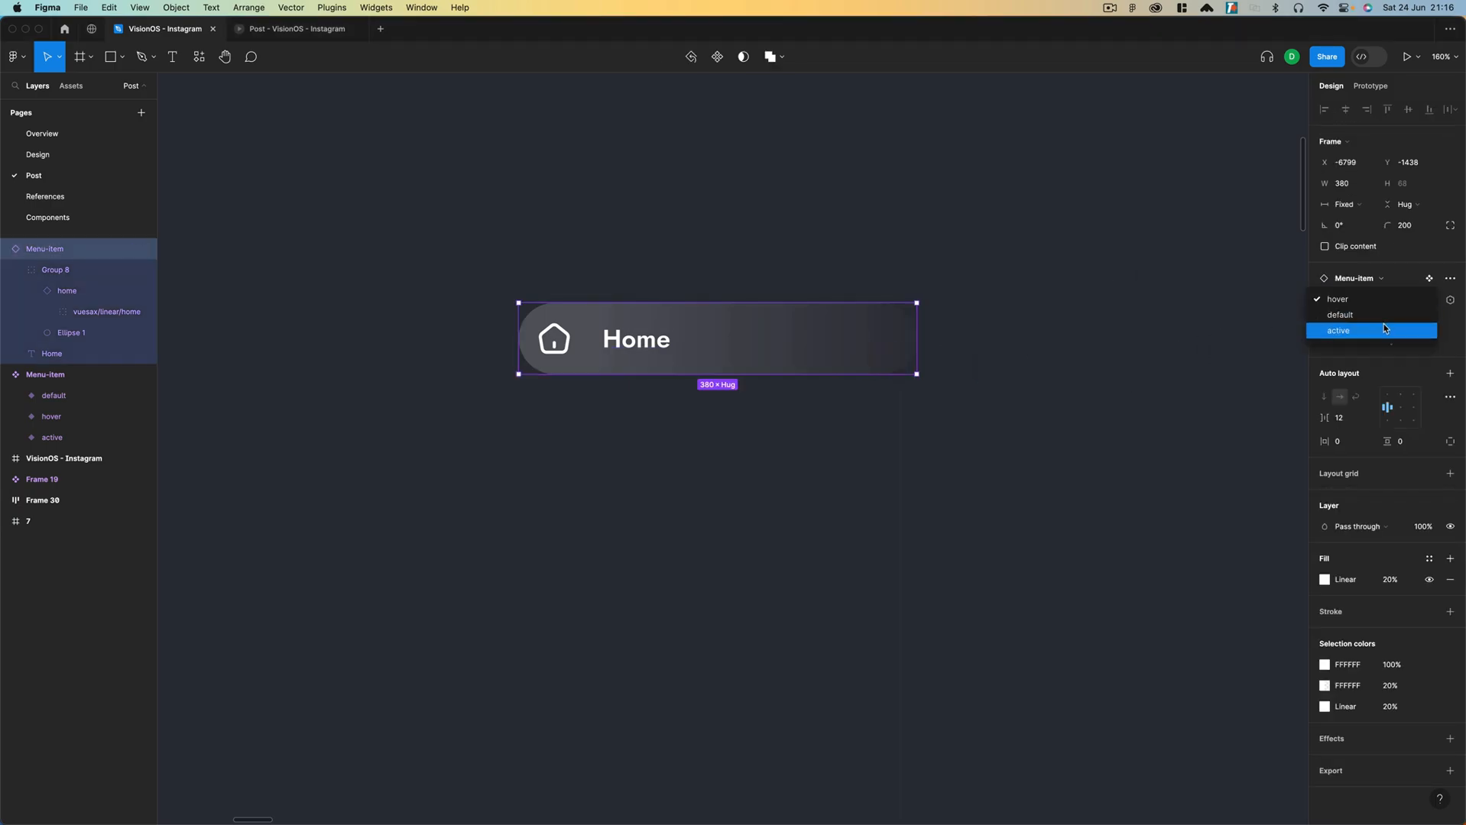
{"action": "left_click", "coordinate": [1414, 313]}
{"action": "left_click", "coordinate": [1401, 301]}
{"action": "left_click", "coordinate": [1388, 282]}
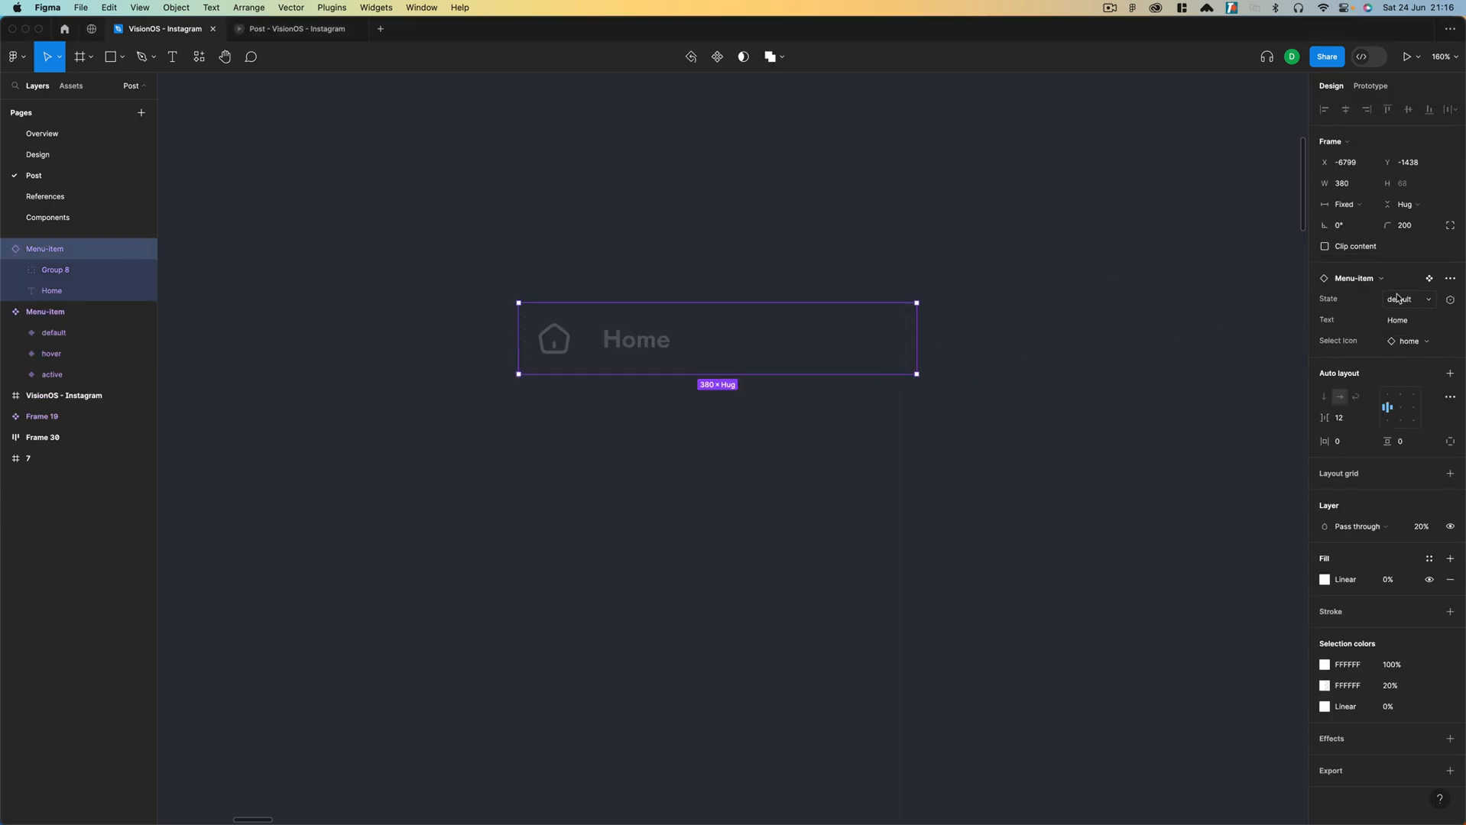
{"action": "left_click", "coordinate": [1414, 301]}
{"action": "left_click", "coordinate": [1402, 285]}
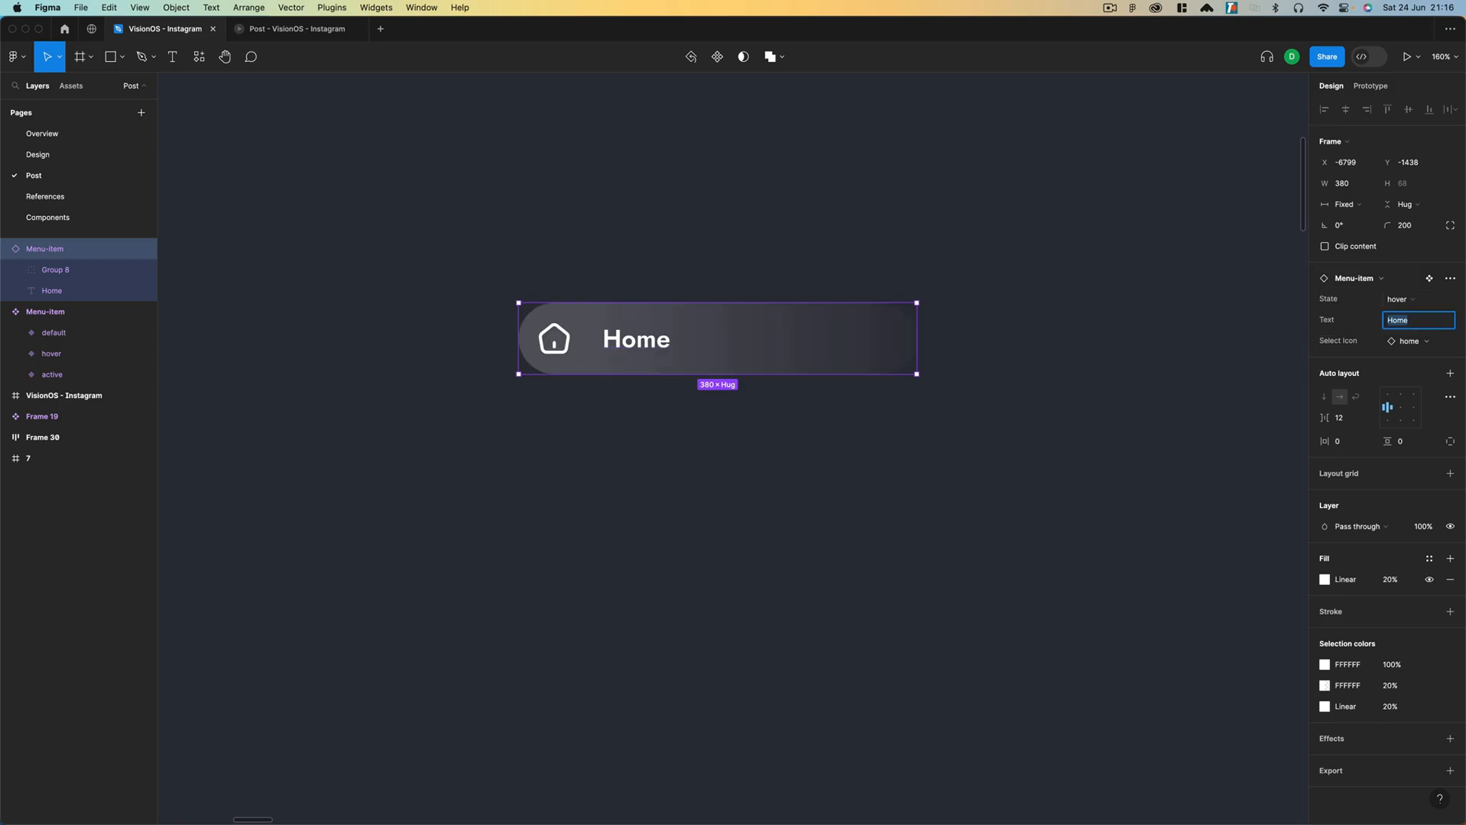
{"action": "type", "text": "Reels"}
{"action": "key", "text": "Return"}
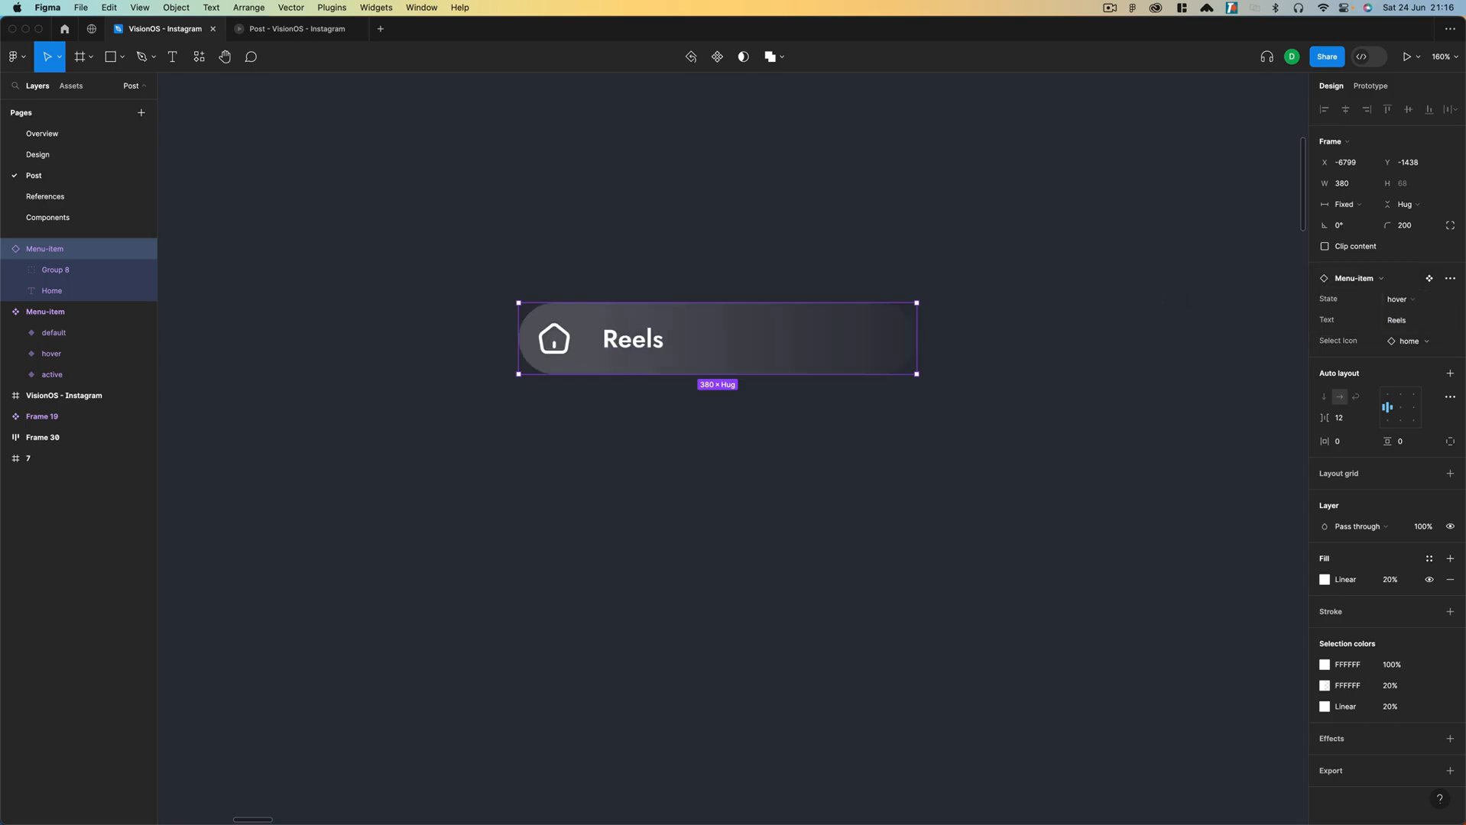
{"action": "left_click", "coordinate": [1411, 343]}
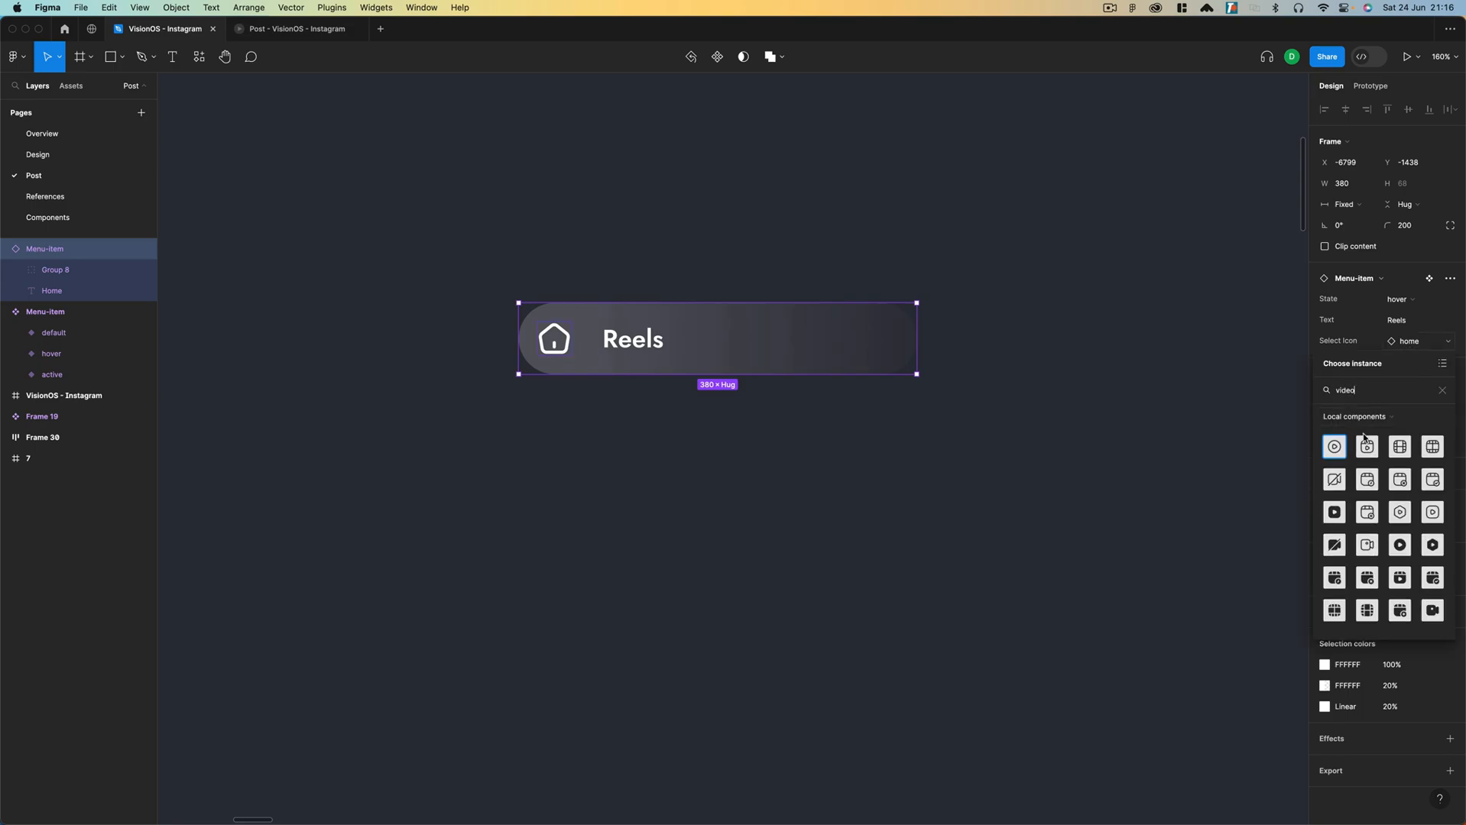
{"action": "left_click", "coordinate": [1365, 440]}
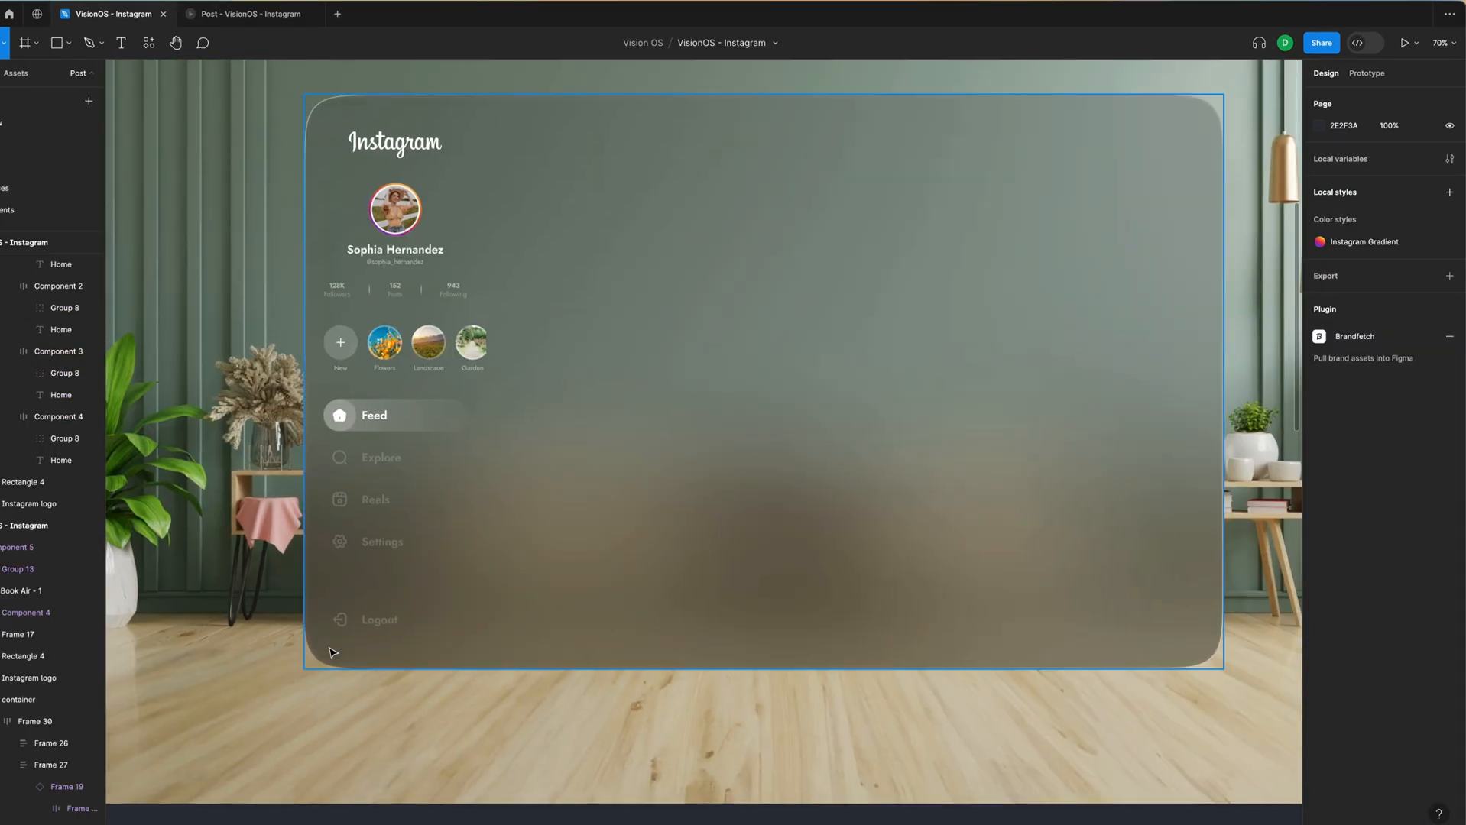
Draw a white 1540×1200 container frame and add a border to it.
{"action": "scroll", "coordinate": [546, 514], "scroll_direction": "up", "scroll_amount": 2}
{"action": "scroll", "coordinate": [544, 511], "scroll_direction": "right", "scroll_amount": 1}
{"action": "key", "text": "f"}
{"action": "left_click_drag", "start_coordinate": [395, 233], "coordinate": [1135, 799]}
{"action": "left_click", "coordinate": [1450, 538]}
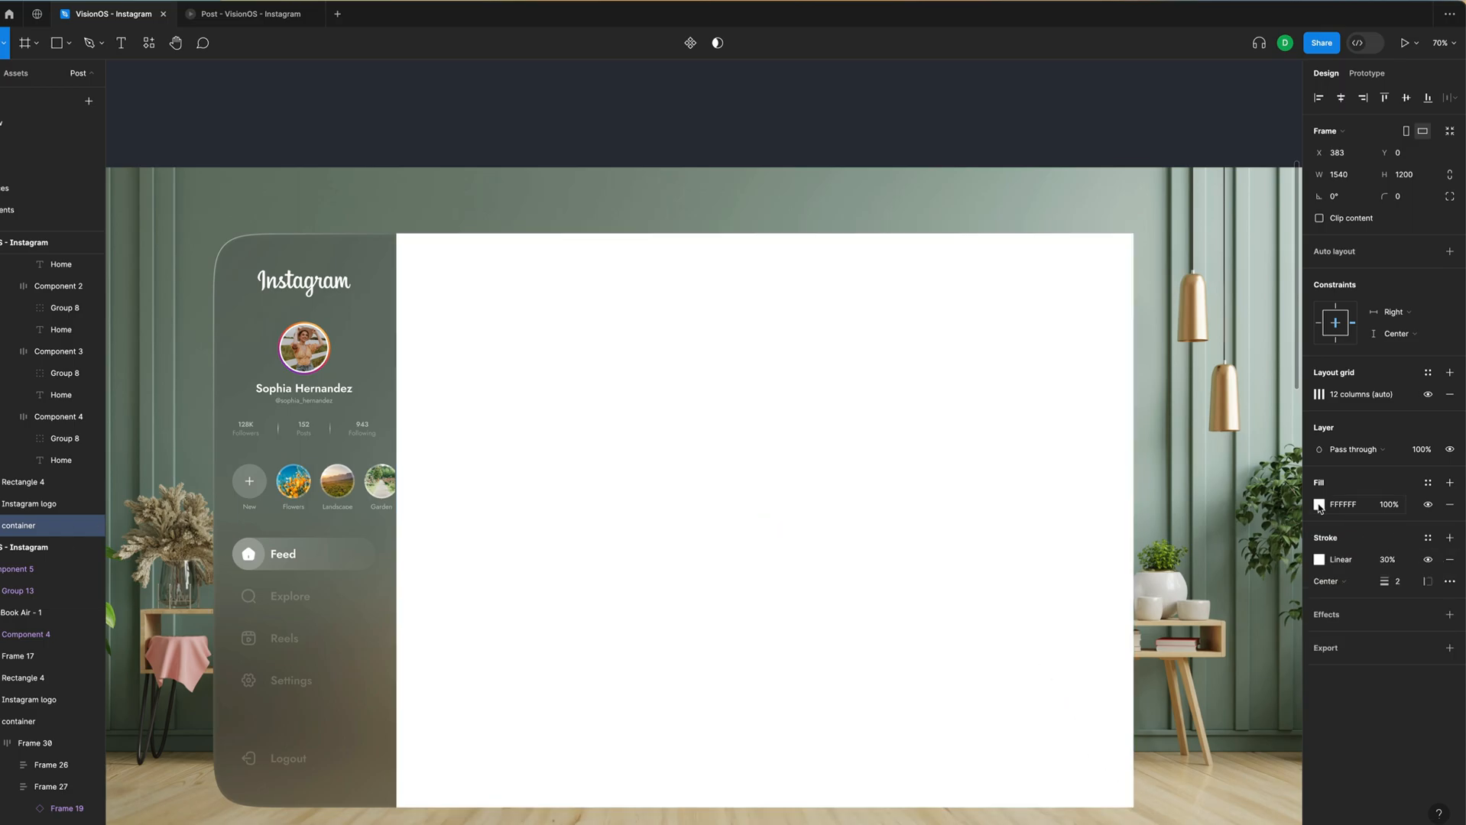
Set the container's fill opacity to 5%.
{"action": "left_click", "coordinate": [1389, 504]}
{"action": "type", "text": "1"}
{"action": "key", "text": "Return"}
{"action": "type", "text": "5"}
{"action": "key", "text": "Return"}
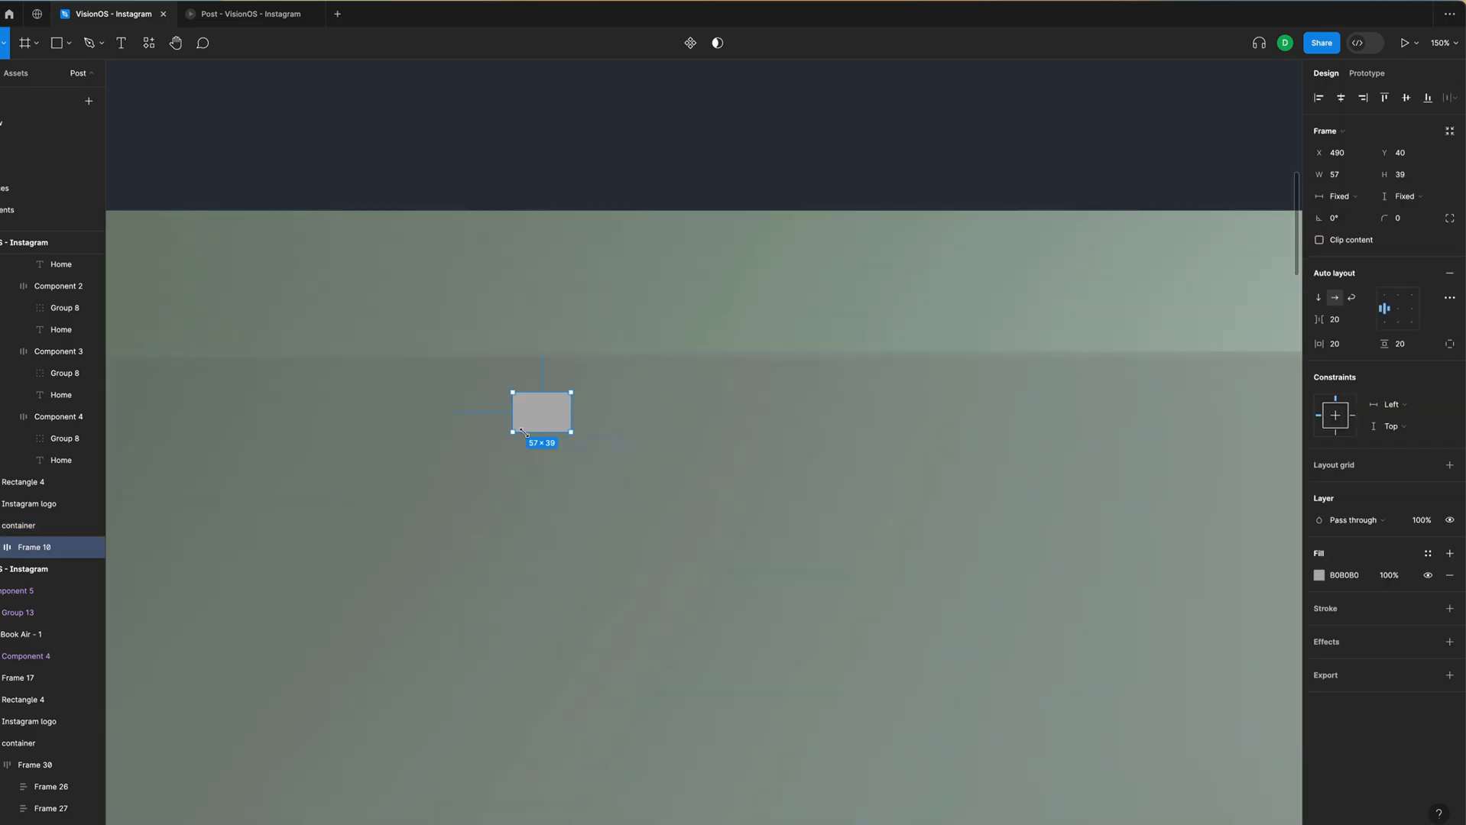
Draw a rounded search pill with a dark 1D1C26 fill at 10% opacity.
{"action": "left_click_drag", "start_coordinate": [573, 432], "coordinate": [1080, 459]}
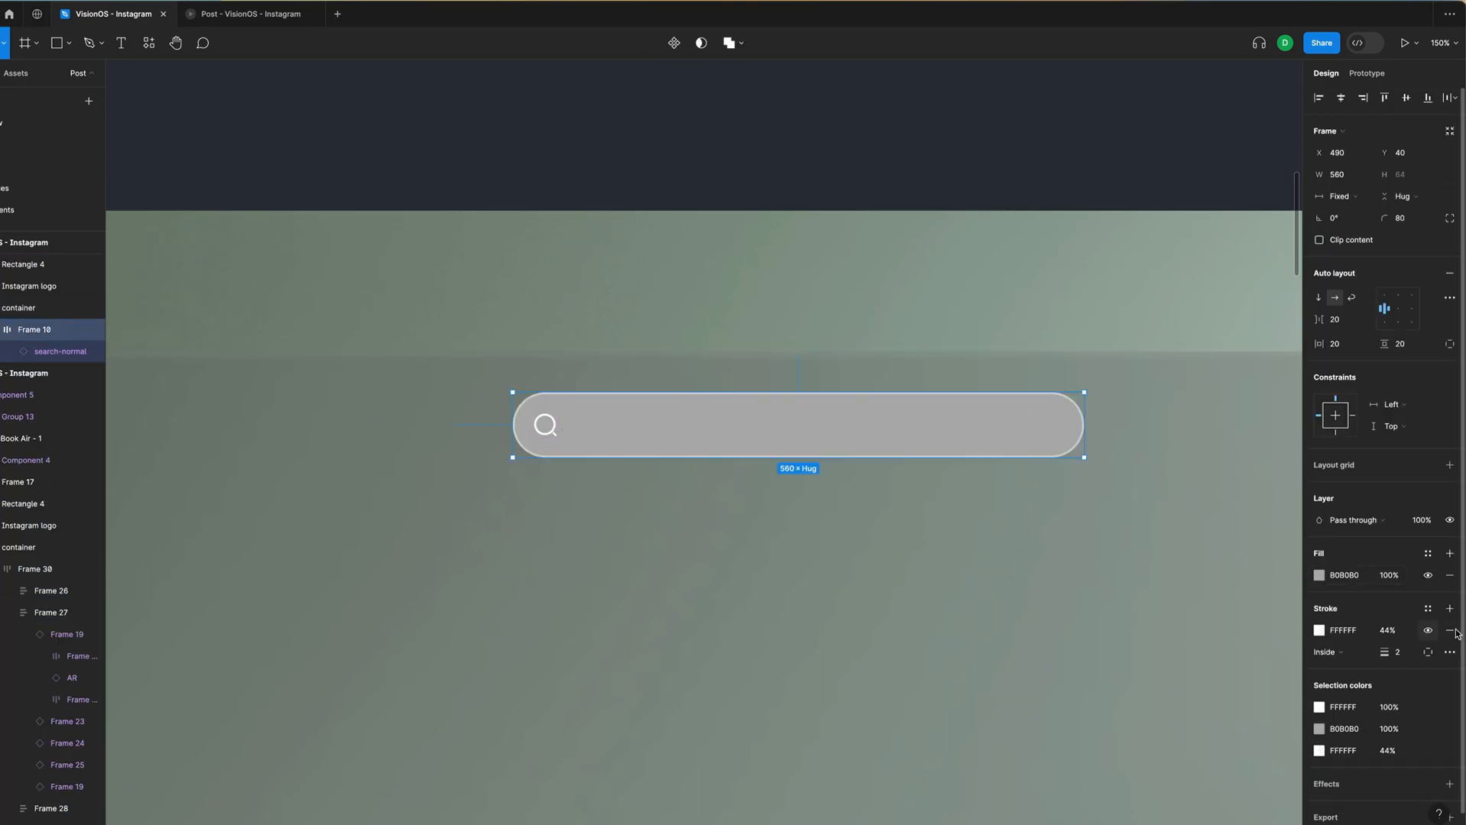
{"action": "left_click", "coordinate": [1318, 630]}
{"action": "key", "text": "Escape"}
{"action": "left_click", "coordinate": [1319, 576]}
{"action": "left_click_drag", "start_coordinate": [1141, 540], "coordinate": [1181, 629]}
{"action": "left_click", "coordinate": [1317, 578]}
{"action": "left_click", "coordinate": [1387, 575]}
{"action": "type", "text": "10"}
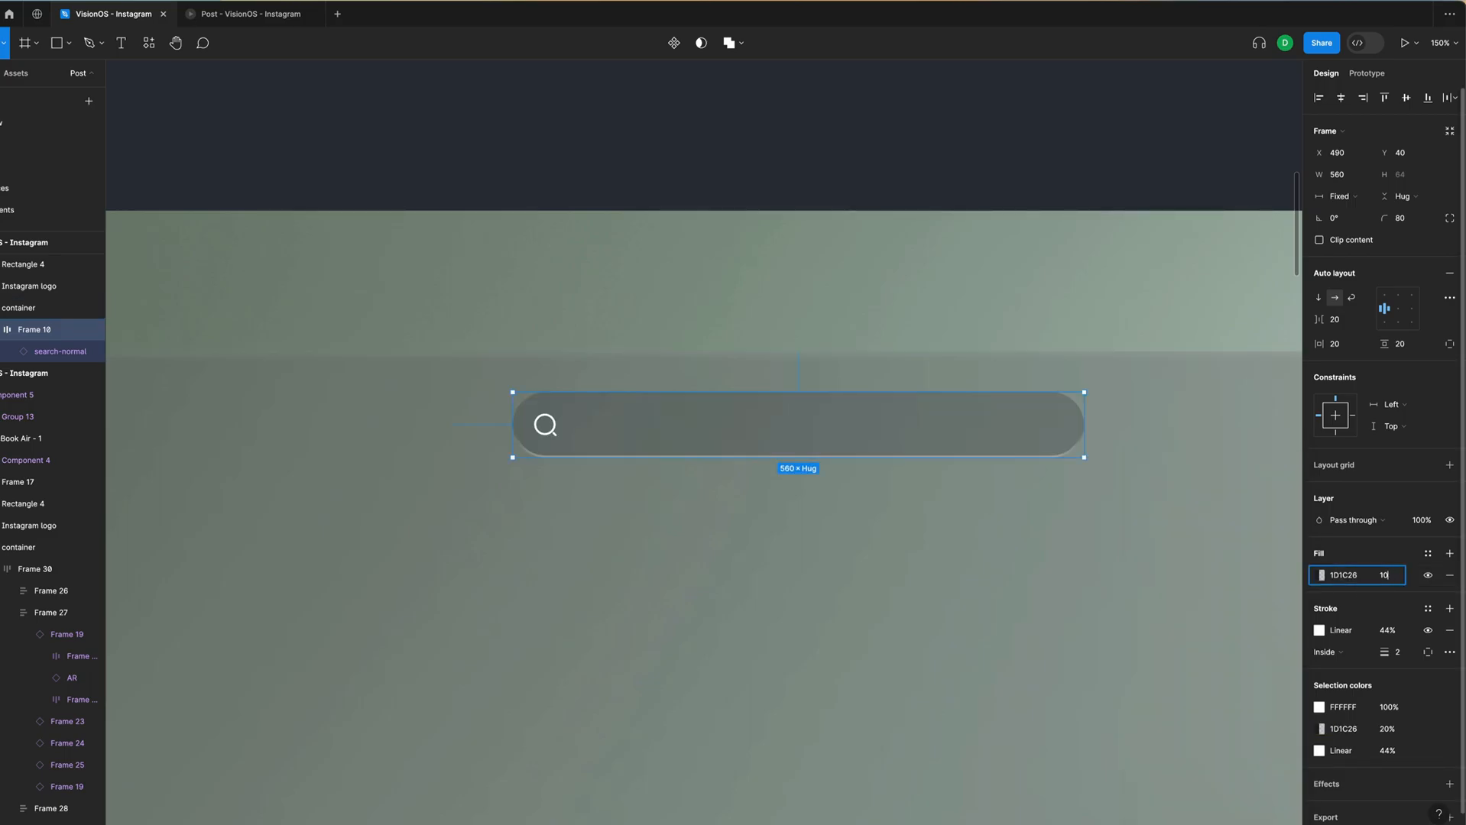
{"action": "scroll", "coordinate": [1231, 395], "scroll_direction": "down", "scroll_amount": 3}
Add 'Search' placeholder text and wrap the search bar in auto layout.
{"action": "key", "text": "t"}
{"action": "left_click", "coordinate": [674, 294]}
{"action": "type", "text": "Search"}
{"action": "left_click", "coordinate": [789, 304]}
{"action": "double_click", "coordinate": [818, 310]}
{"action": "key", "text": "shift+a"}
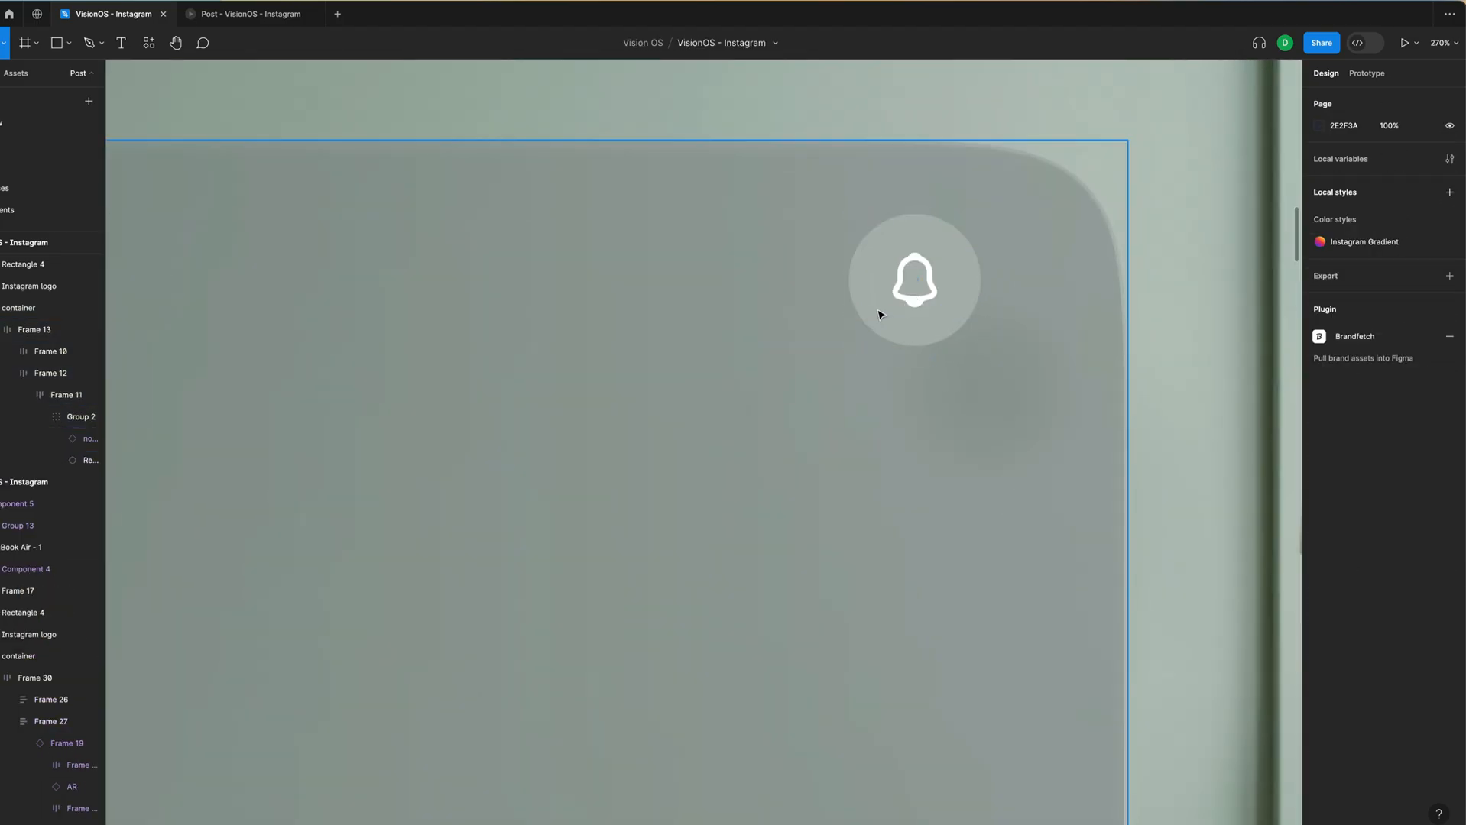
Give the Create new post pill a multi-stop gradient fill and a linear-gradient outside border.
{"action": "left_click", "coordinate": [1173, 405]}
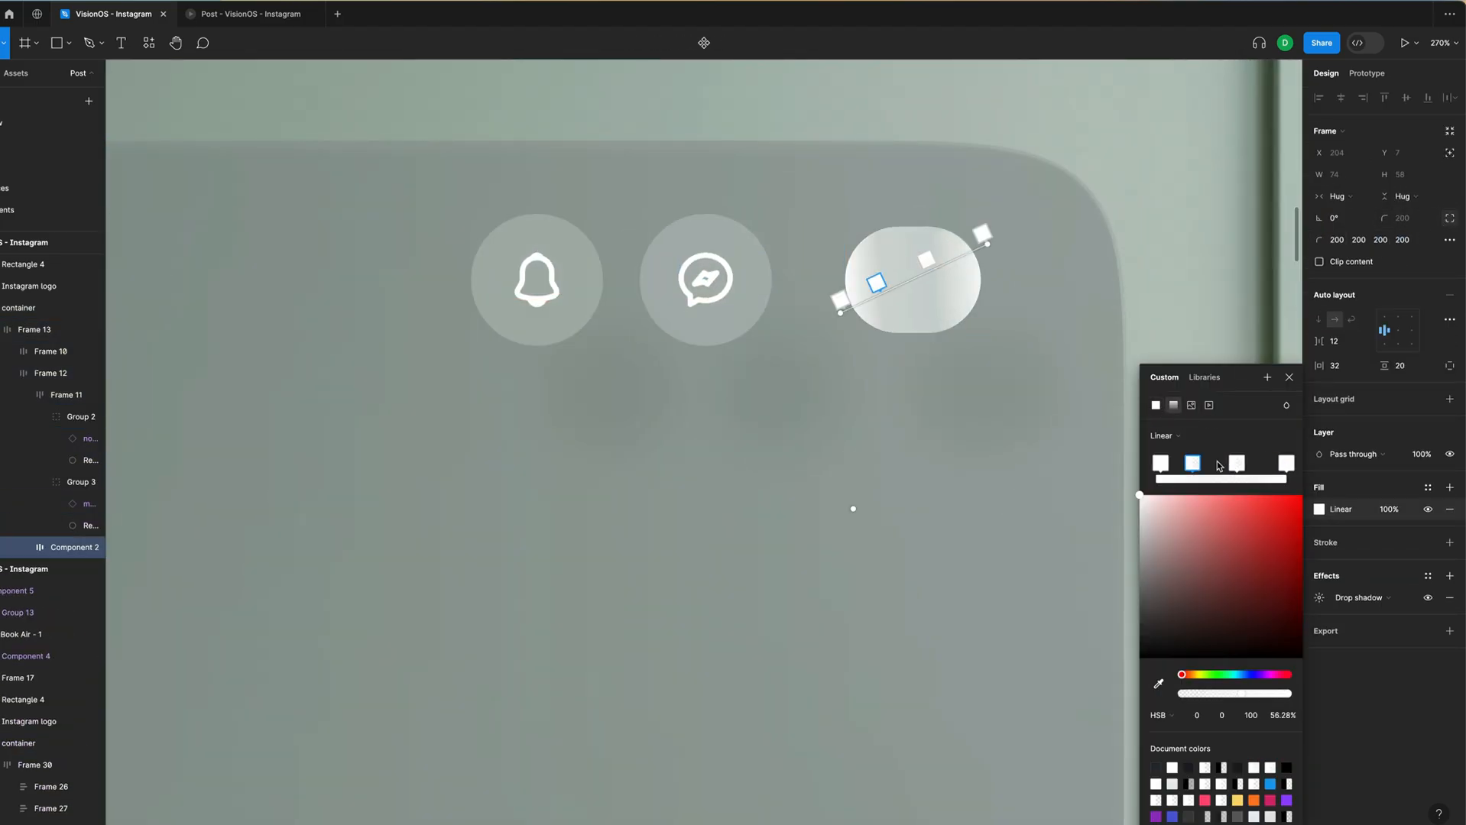
{"action": "left_click", "coordinate": [1318, 510]}
{"action": "left_click", "coordinate": [1450, 542]}
{"action": "left_click", "coordinate": [1318, 565]}
{"action": "left_click", "coordinate": [1174, 405]}
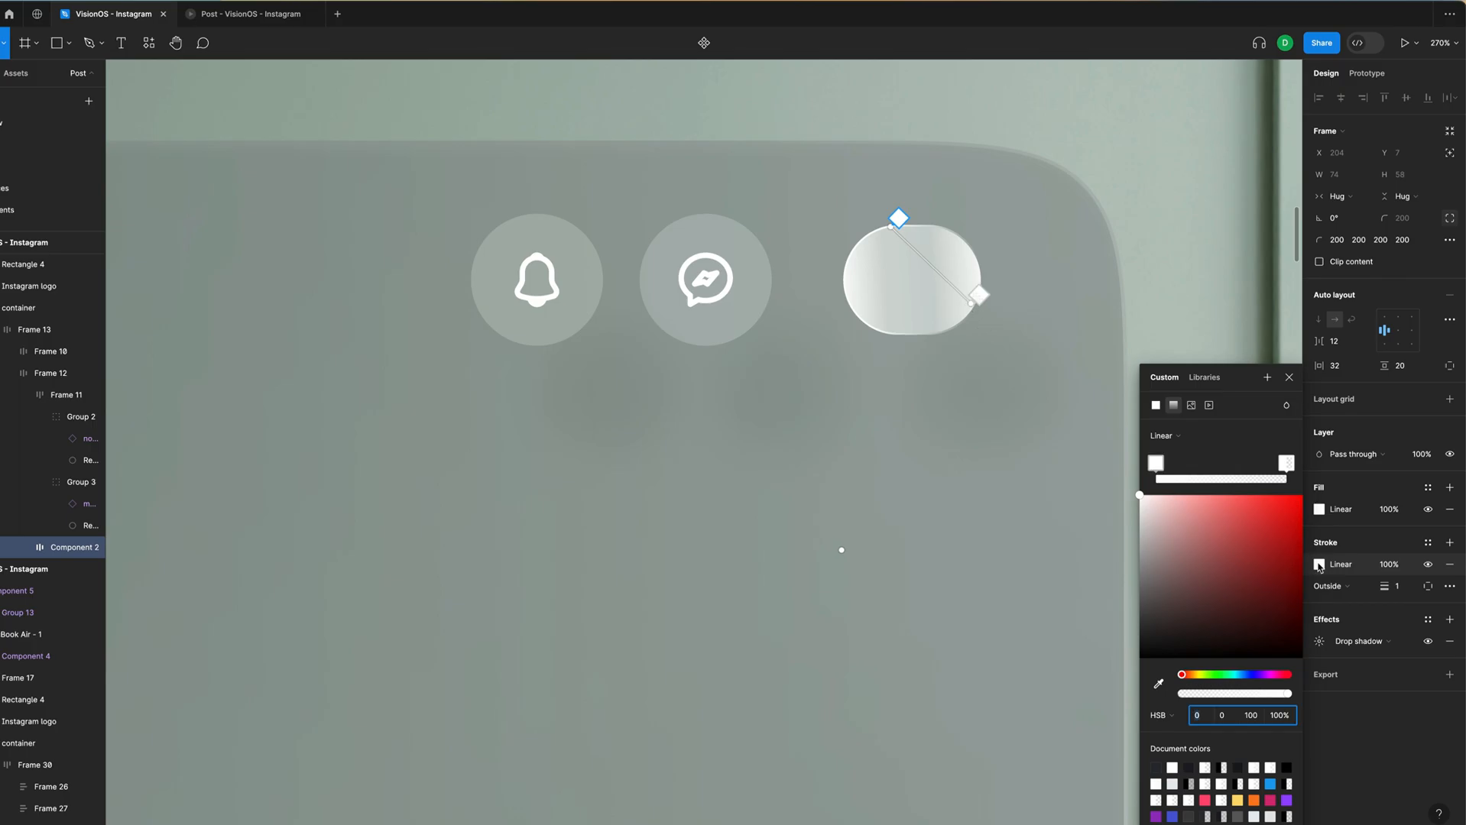
{"action": "left_click", "coordinate": [1318, 564]}
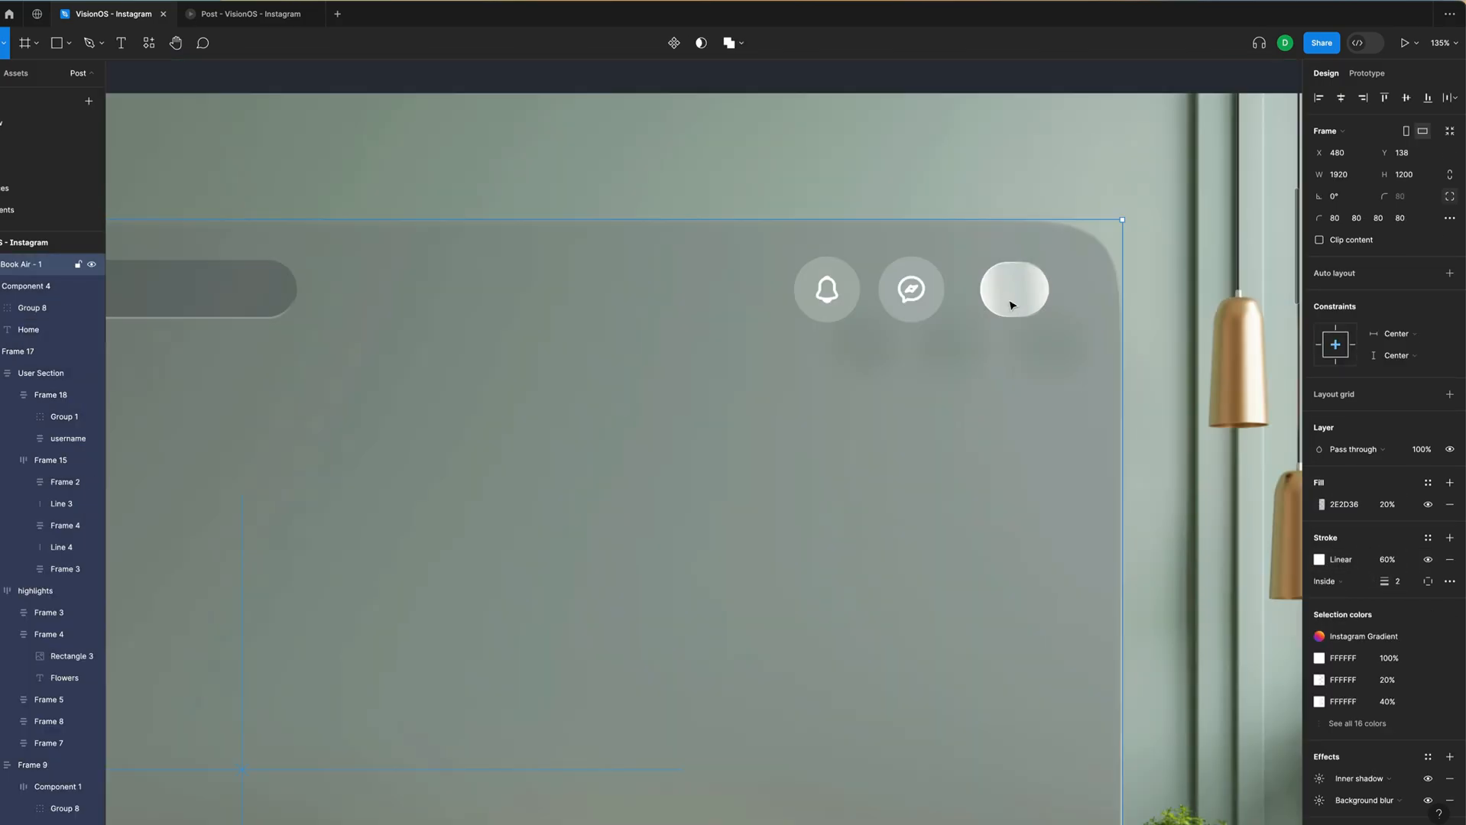
Set the gradient circle to full opacity and paste a copy under the Stories heading.
{"action": "left_click", "coordinate": [1007, 298]}
{"action": "left_click", "coordinate": [1318, 372]}
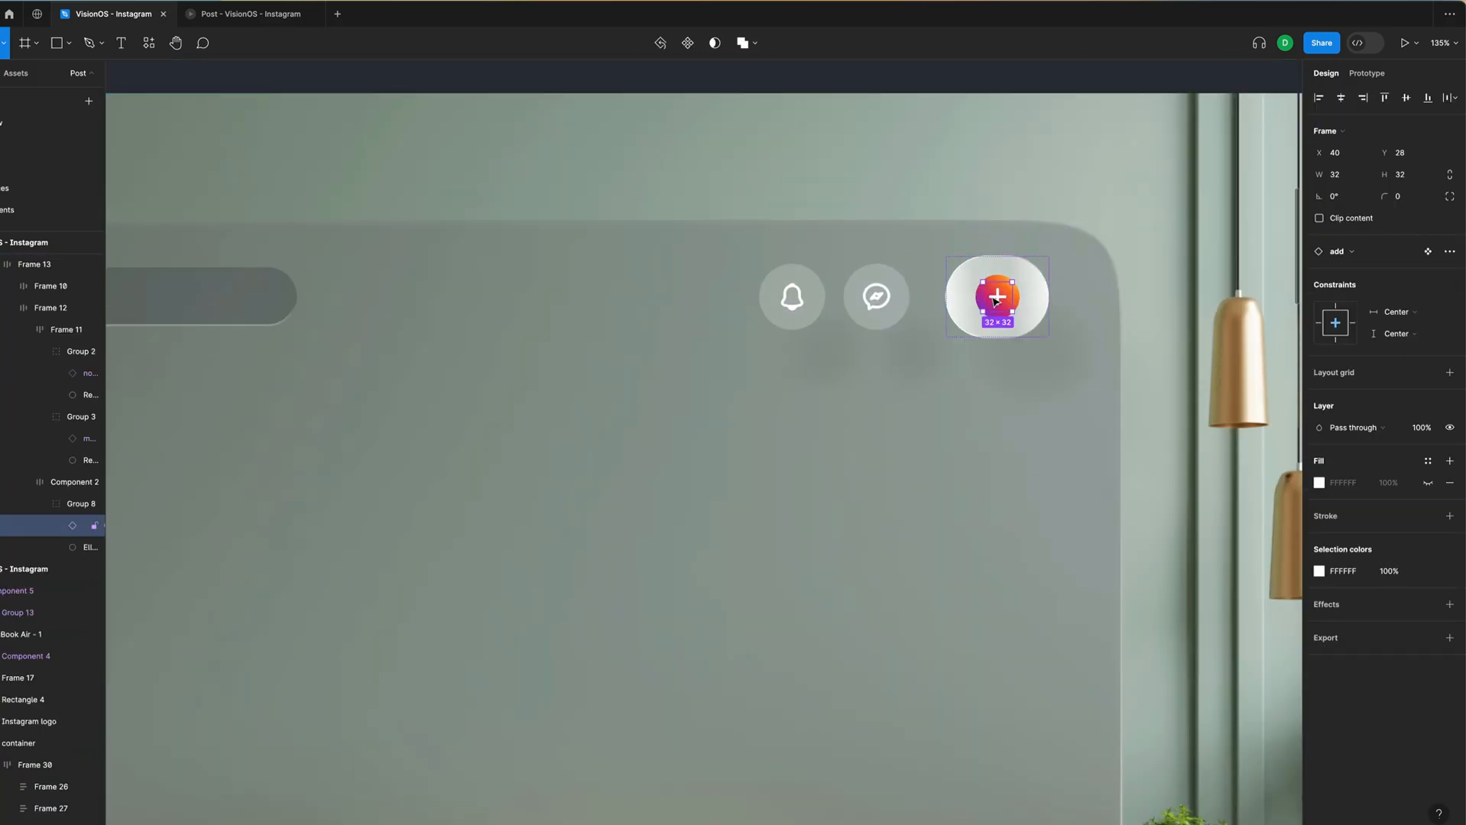
{"action": "key", "text": "0"}
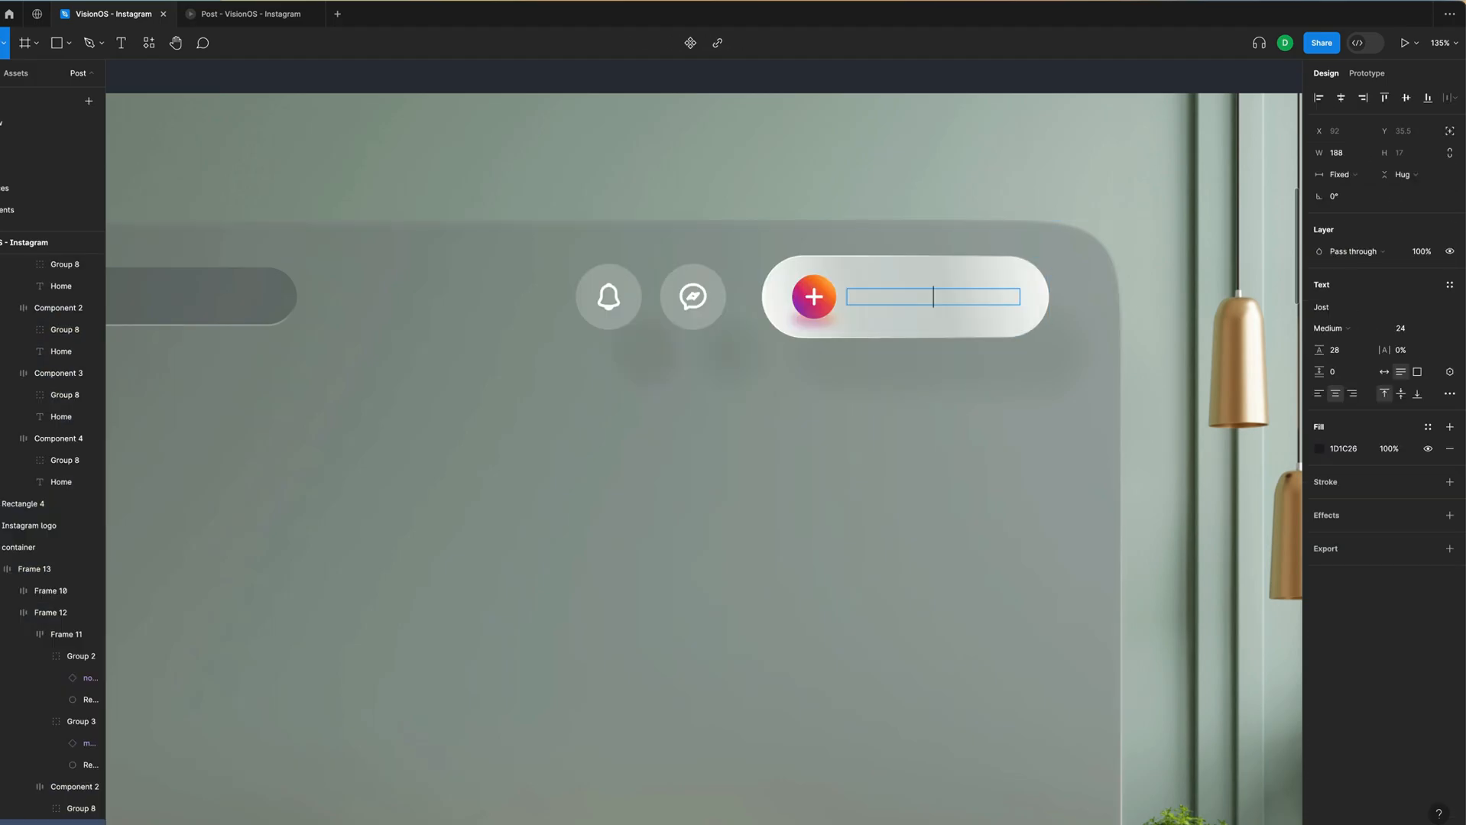
{"action": "triple_click", "coordinate": [944, 298]}
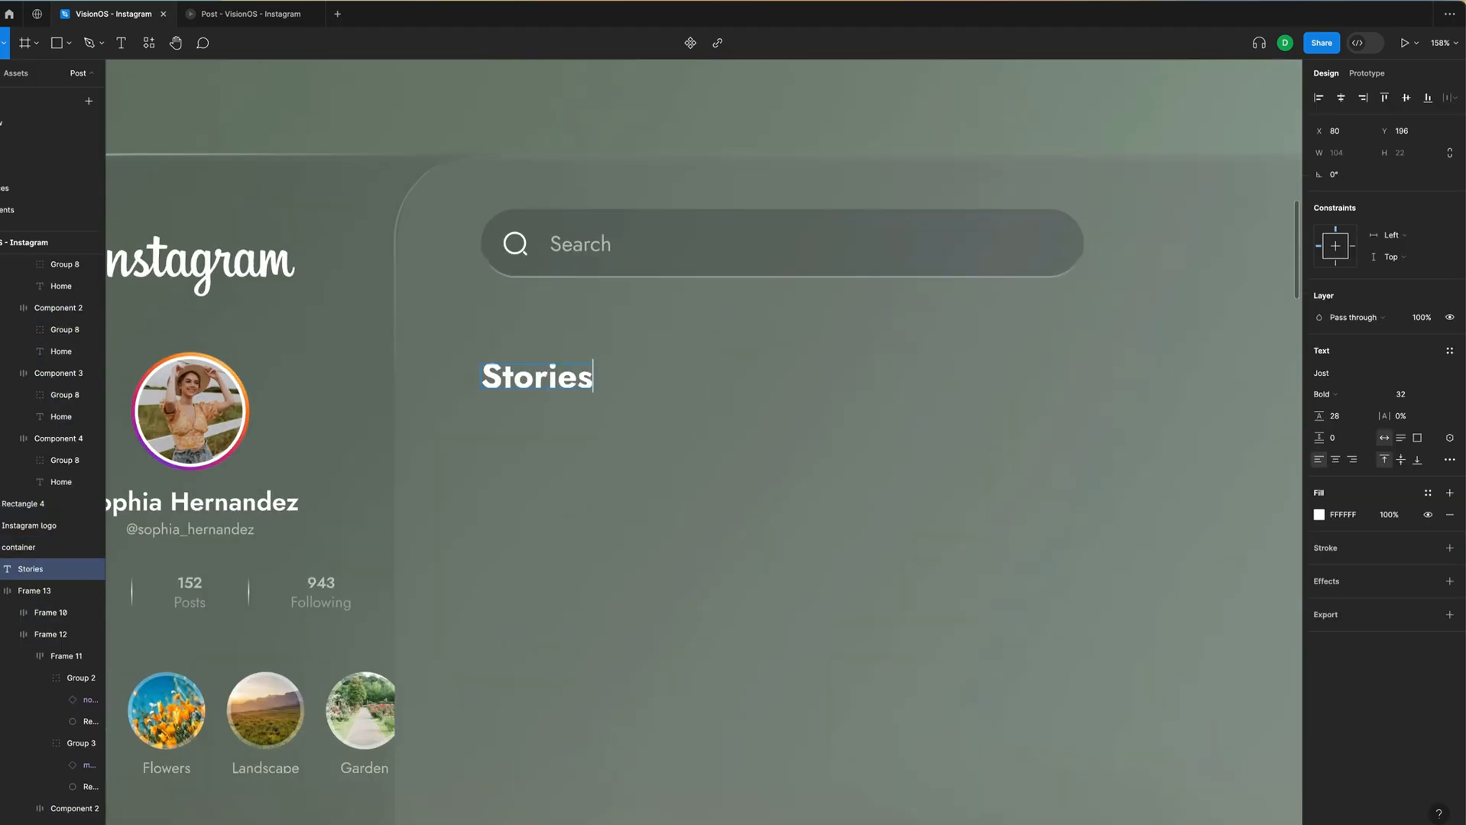
{"action": "key", "text": "ctrl+v"}
{"action": "key", "text": "Escape"}
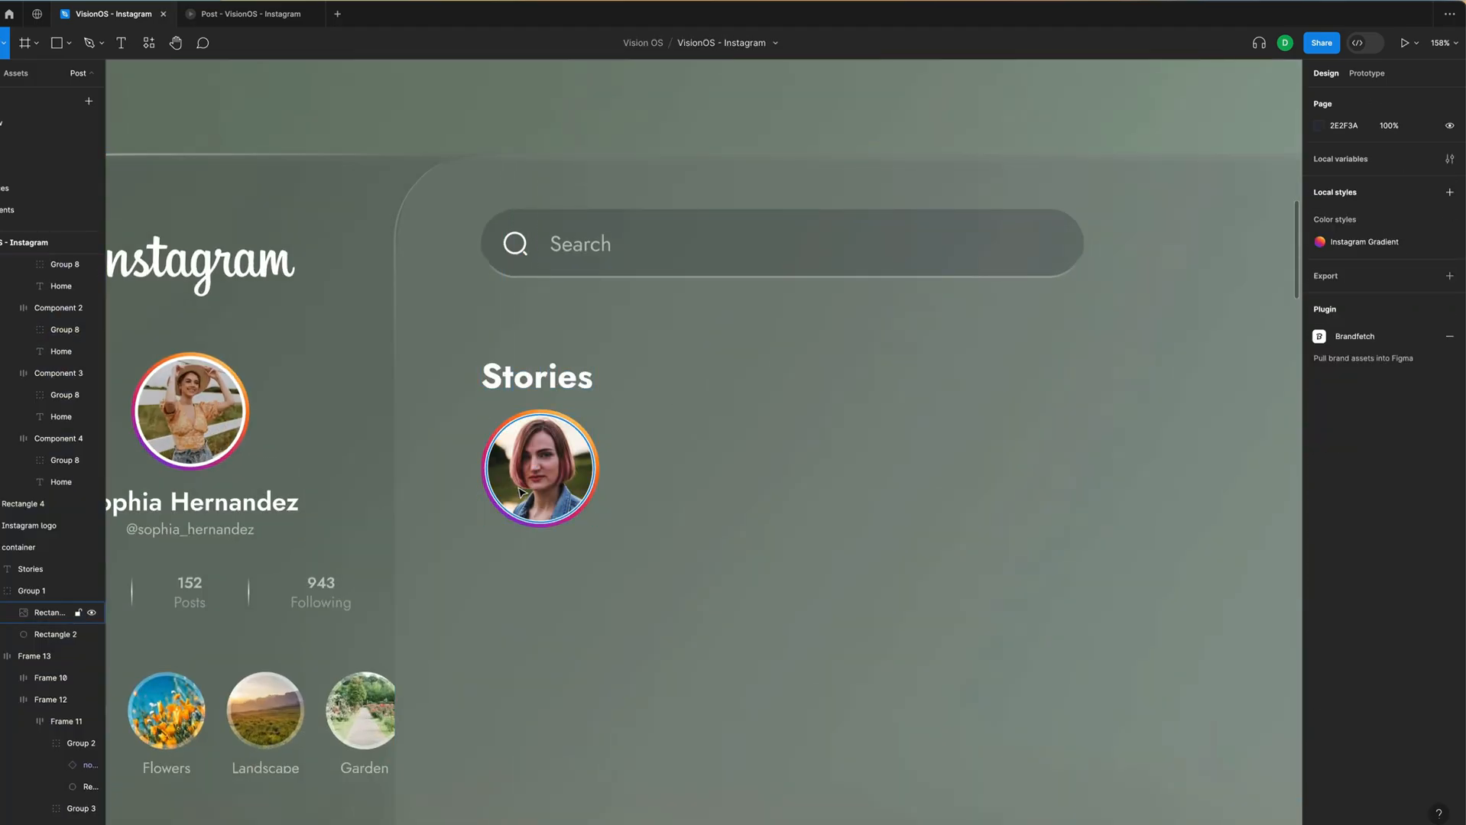
Switch the feed card's Style to 1:1, then to 3:4.
{"action": "left_click", "coordinate": [465, 466]}
{"action": "scroll", "coordinate": [460, 581], "scroll_direction": "down", "scroll_amount": 3}
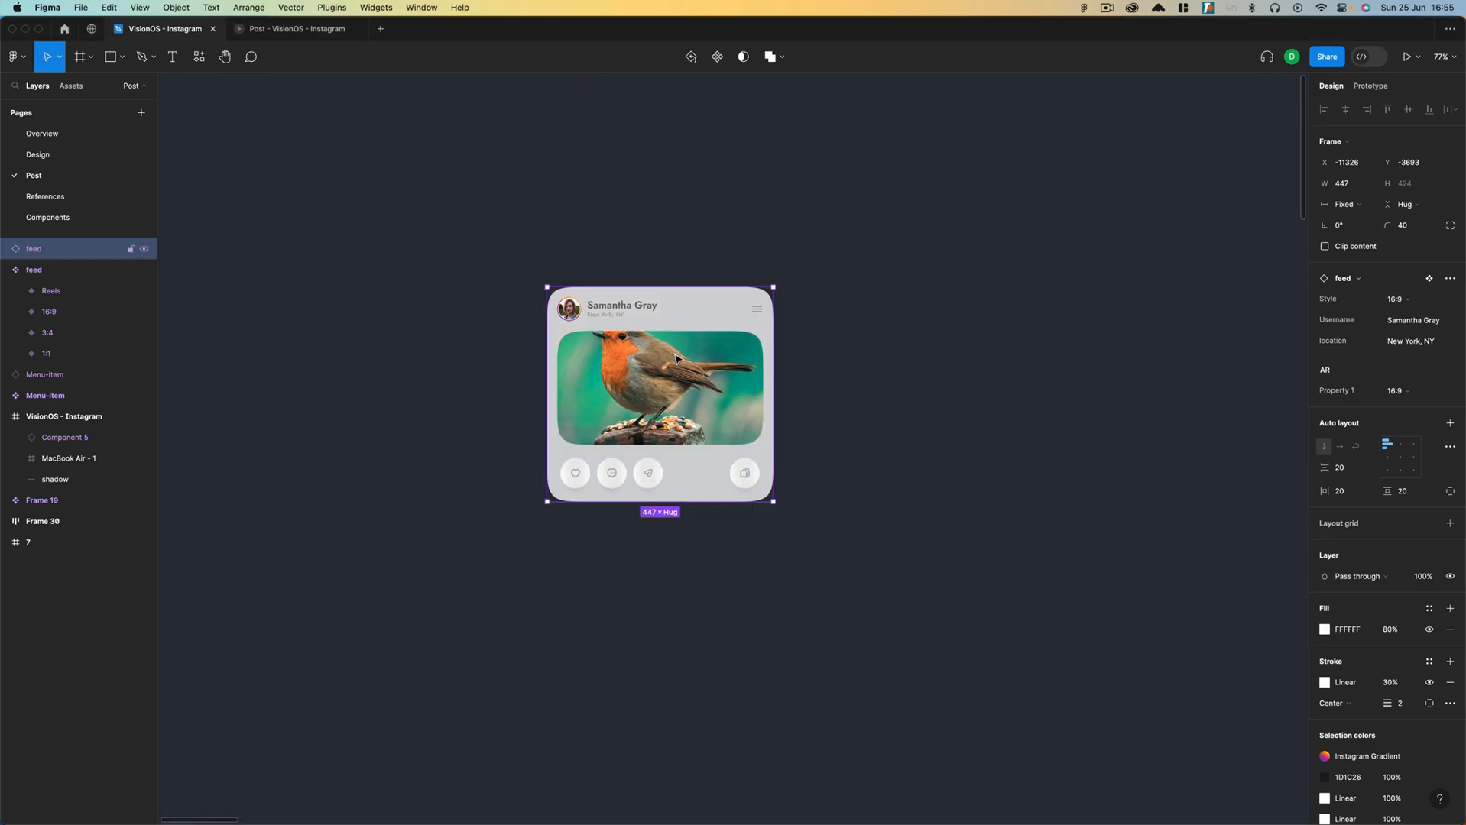
{"action": "left_click", "coordinate": [1397, 299]}
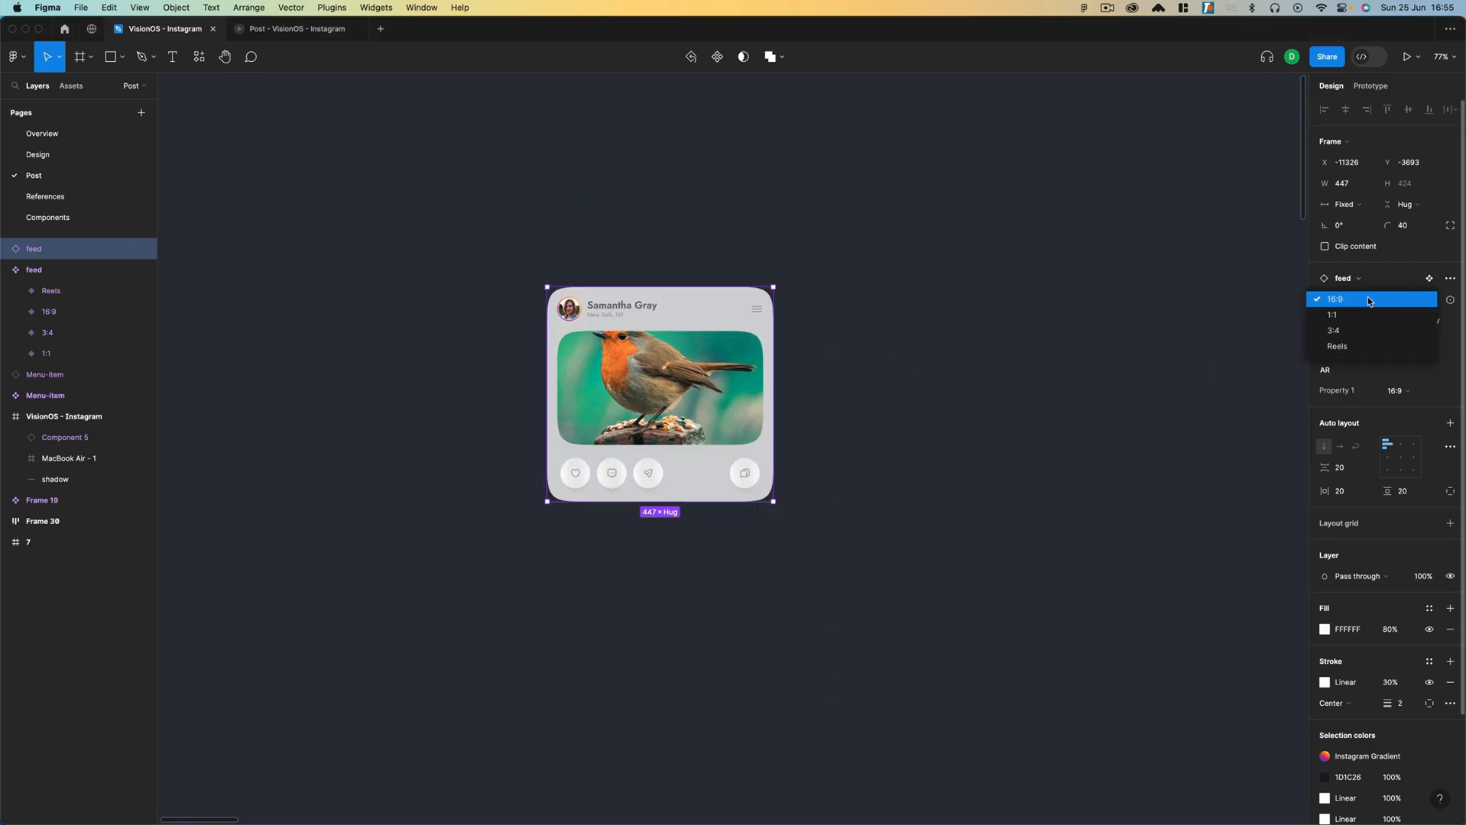
{"action": "left_click", "coordinate": [1370, 315]}
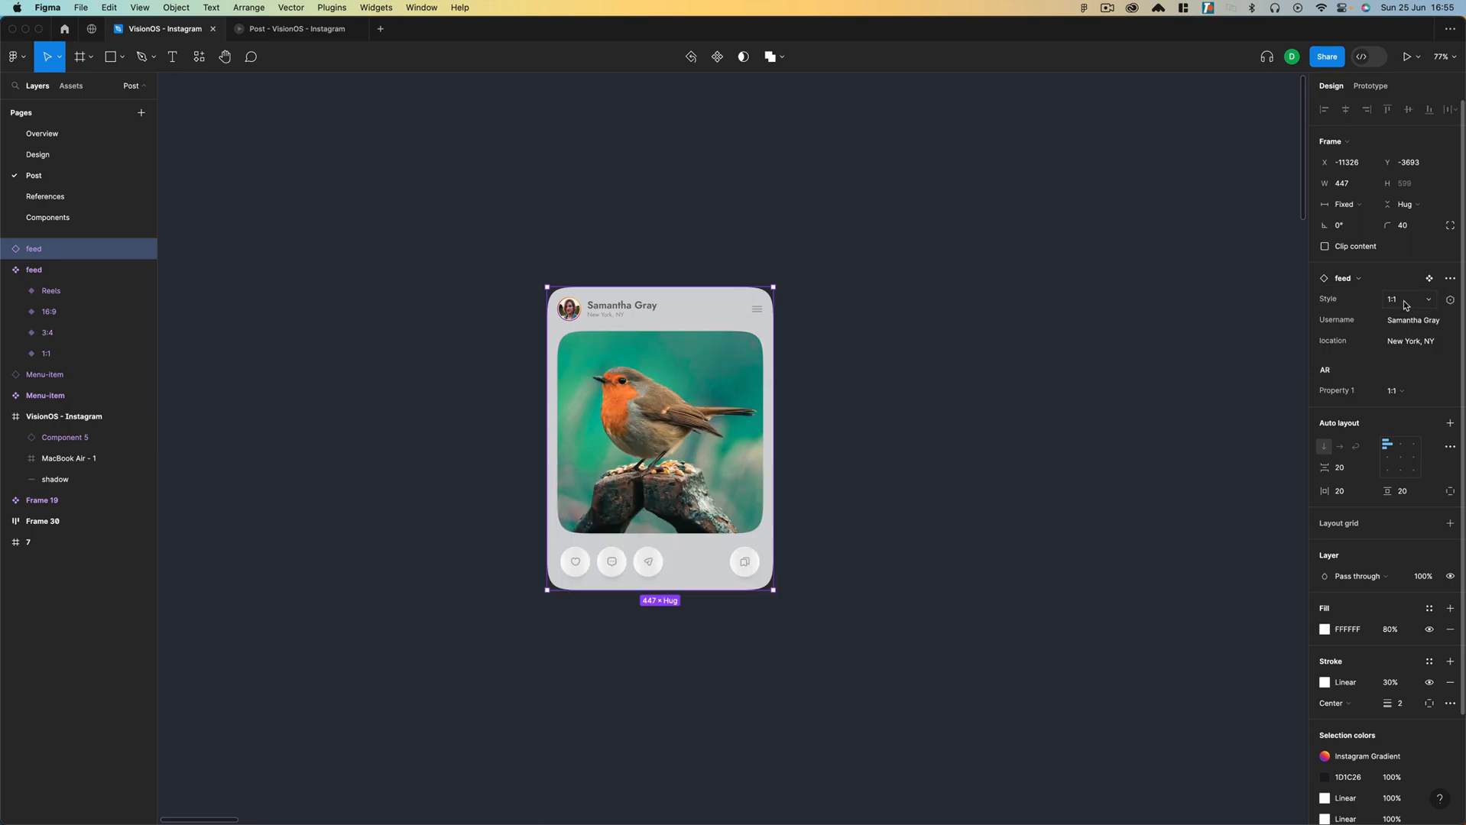
{"action": "left_click", "coordinate": [1404, 305]}
{"action": "left_click", "coordinate": [1400, 313]}
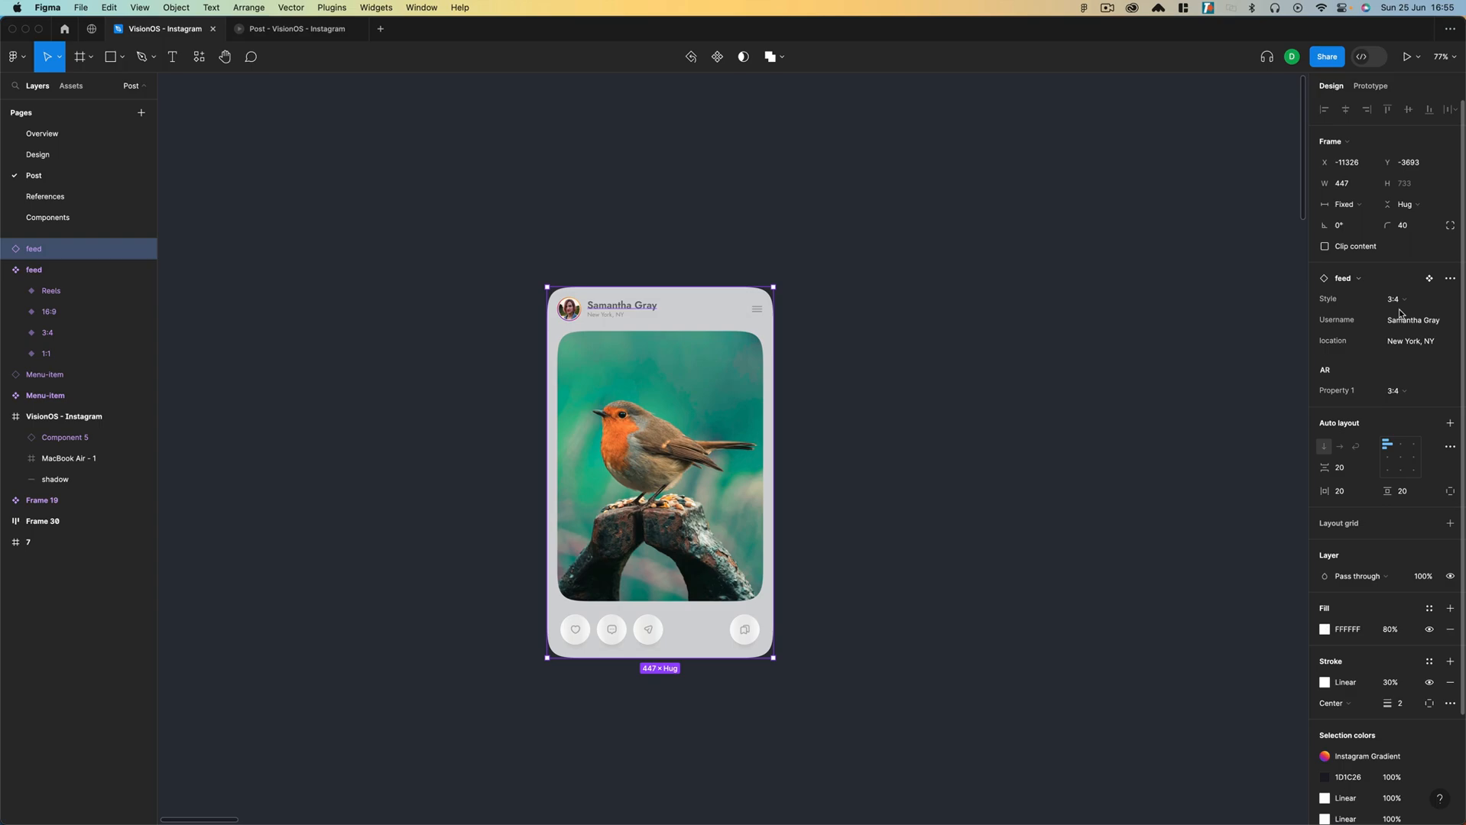
Enter a new username and the location 'Rio de Janei', then switch the card to Reels style.
{"action": "left_click", "coordinate": [1400, 326]}
{"action": "key", "text": "super+a"}
{"action": "type", "text": "Daniel Snow"}
{"action": "key", "text": "Tab"}
{"action": "type", "text": "Rio de Janei"}
{"action": "left_click", "coordinate": [1393, 299]}
{"action": "left_click", "coordinate": [1382, 318]}
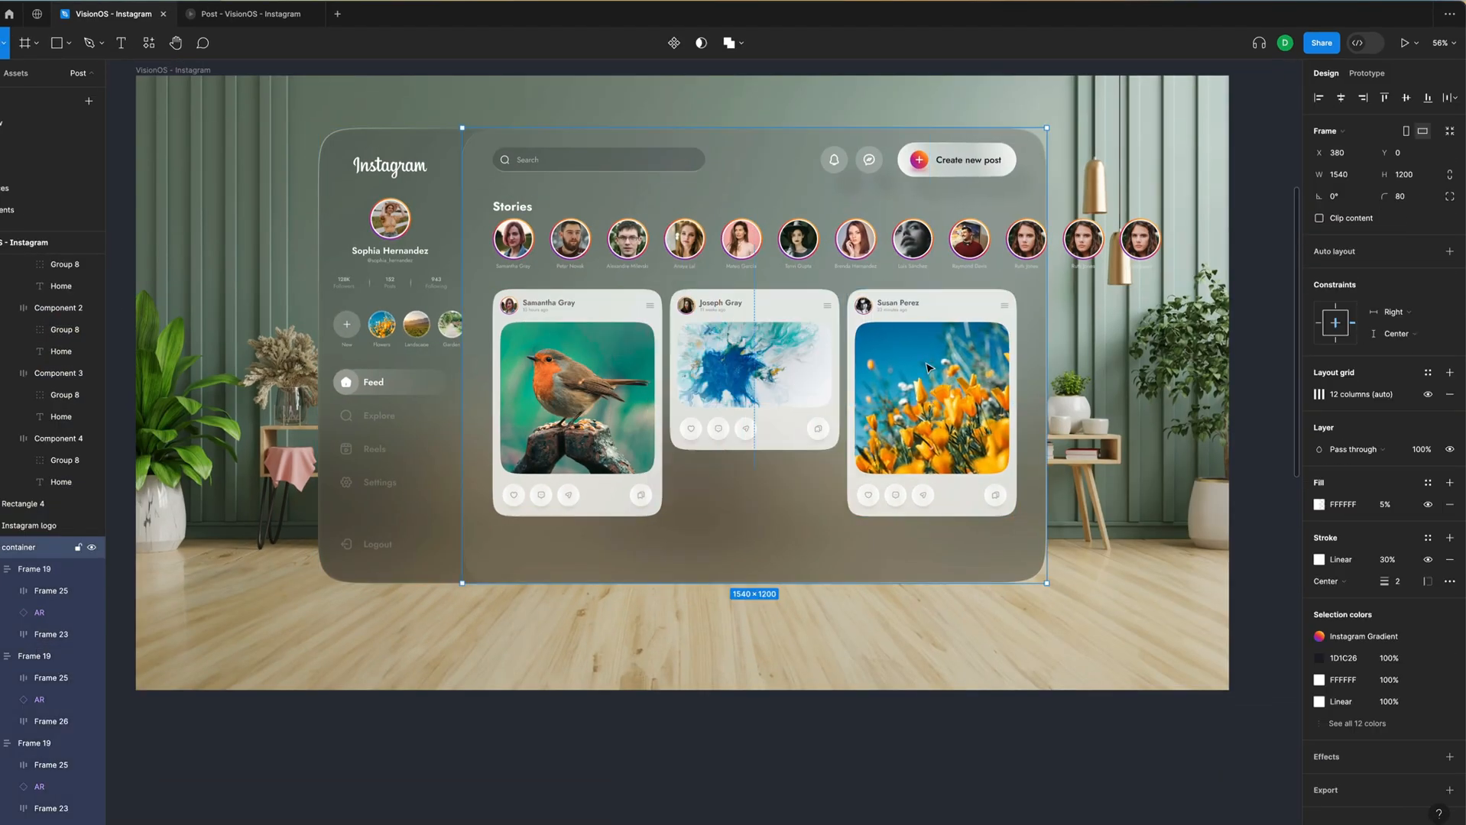
Scroll through the prototype's feed of six photo post cards in three columns.
{"action": "scroll", "coordinate": [833, 290], "scroll_direction": "down", "scroll_amount": 5}
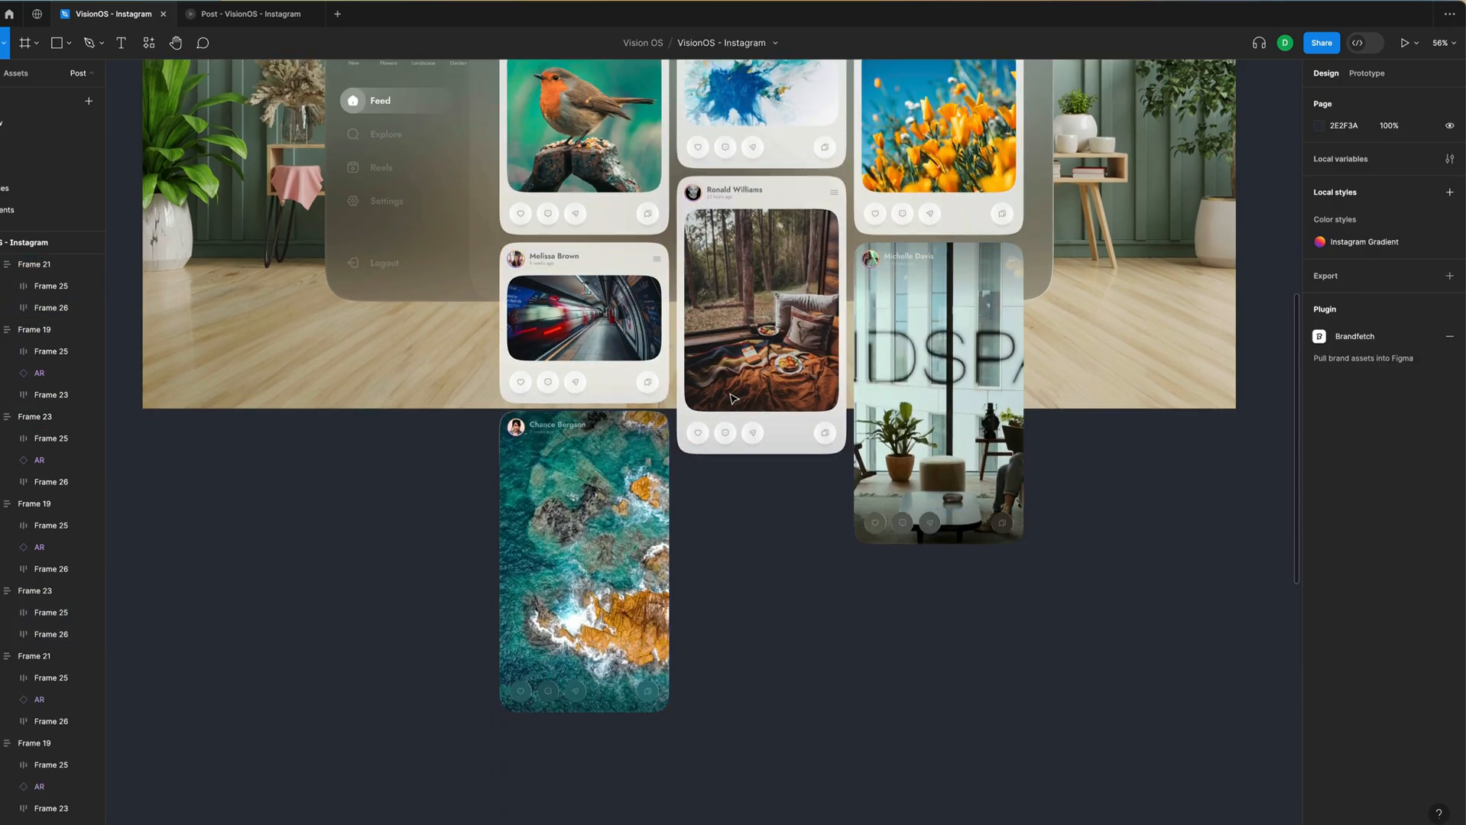
{"action": "scroll", "coordinate": [734, 399], "scroll_direction": "down", "scroll_amount": 4}
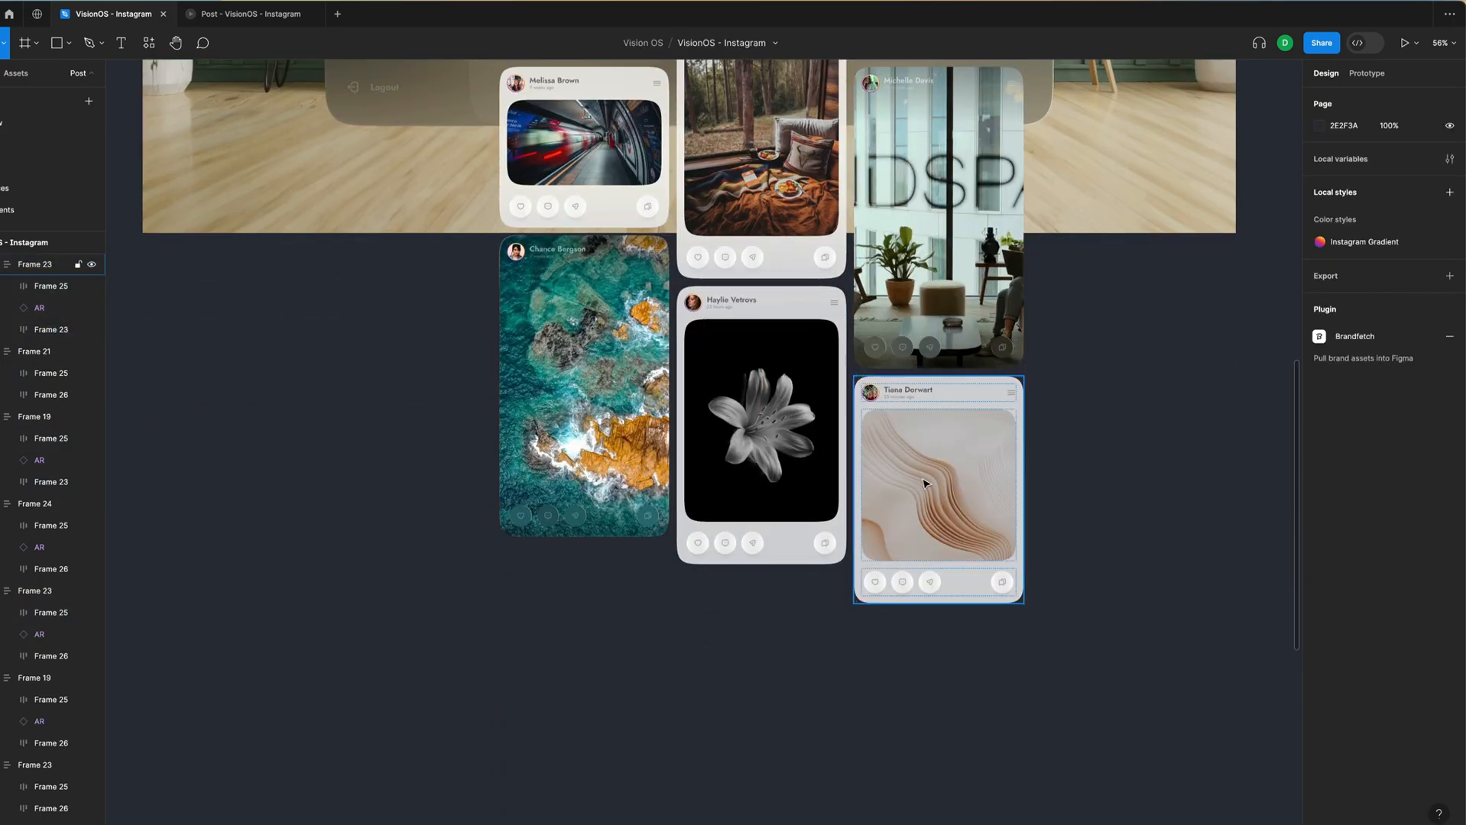
{"action": "scroll", "coordinate": [691, 595], "scroll_direction": "down", "scroll_amount": 3}
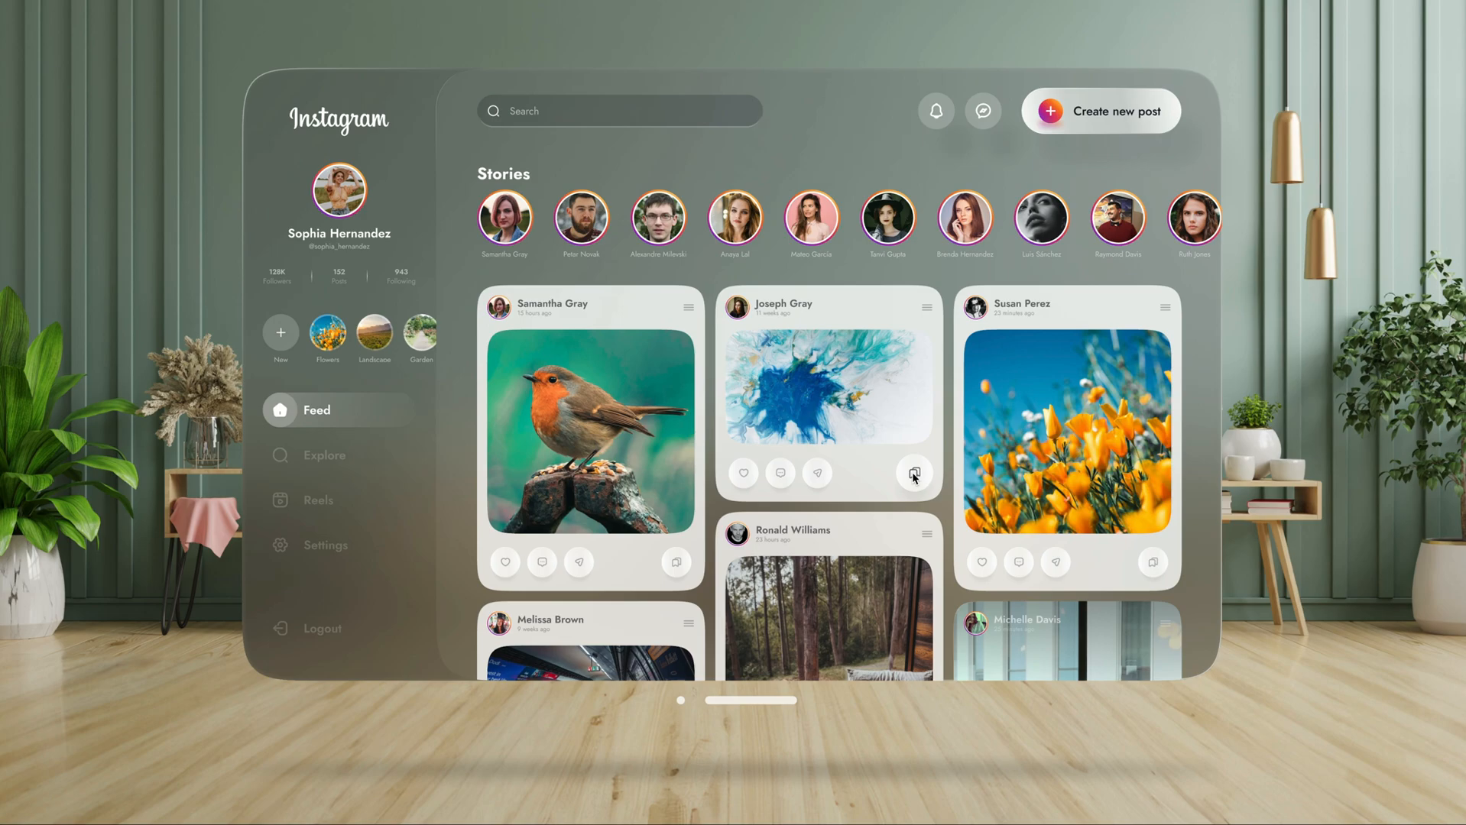
{"action": "mouse_move", "coordinate": [1228, 677]}
{"action": "scroll", "coordinate": [656, 506], "scroll_direction": "down", "scroll_amount": 15}
{"action": "scroll", "coordinate": [842, 495], "scroll_direction": "down", "scroll_amount": 2}
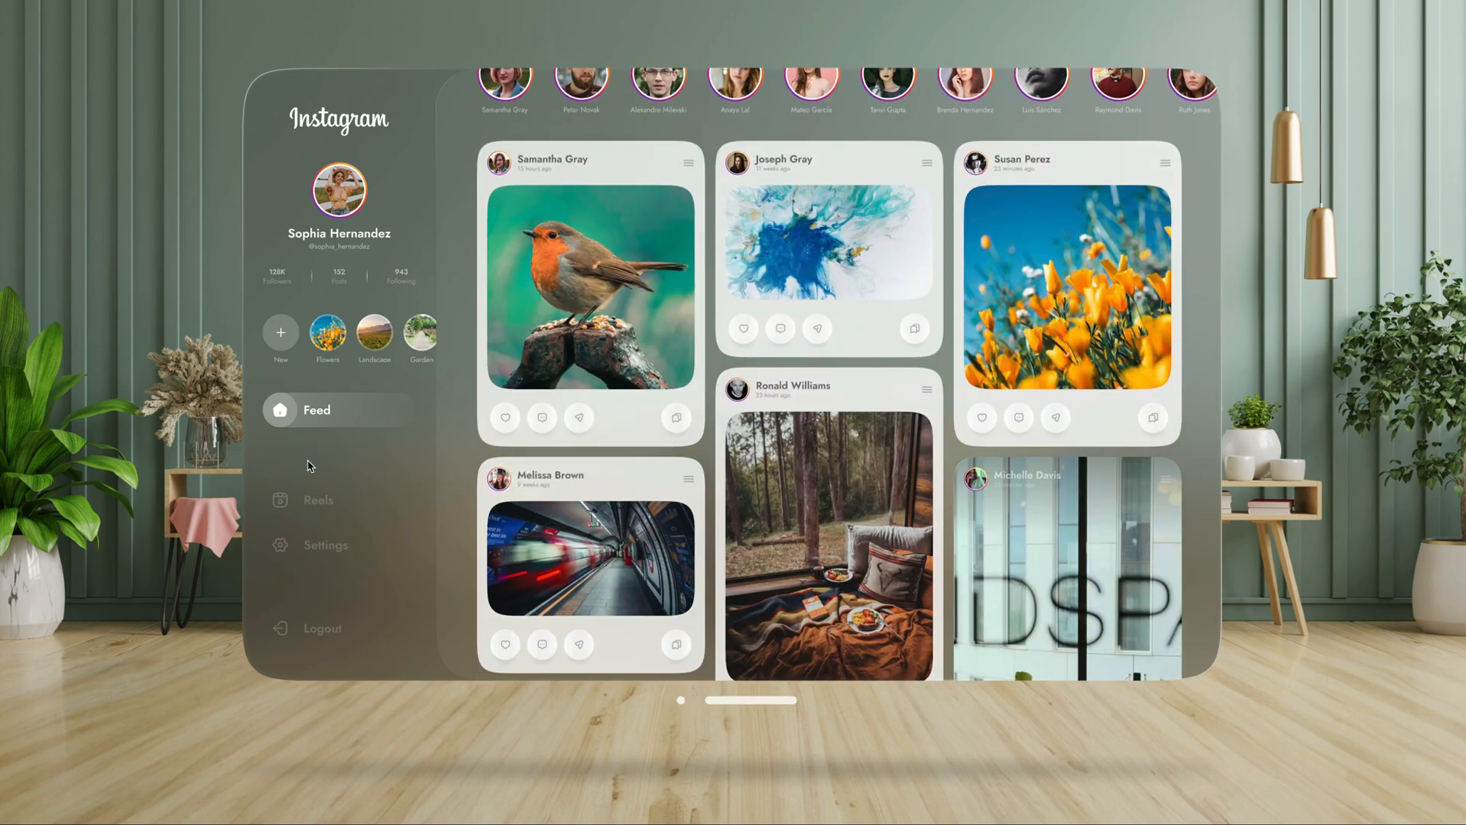